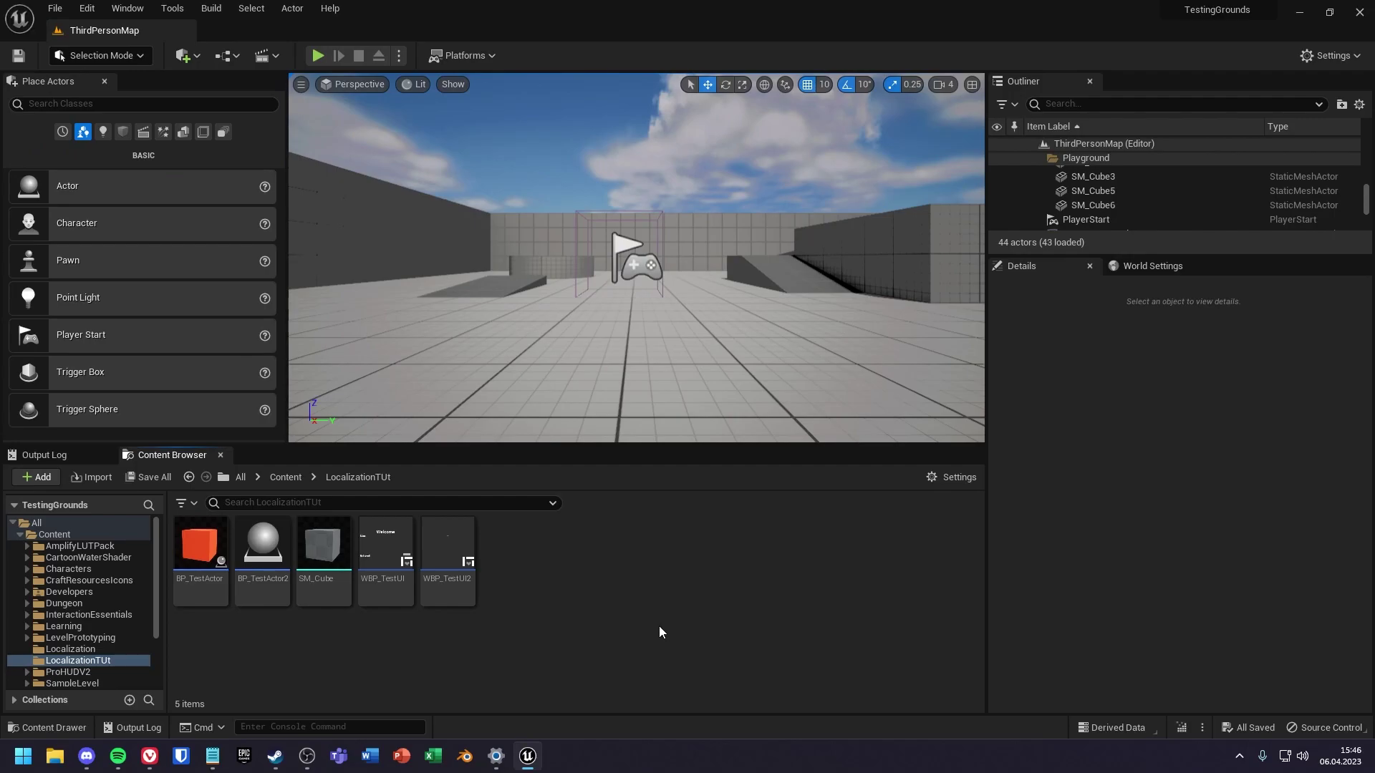
Inspect the WBP_TestUI and WBP_TestUI2 widgets, including the button's properties
double_click(394, 542)
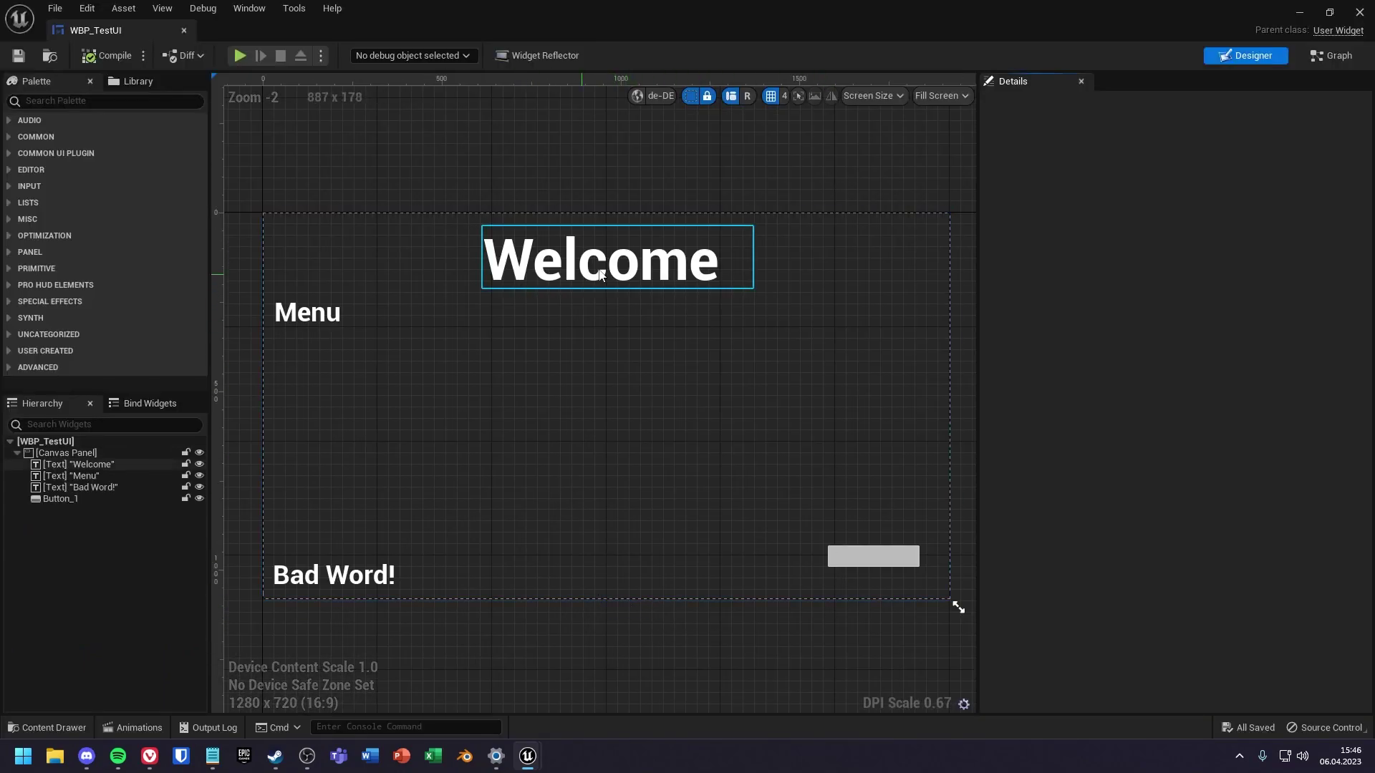
click(874, 555)
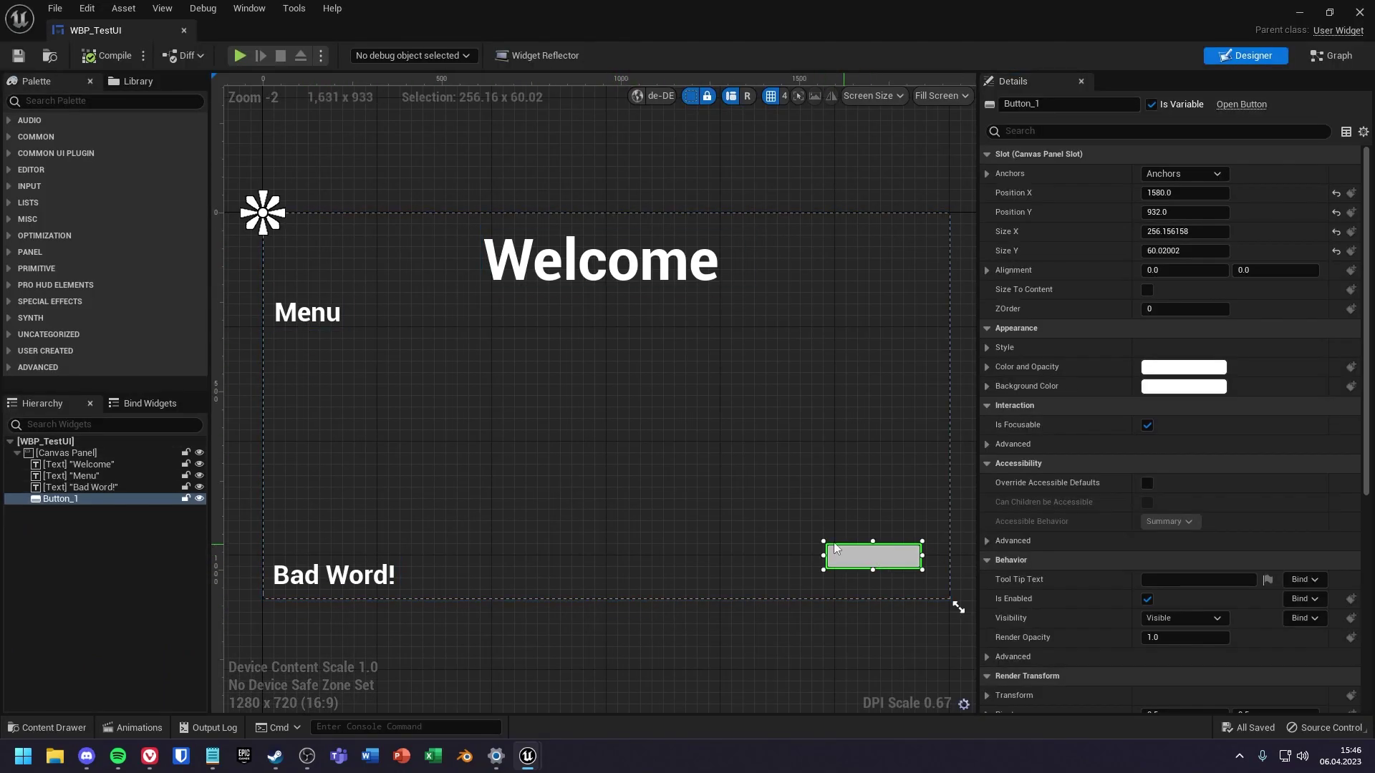
click(1359, 12)
double_click(461, 548)
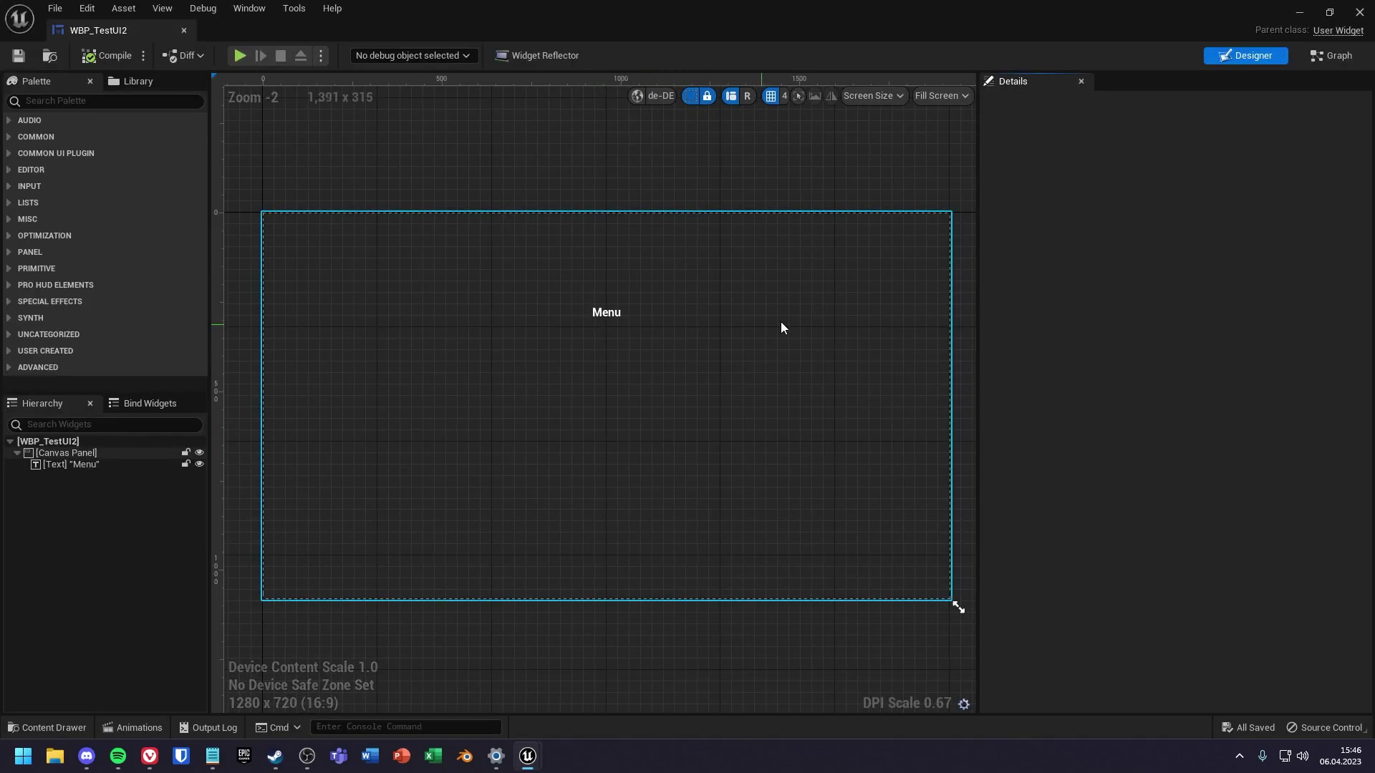
click(1356, 13)
Review BP_TestActor2's viewport, event graph and TranslateTEXT variable default
double_click(264, 565)
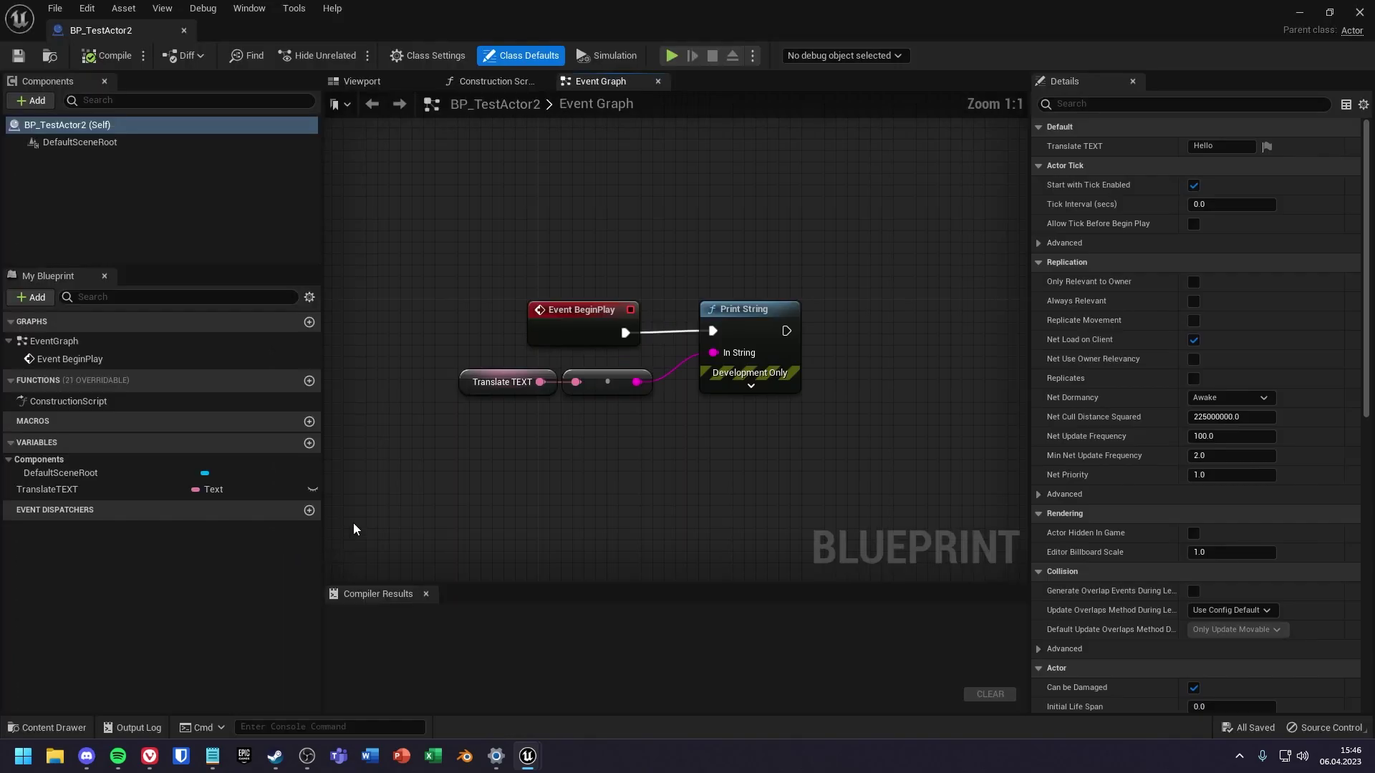
click(361, 81)
click(617, 85)
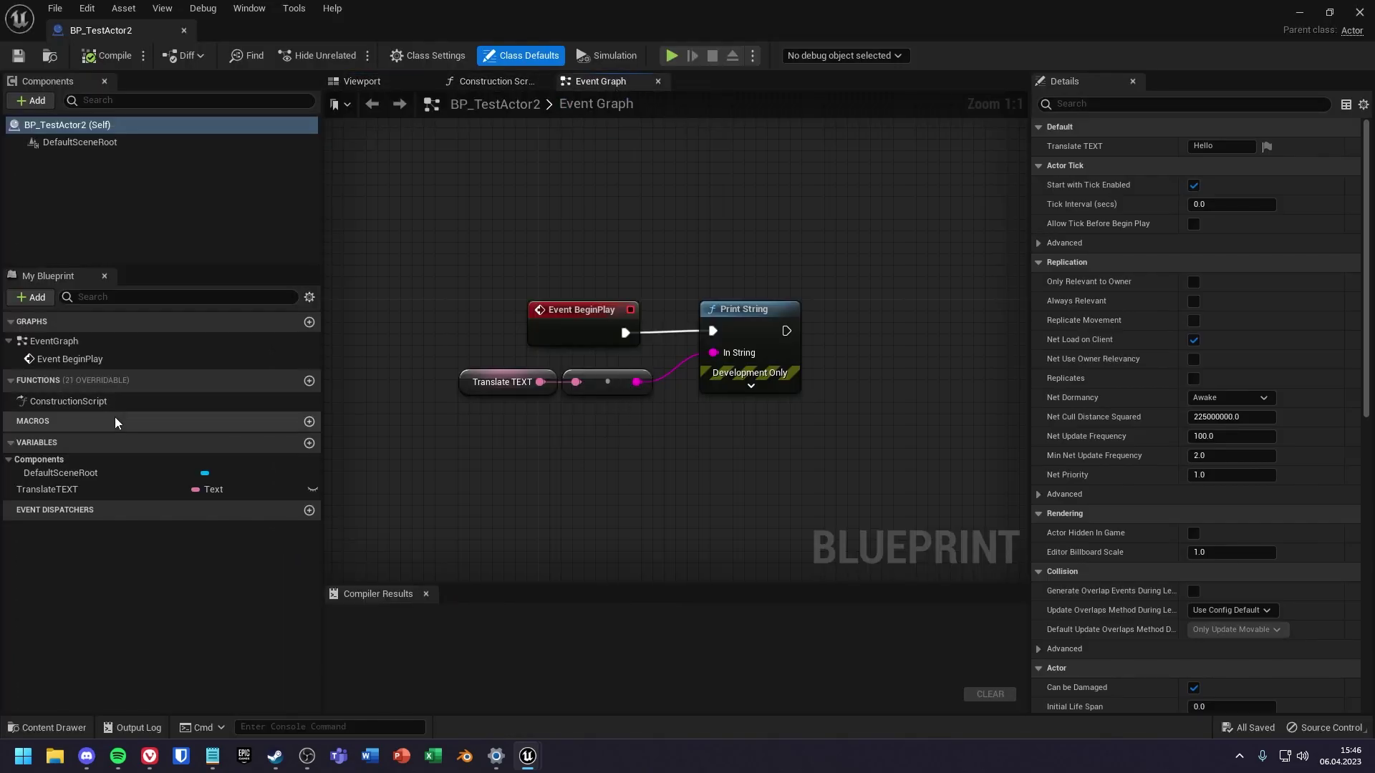
click(47, 489)
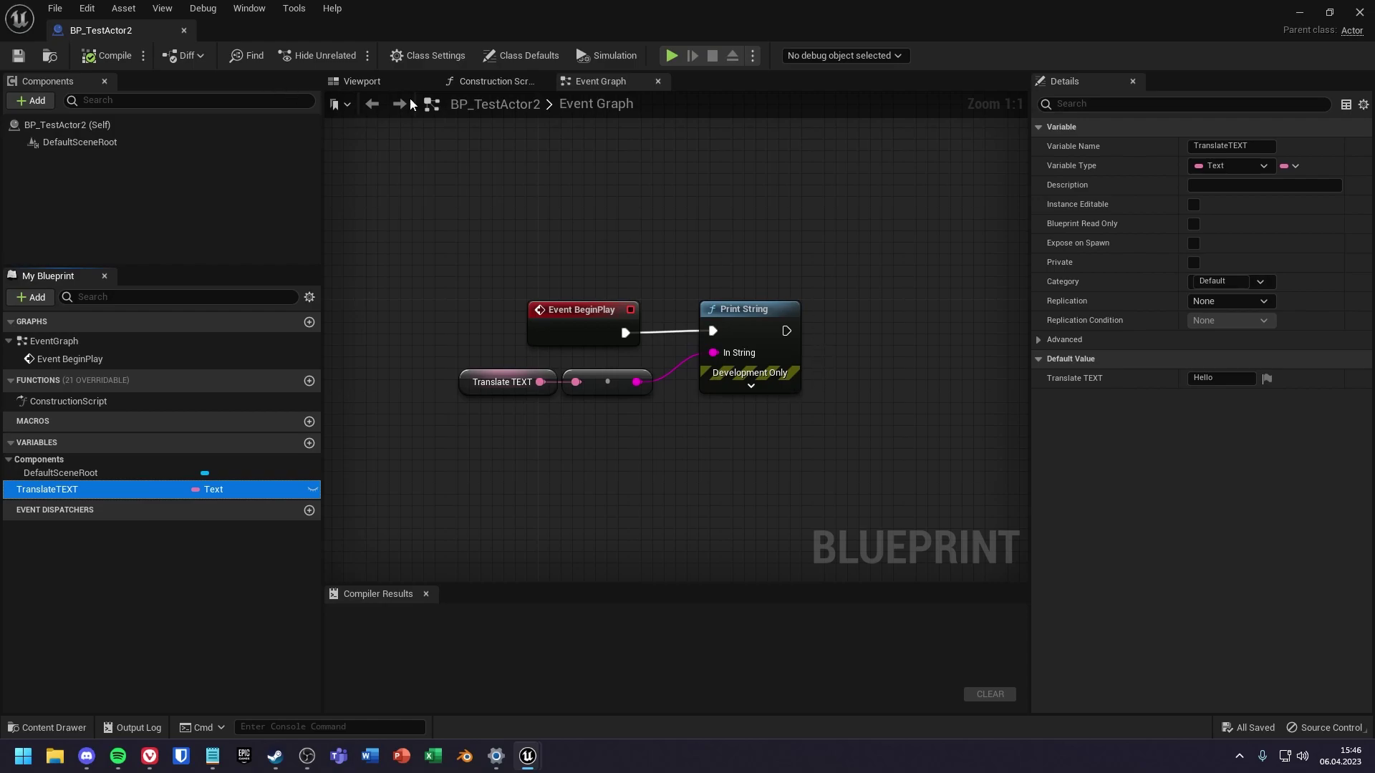
click(1360, 12)
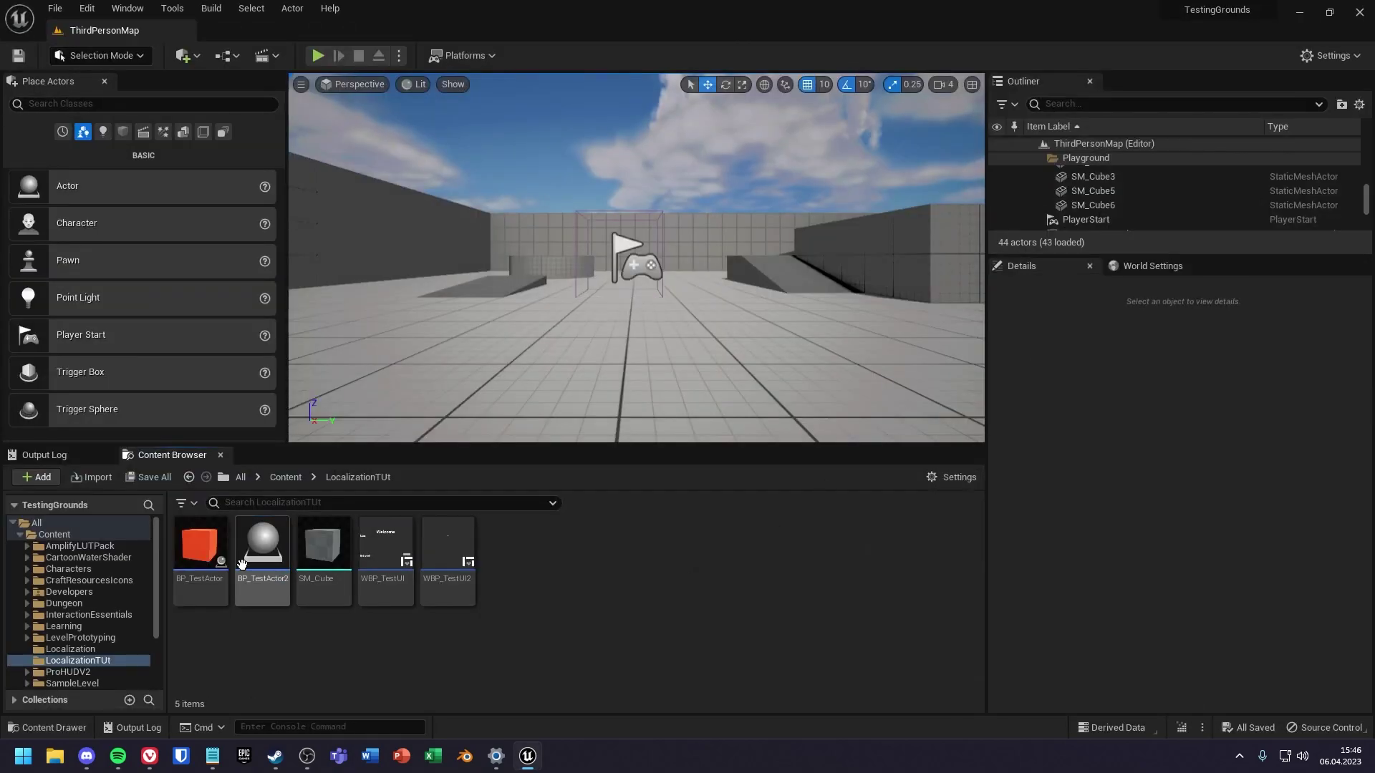
Review BP_TestActor's red cube and its Cube component's mesh and material
double_click(200, 548)
click(380, 80)
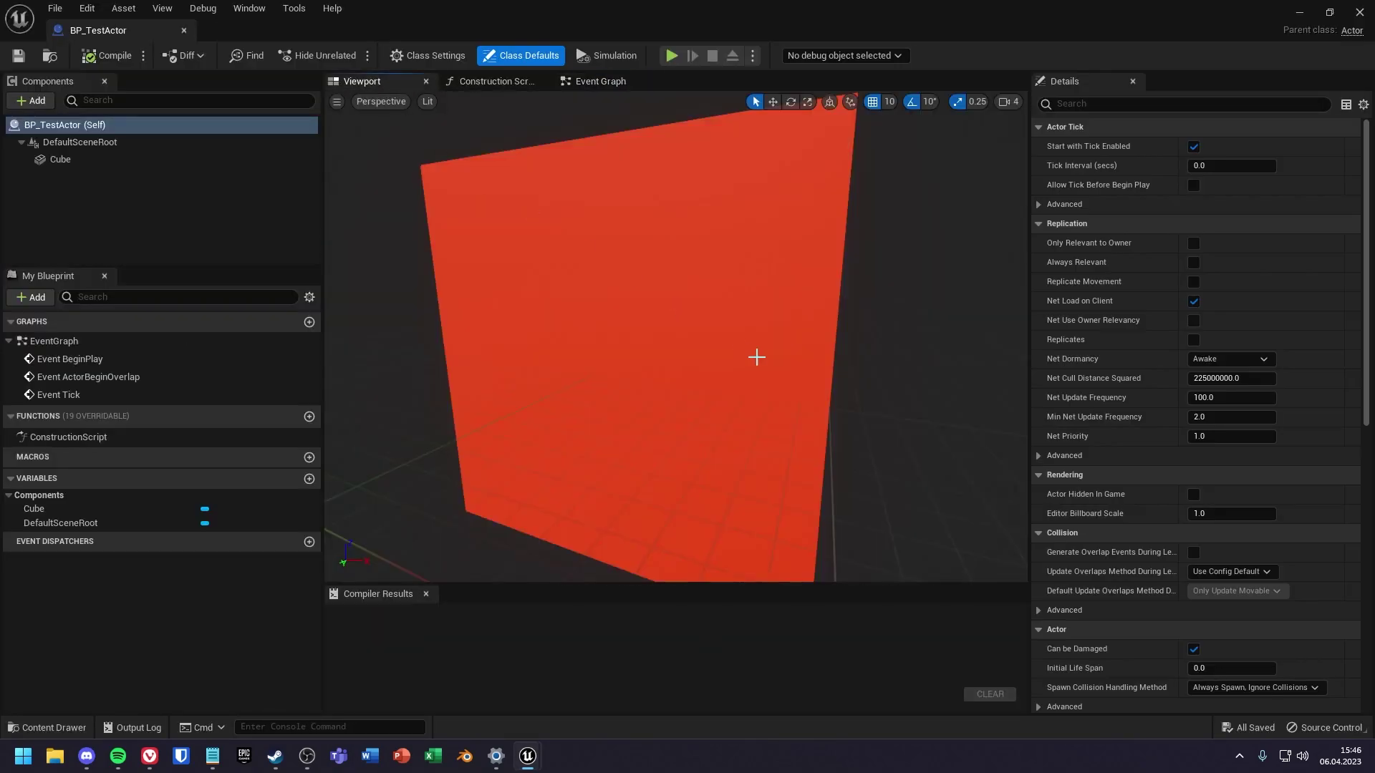
click(64, 159)
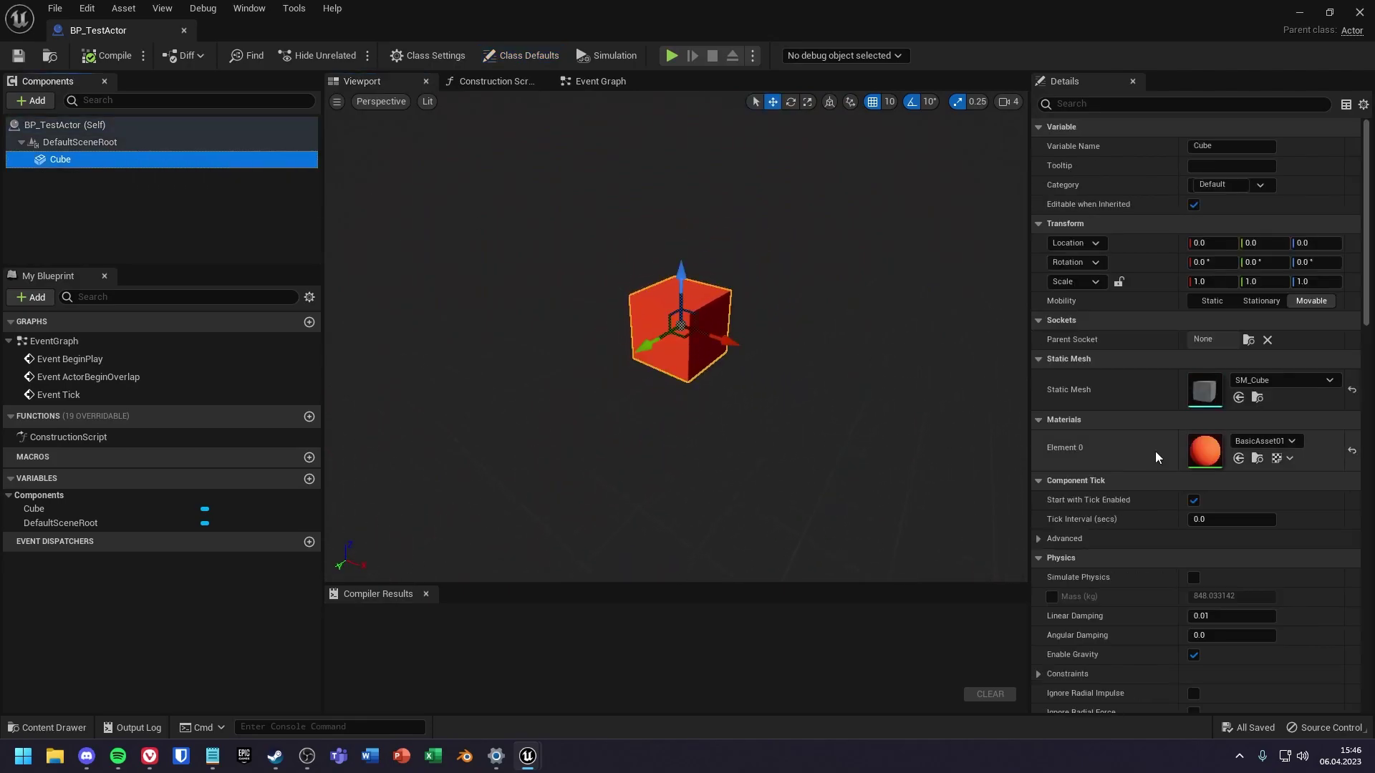
click(1359, 13)
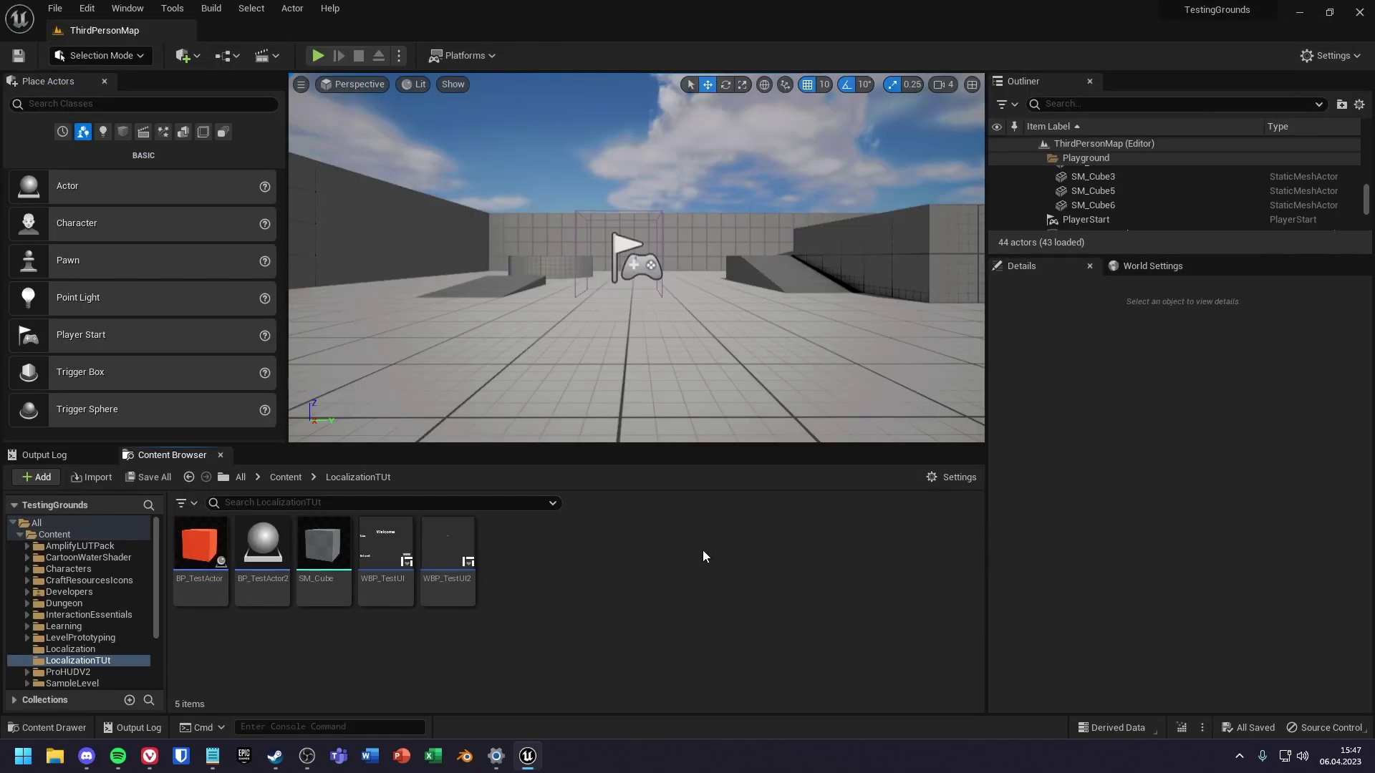
Enable Gather from Packages for the Game target in the Localization Dashboard
click(144, 8)
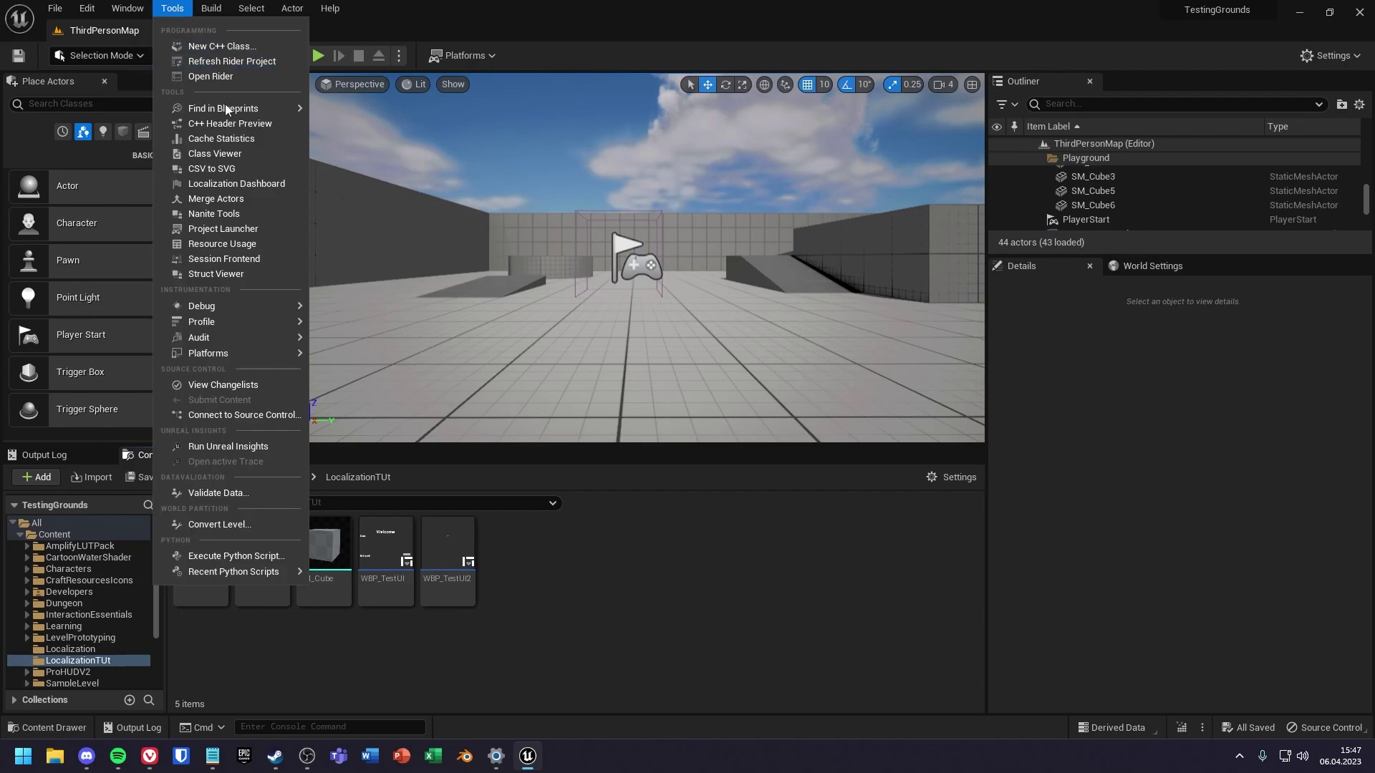
click(215, 182)
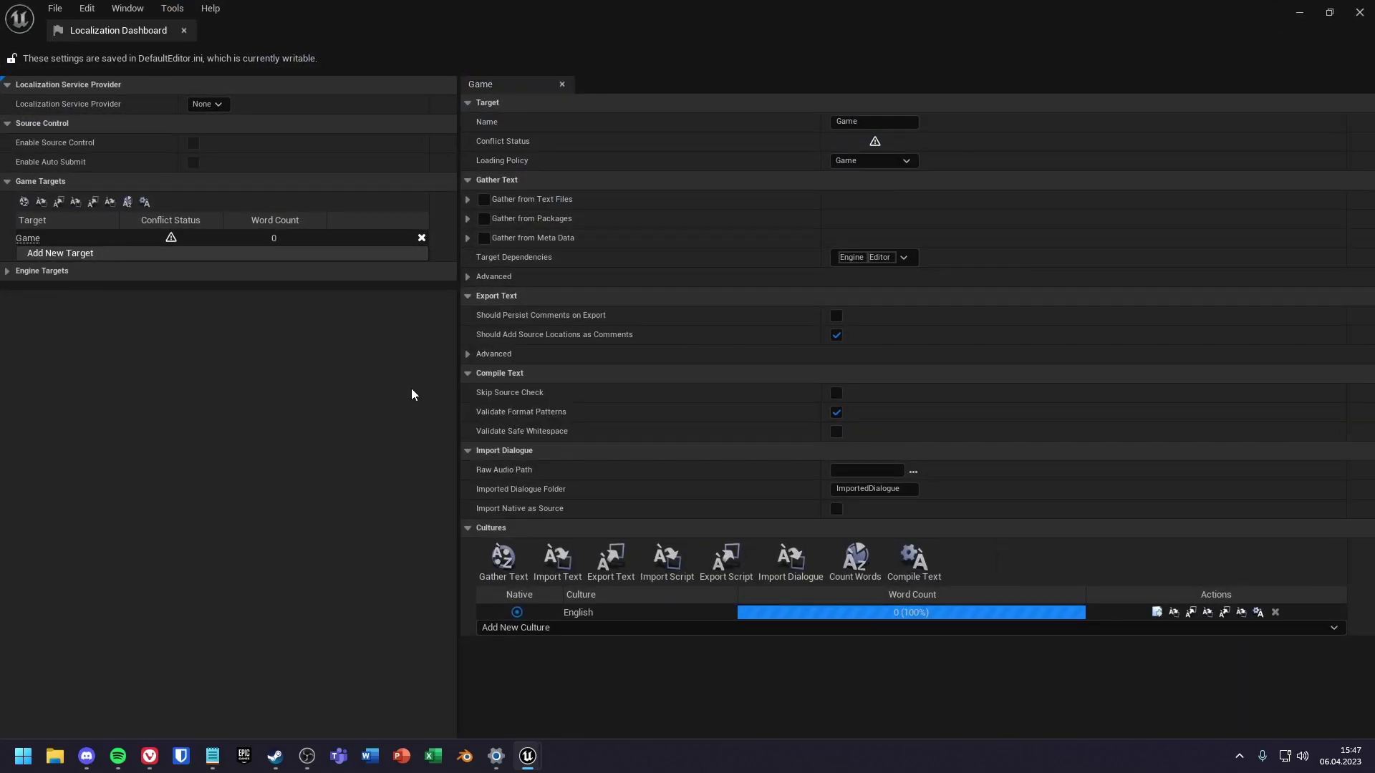
click(469, 218)
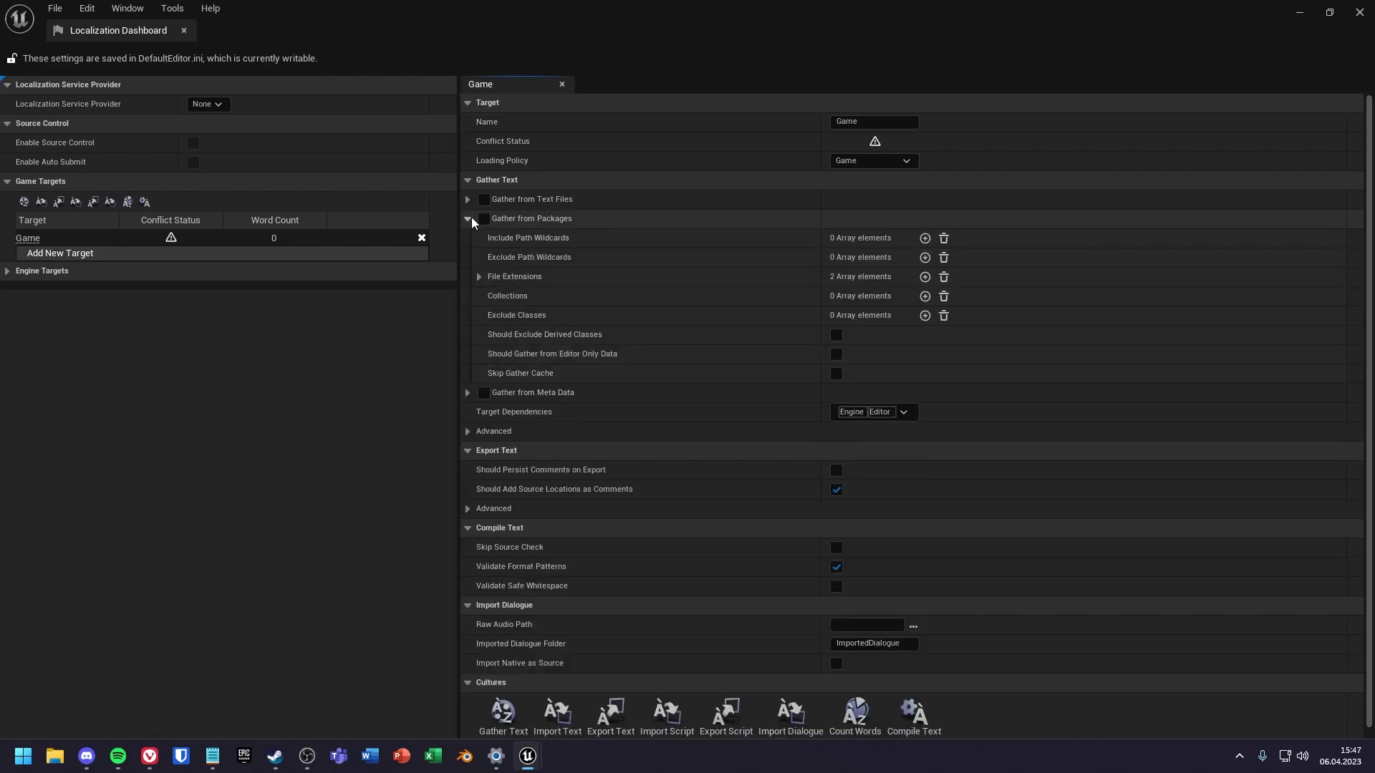
click(484, 219)
Add an include path wildcard pointing to Content/LocalizationTUt
click(925, 237)
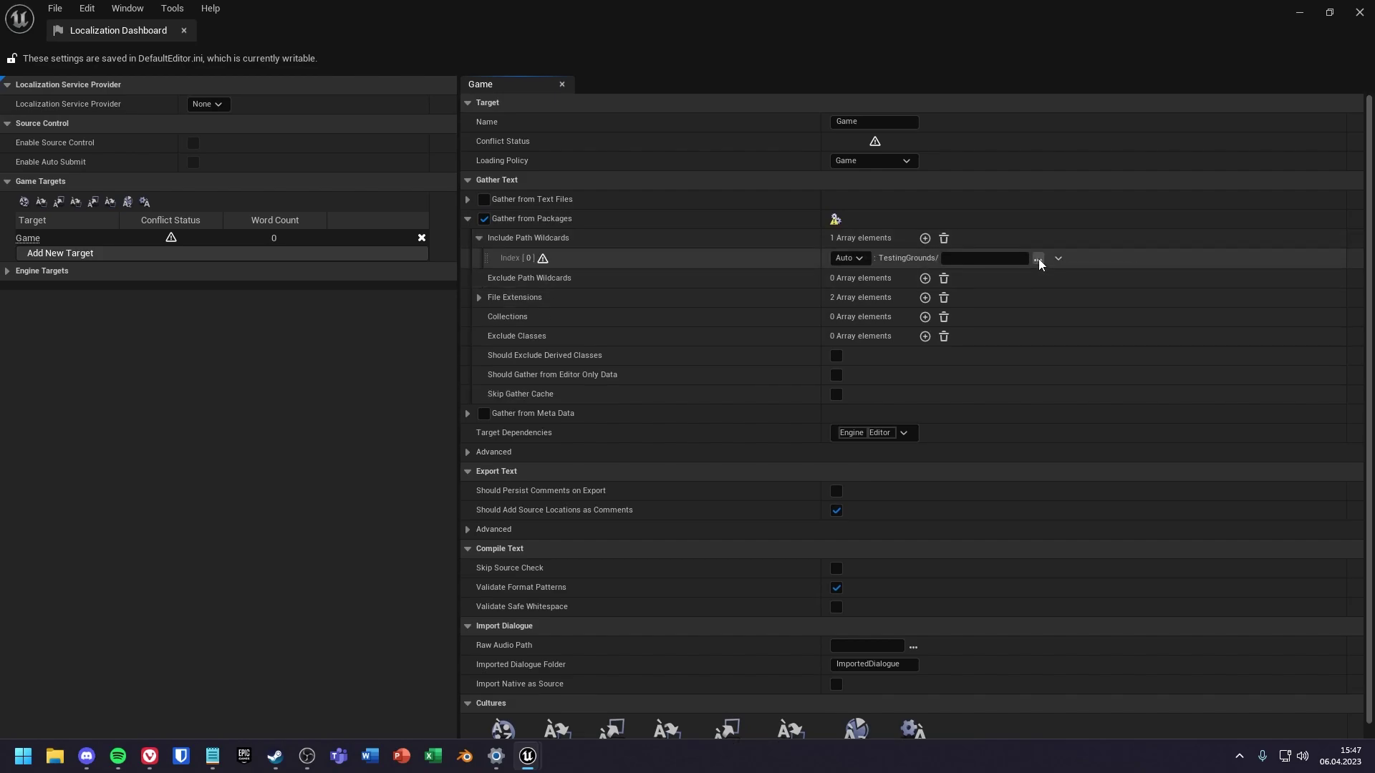
click(1038, 258)
click(610, 199)
scroll(610, 201, down, 1)
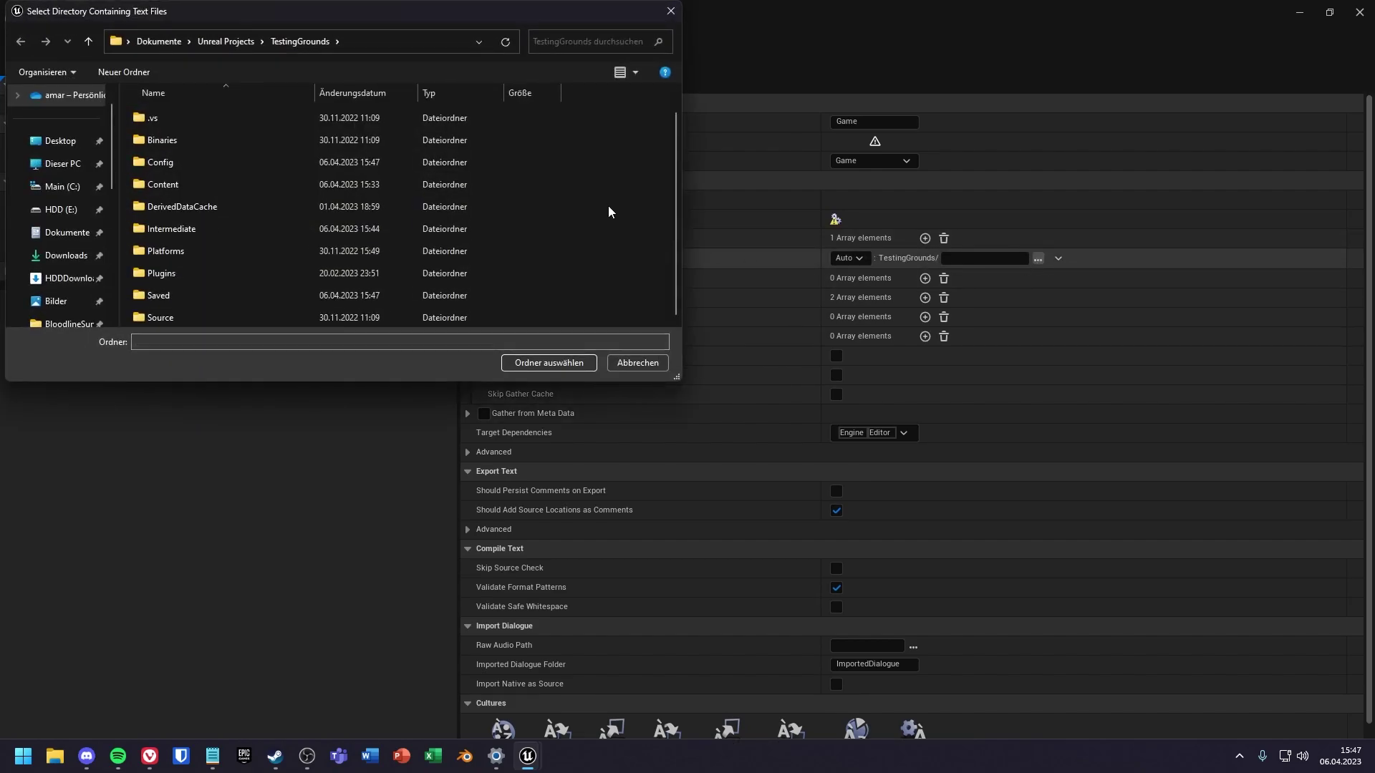
double_click(197, 184)
scroll(308, 215, down, 3)
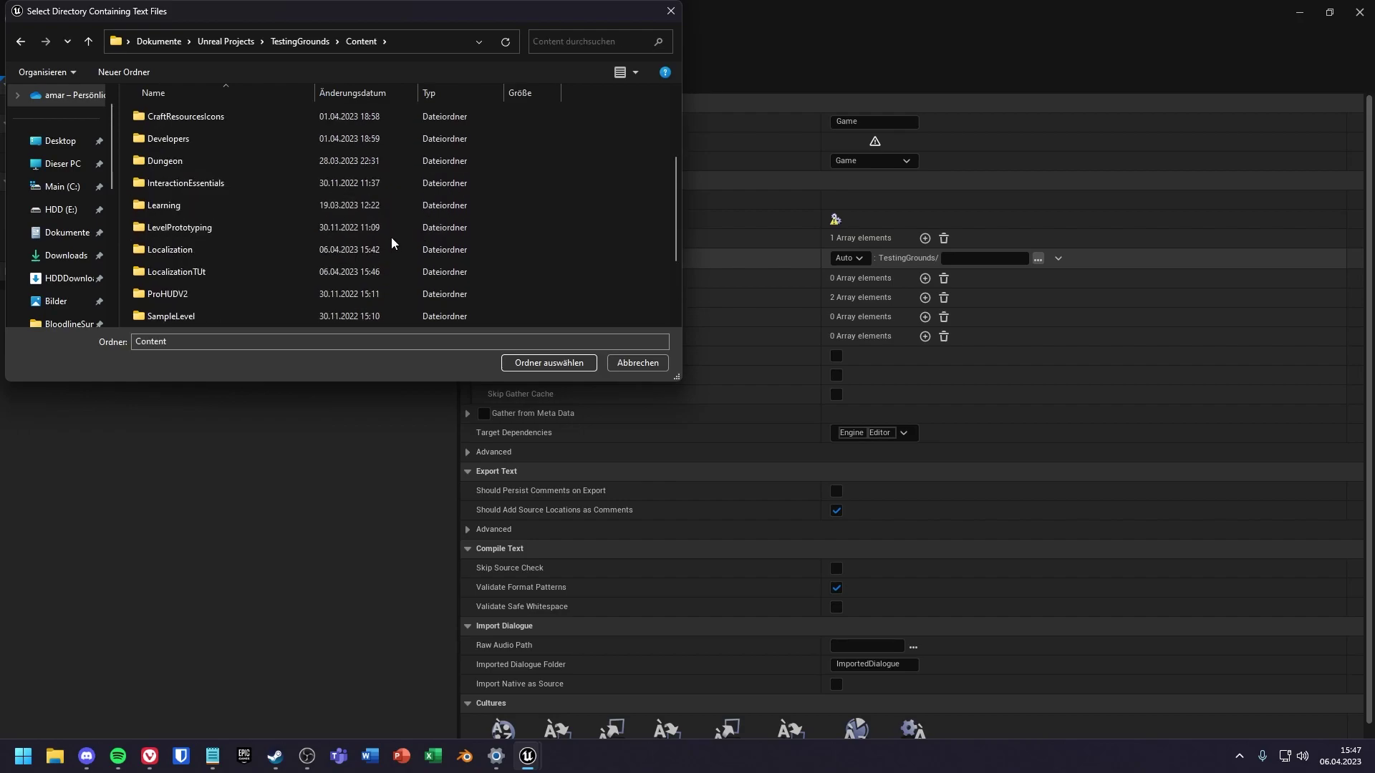
click(274, 204)
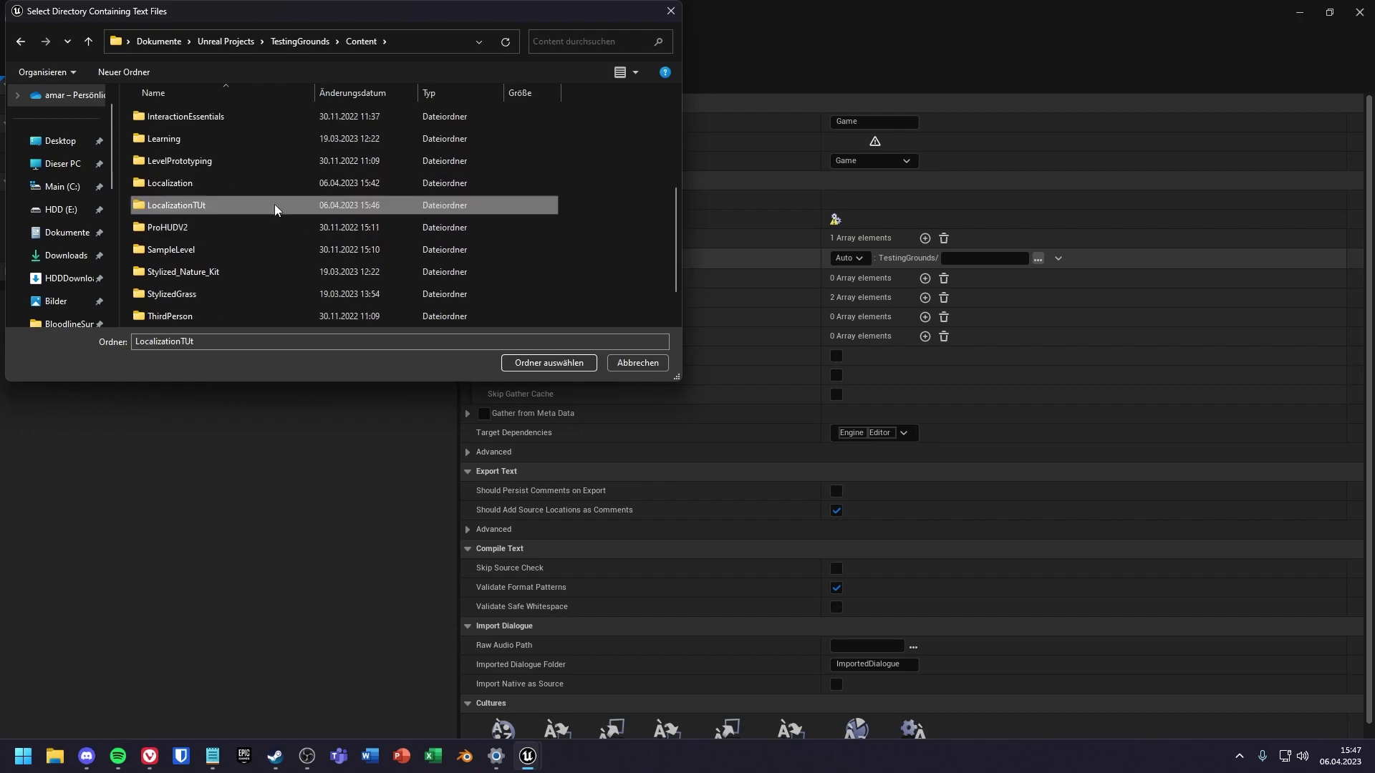
double_click(230, 205)
click(570, 363)
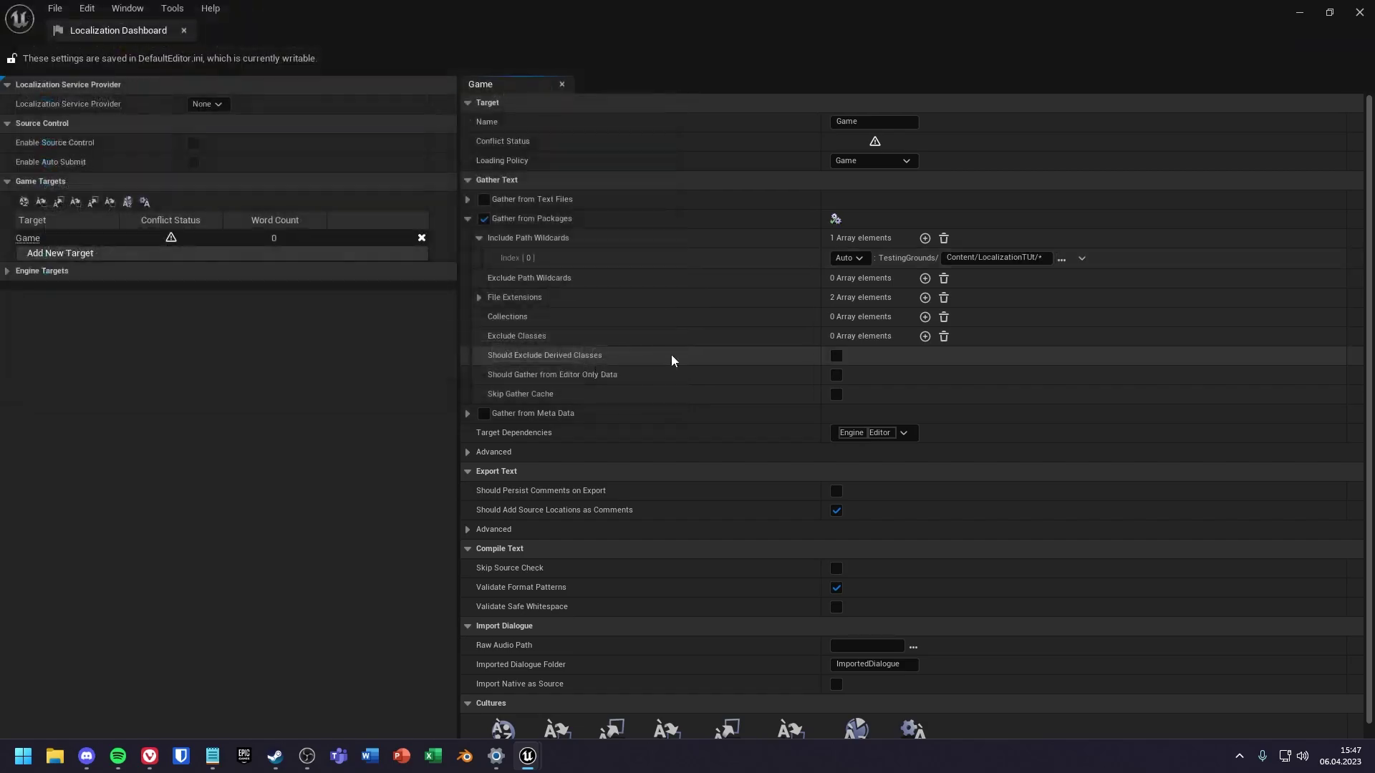
click(467, 219)
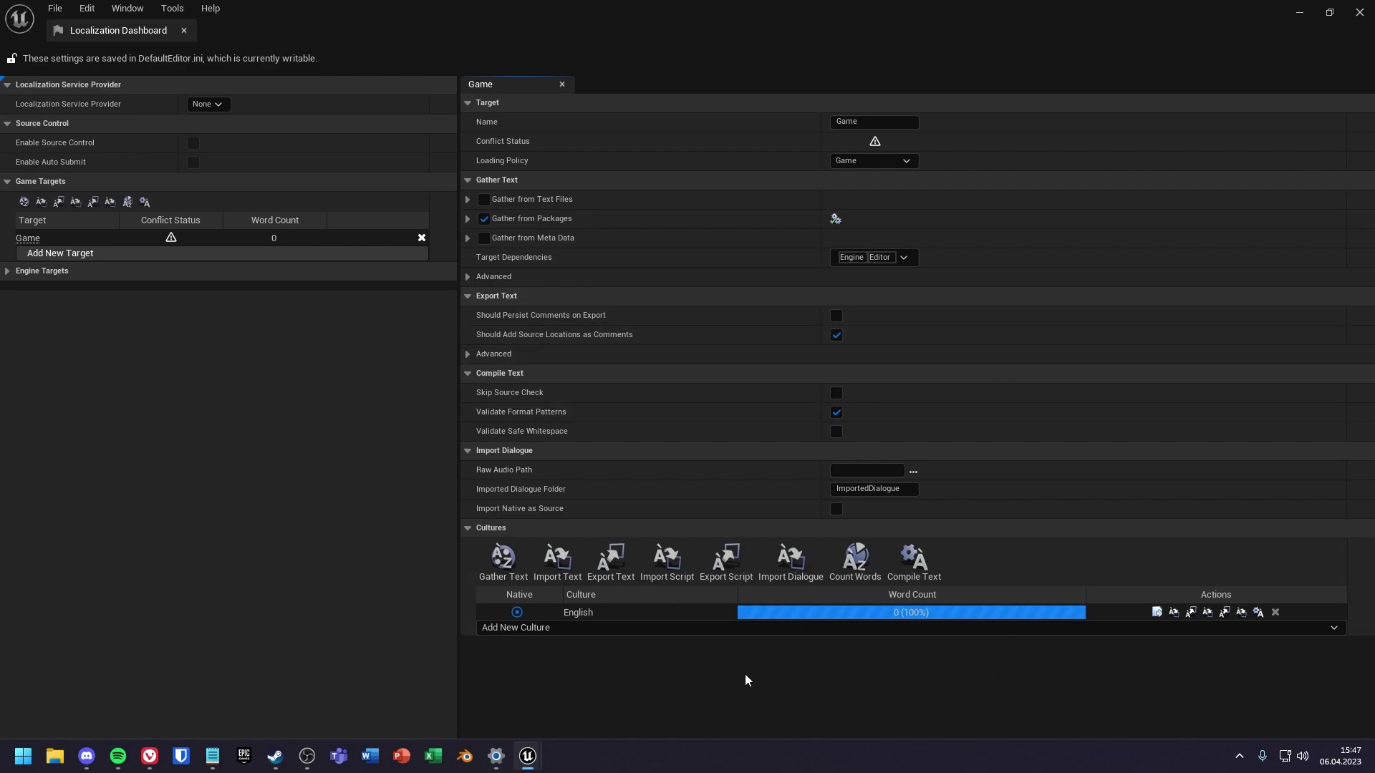
Add German (Germany) as a new culture by searching 'ger'
click(529, 628)
click(528, 340)
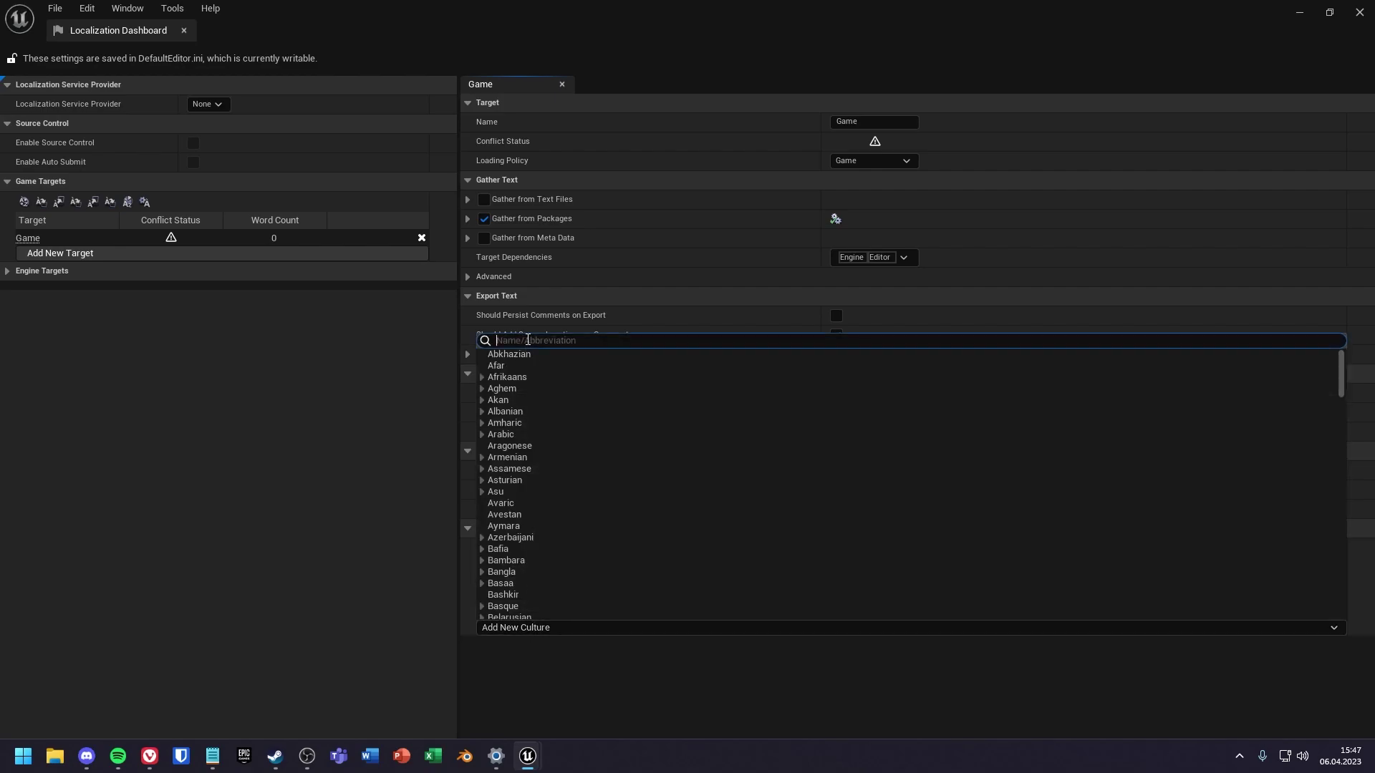
text(ger)
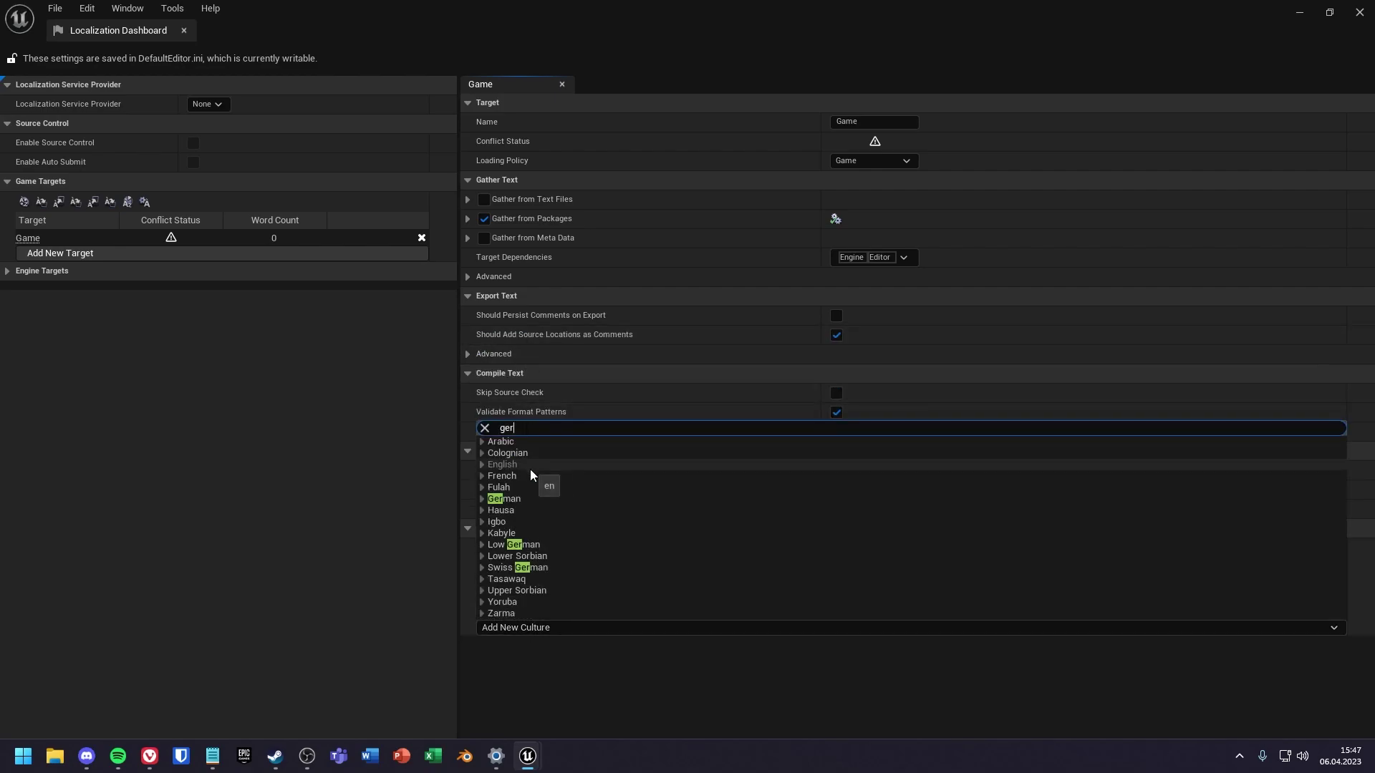
click(481, 498)
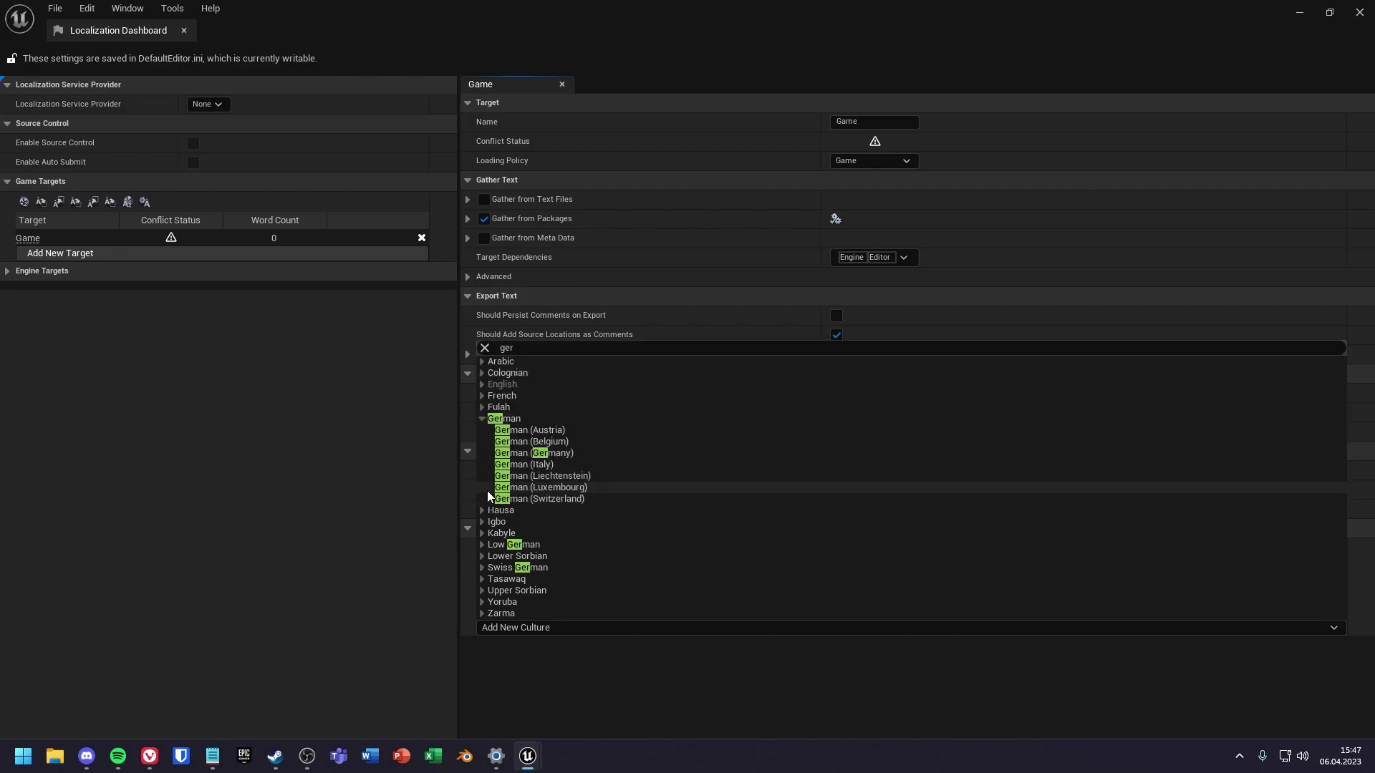
click(567, 457)
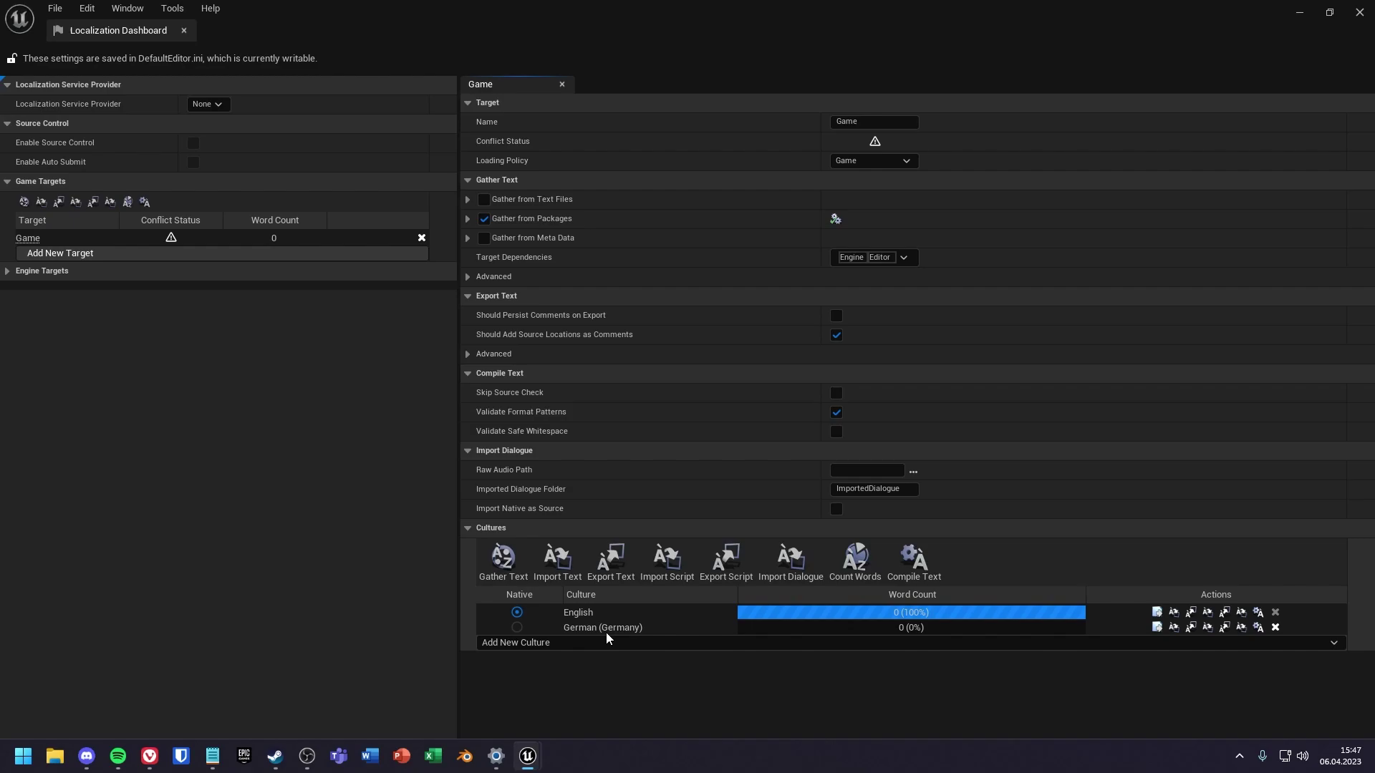
Keep English as the native culture and gather text, finding 6 words
click(516, 628)
click(802, 407)
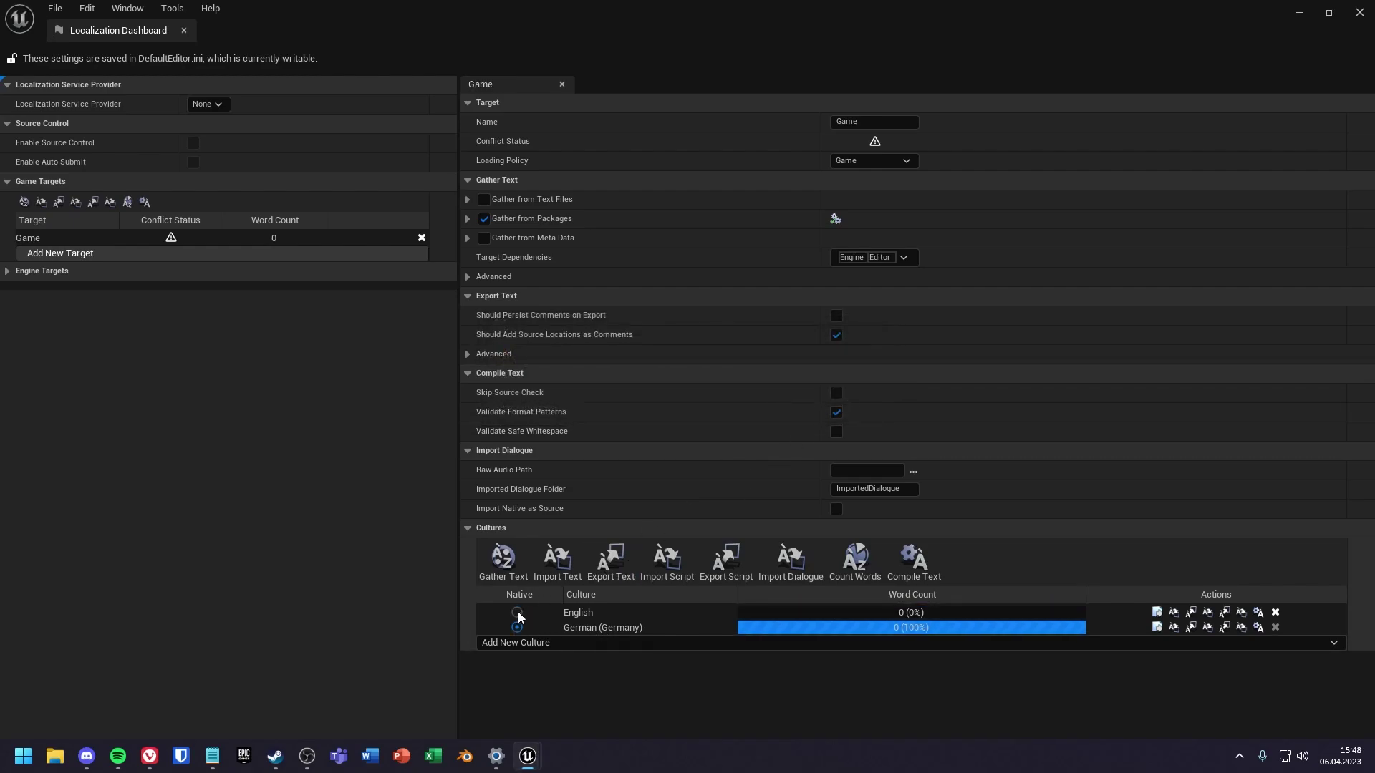
click(516, 612)
click(802, 406)
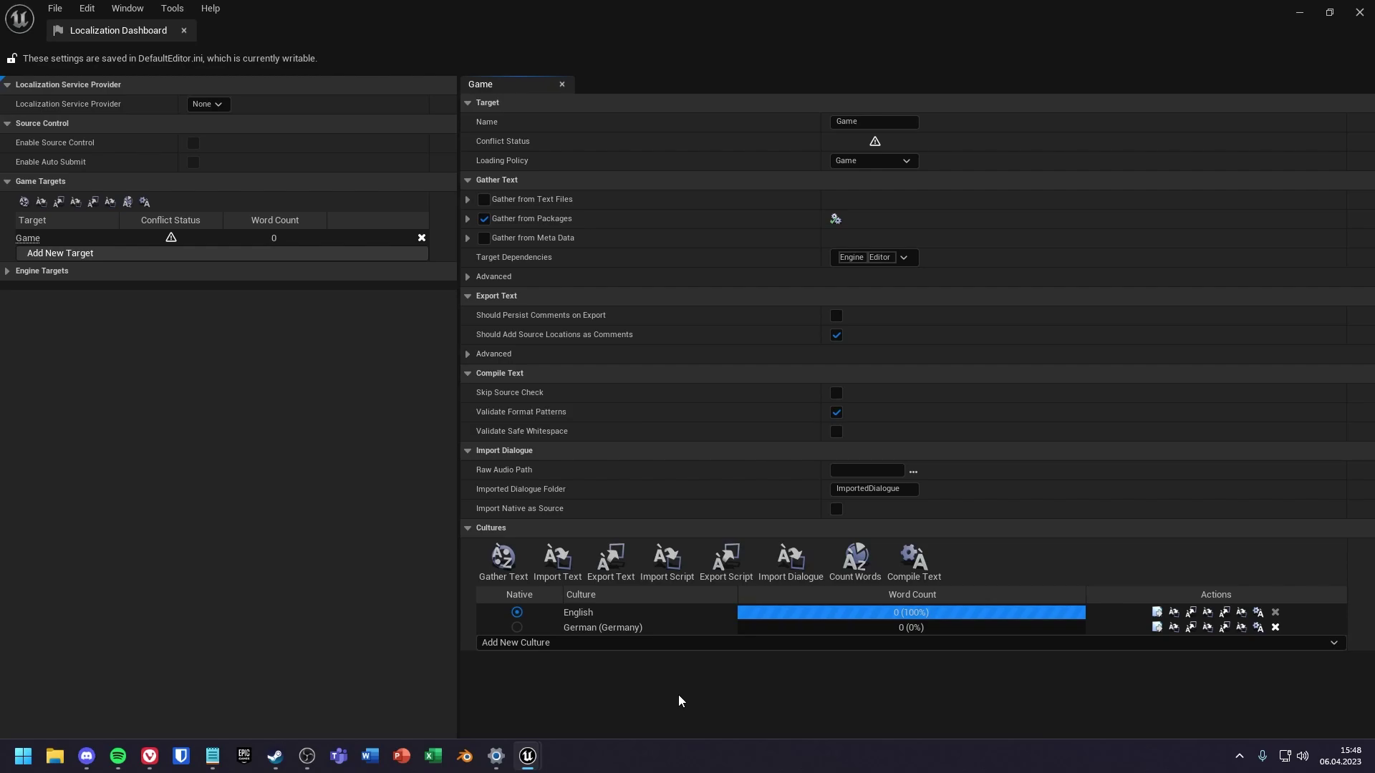
click(505, 563)
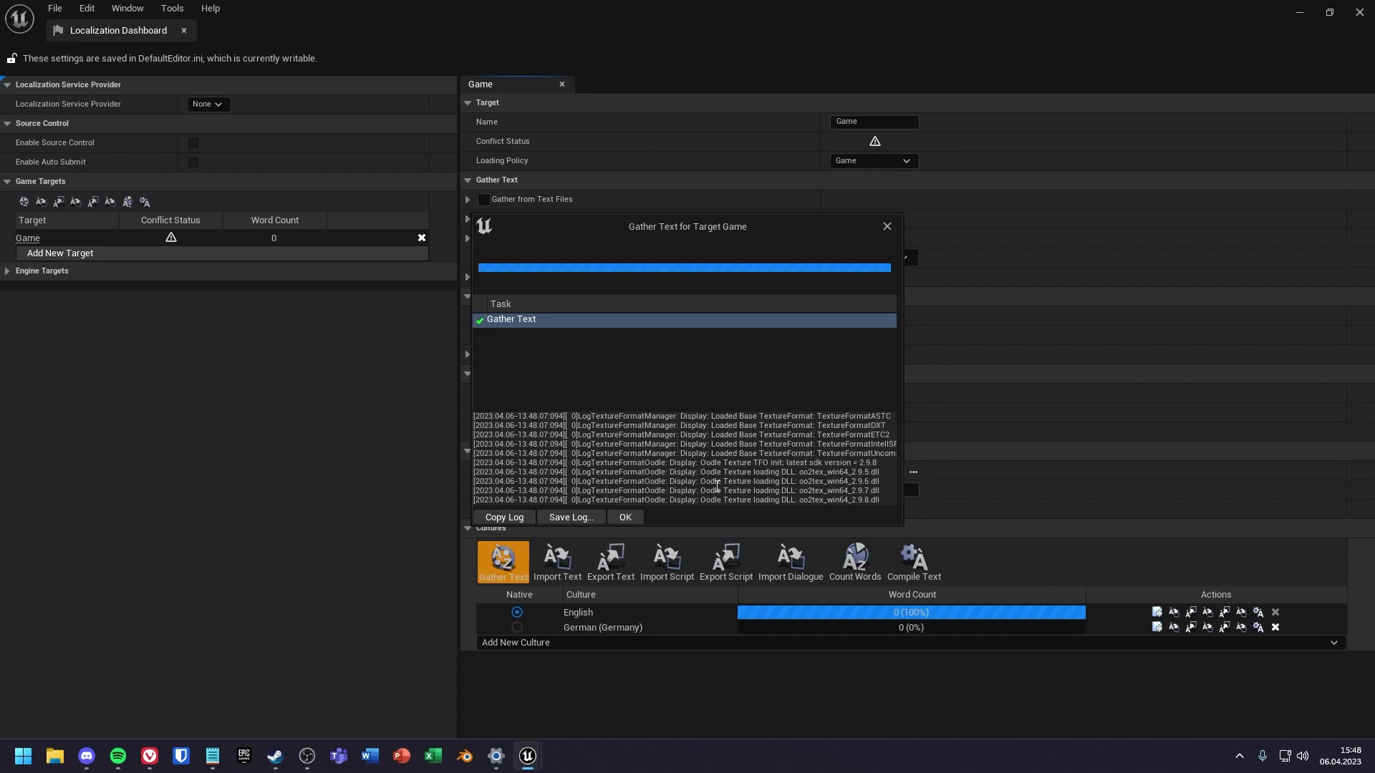
click(626, 517)
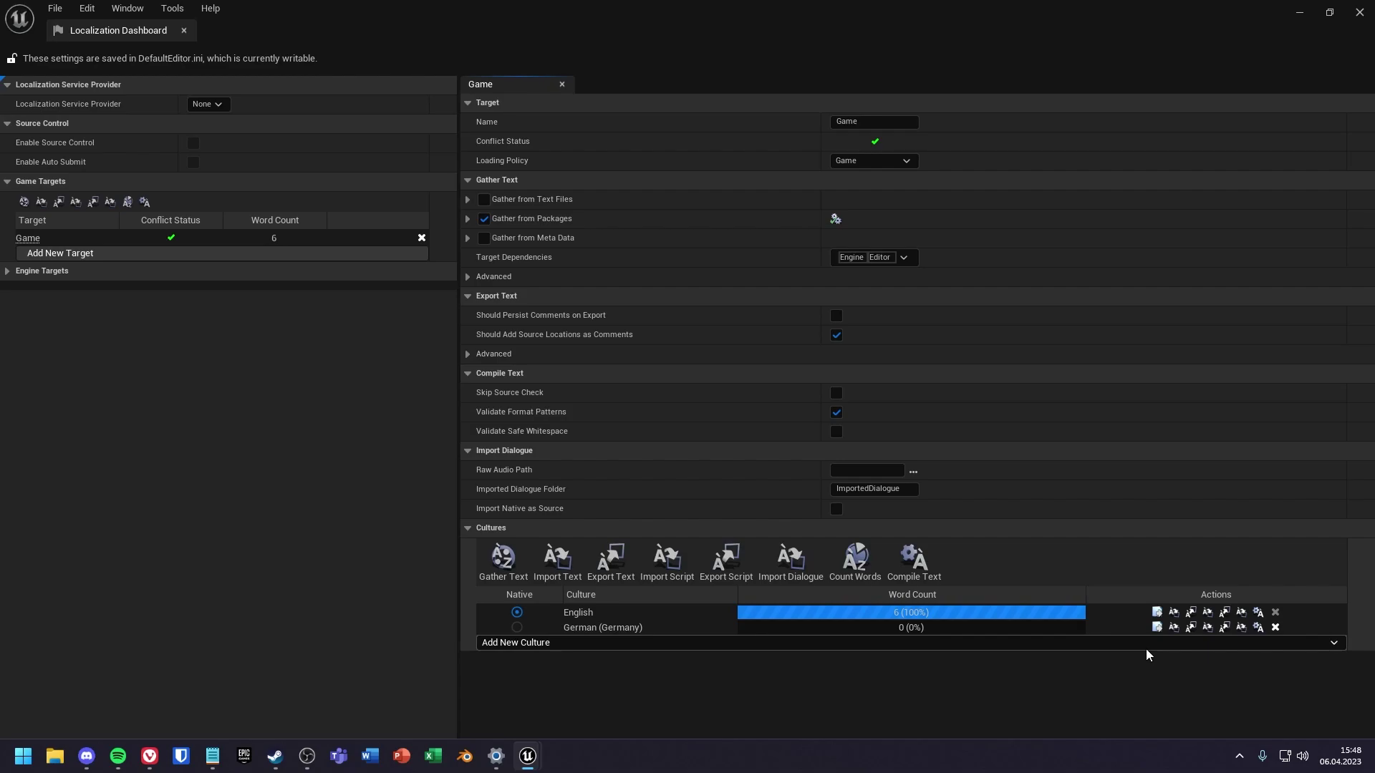
Open Edit Translations for German (Germany) to list the de-DE Game entries
click(1160, 630)
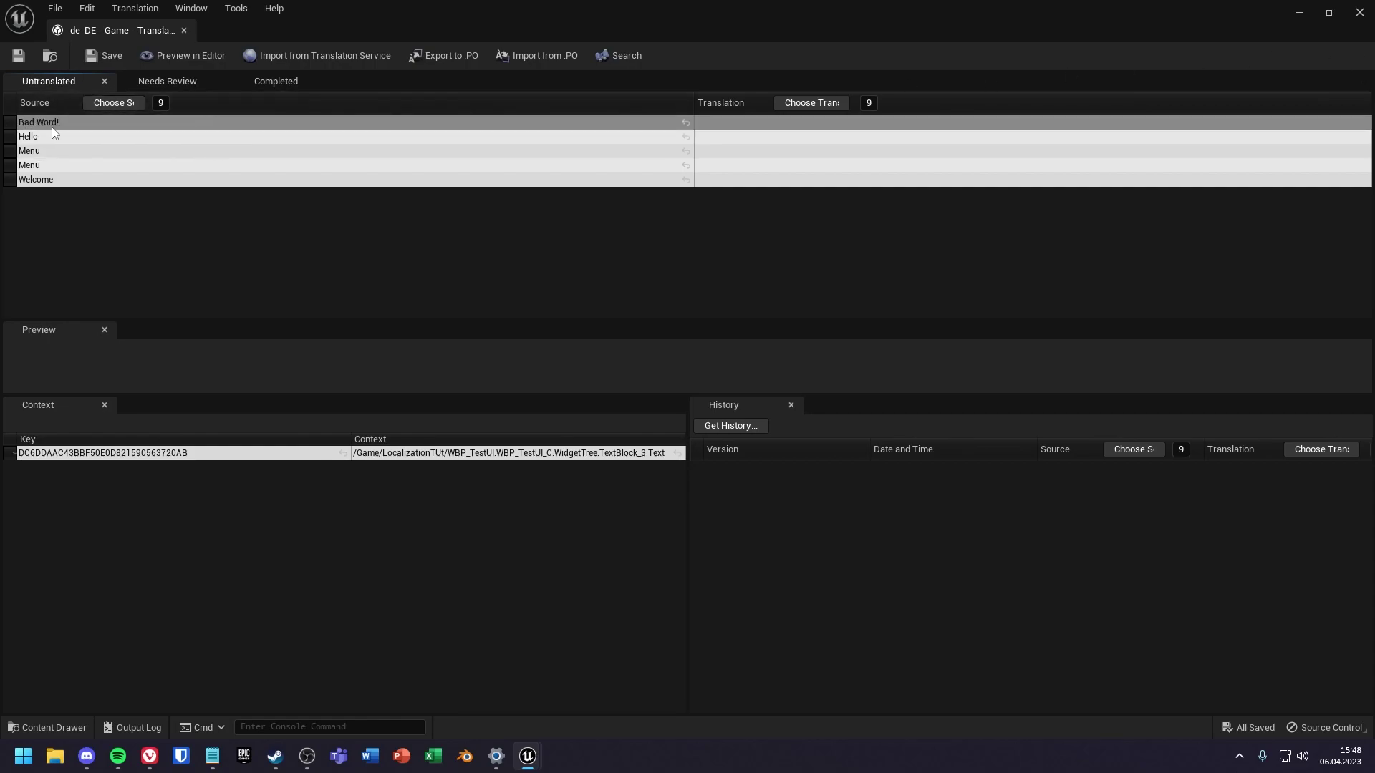
Open WBP_TestUI and select its Bad Word! TextBlock
click(1360, 12)
click(1301, 13)
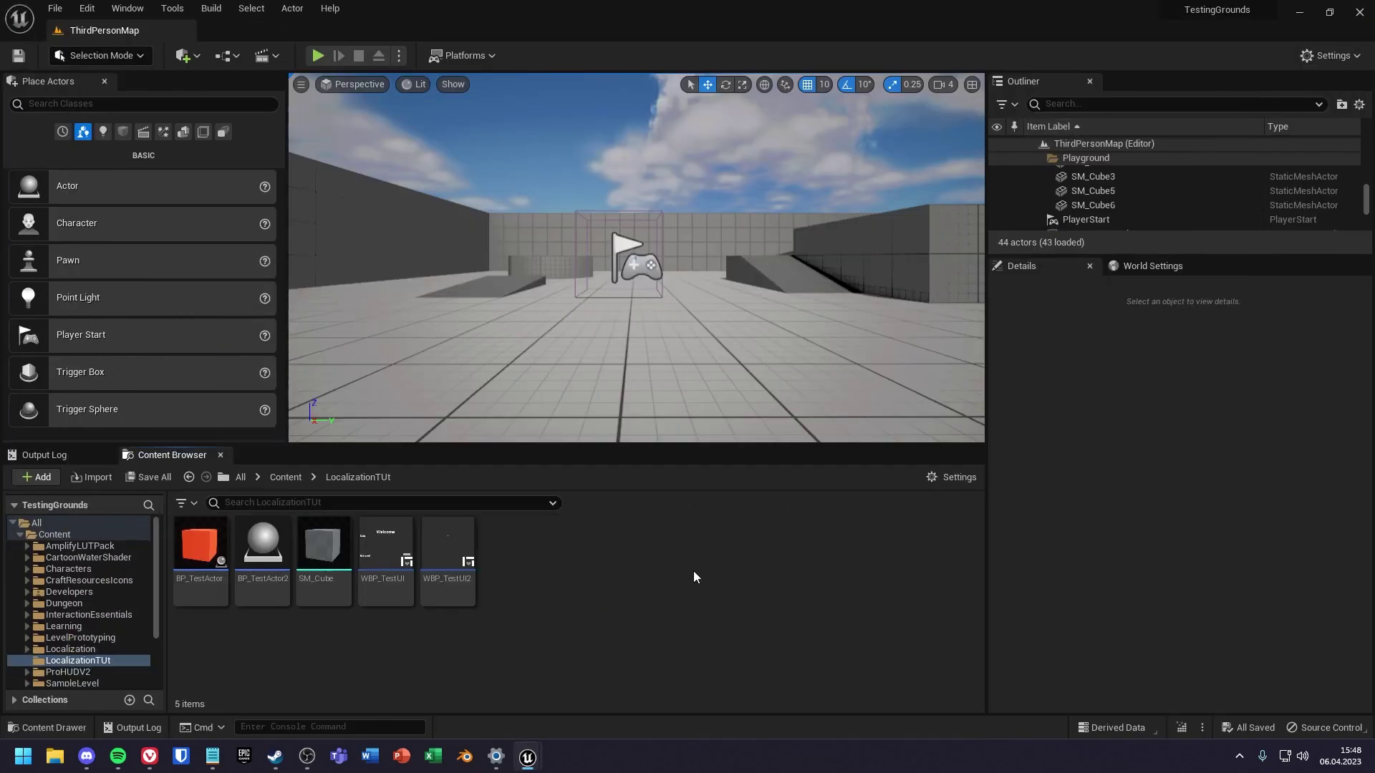
double_click(385, 552)
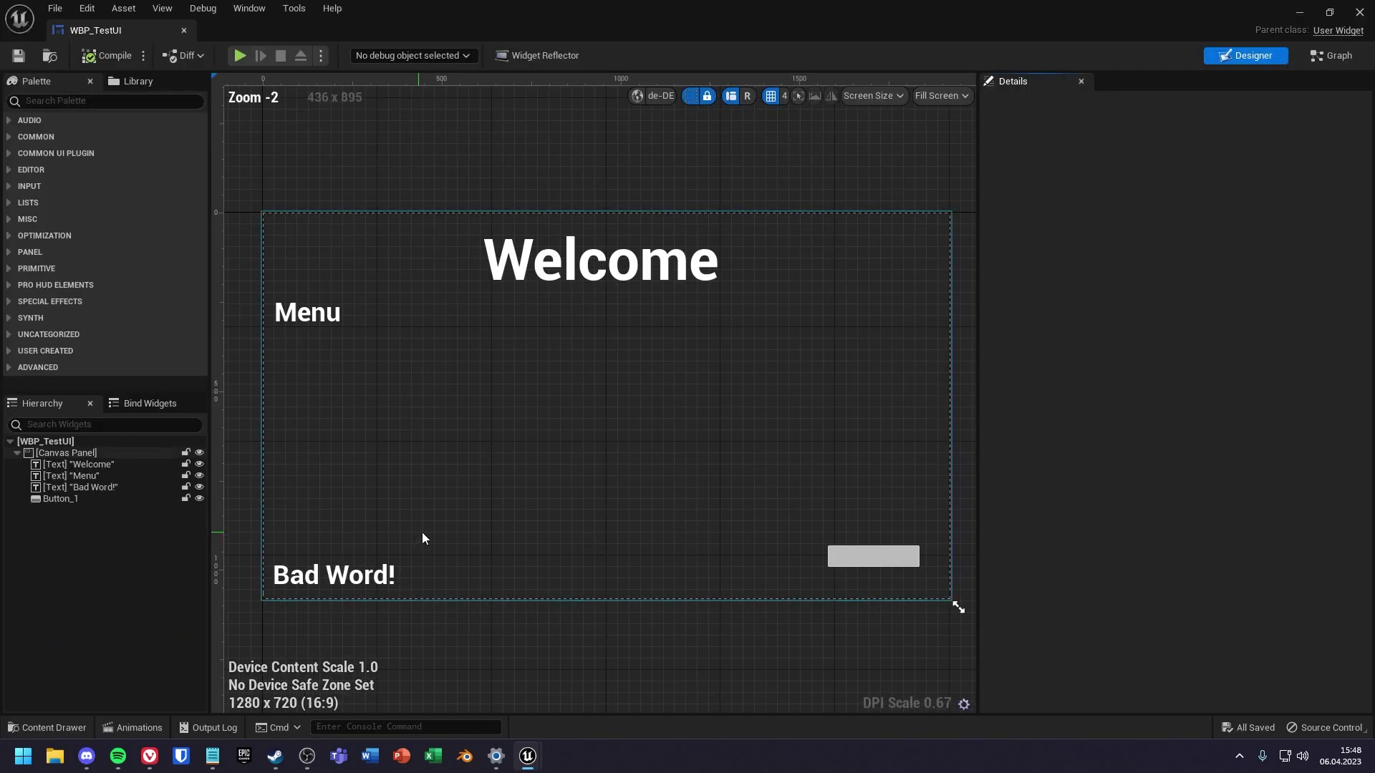
click(391, 573)
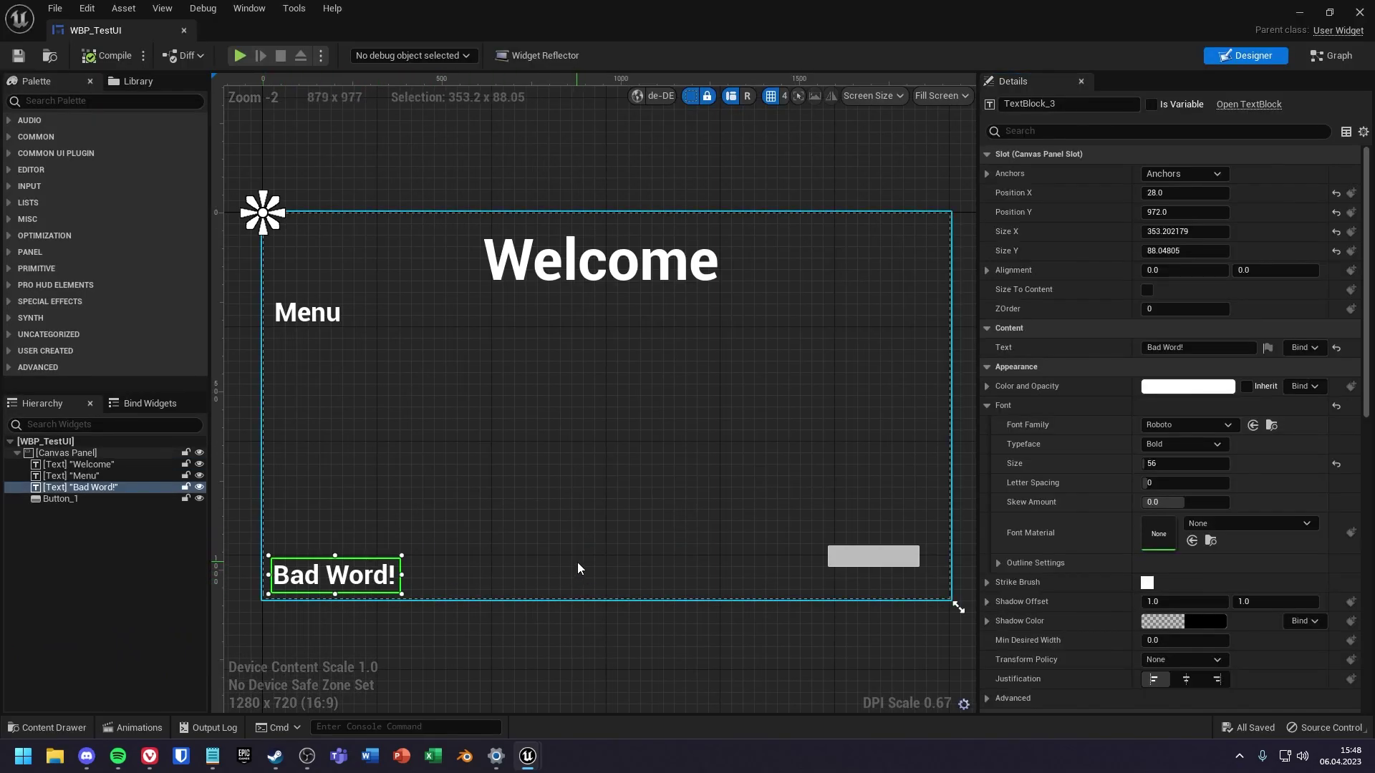
Uncheck Localize on the Bad Word! text and save the widget
click(1266, 347)
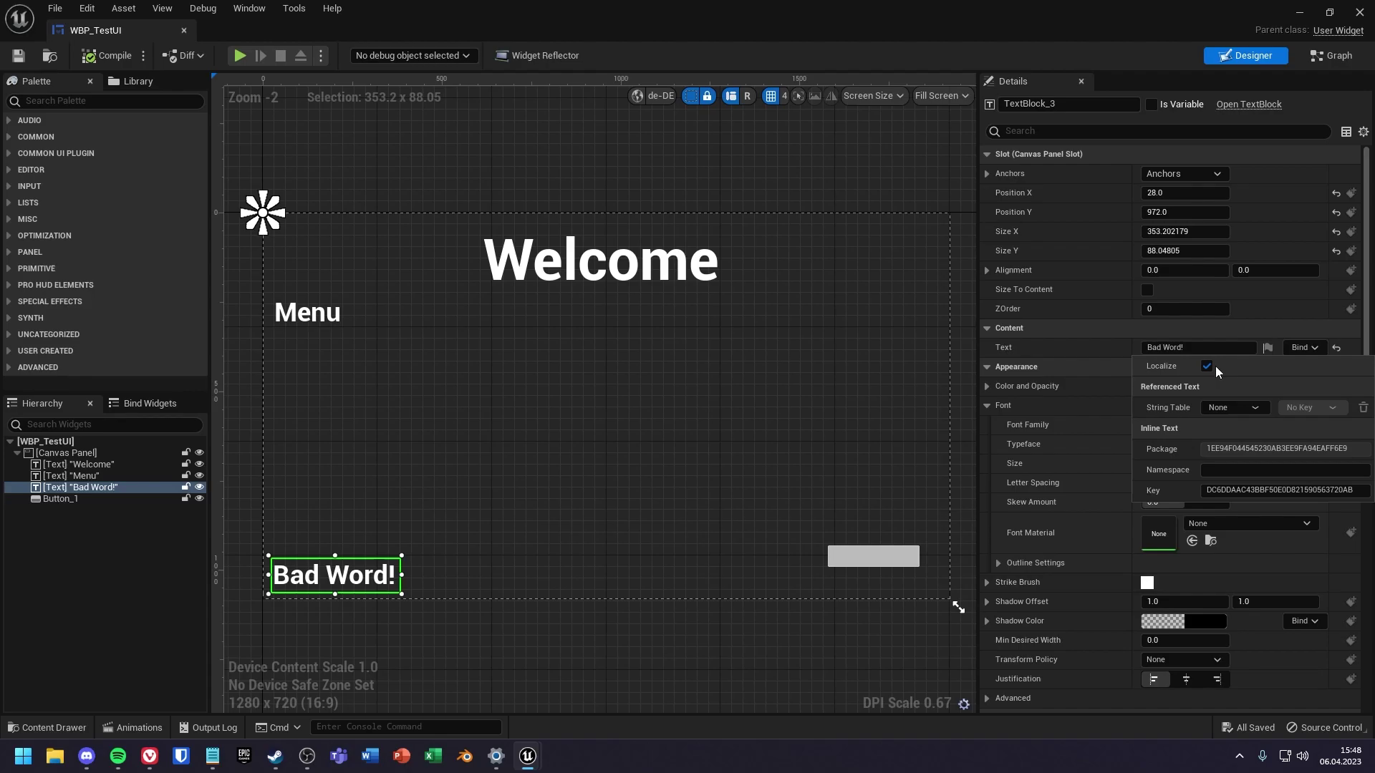
click(1208, 366)
click(1271, 330)
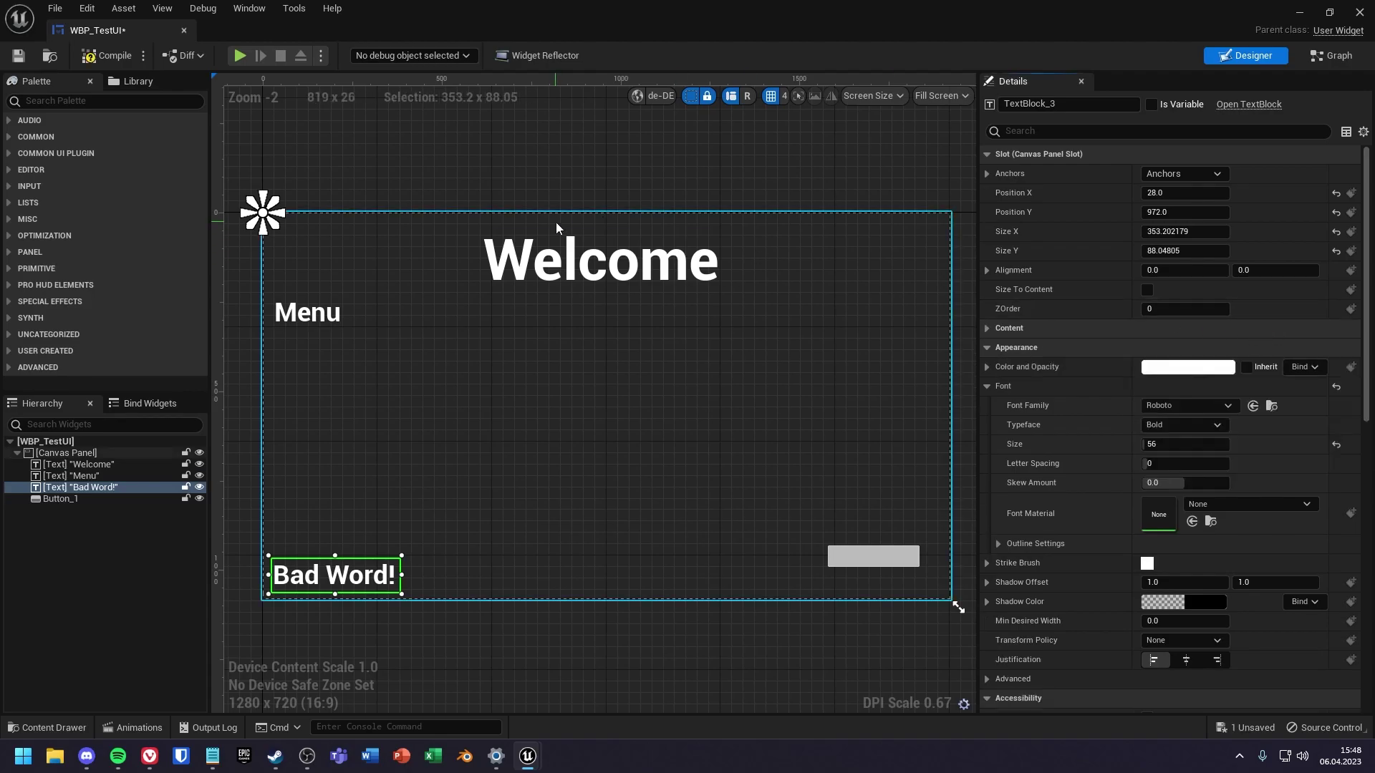
click(1011, 327)
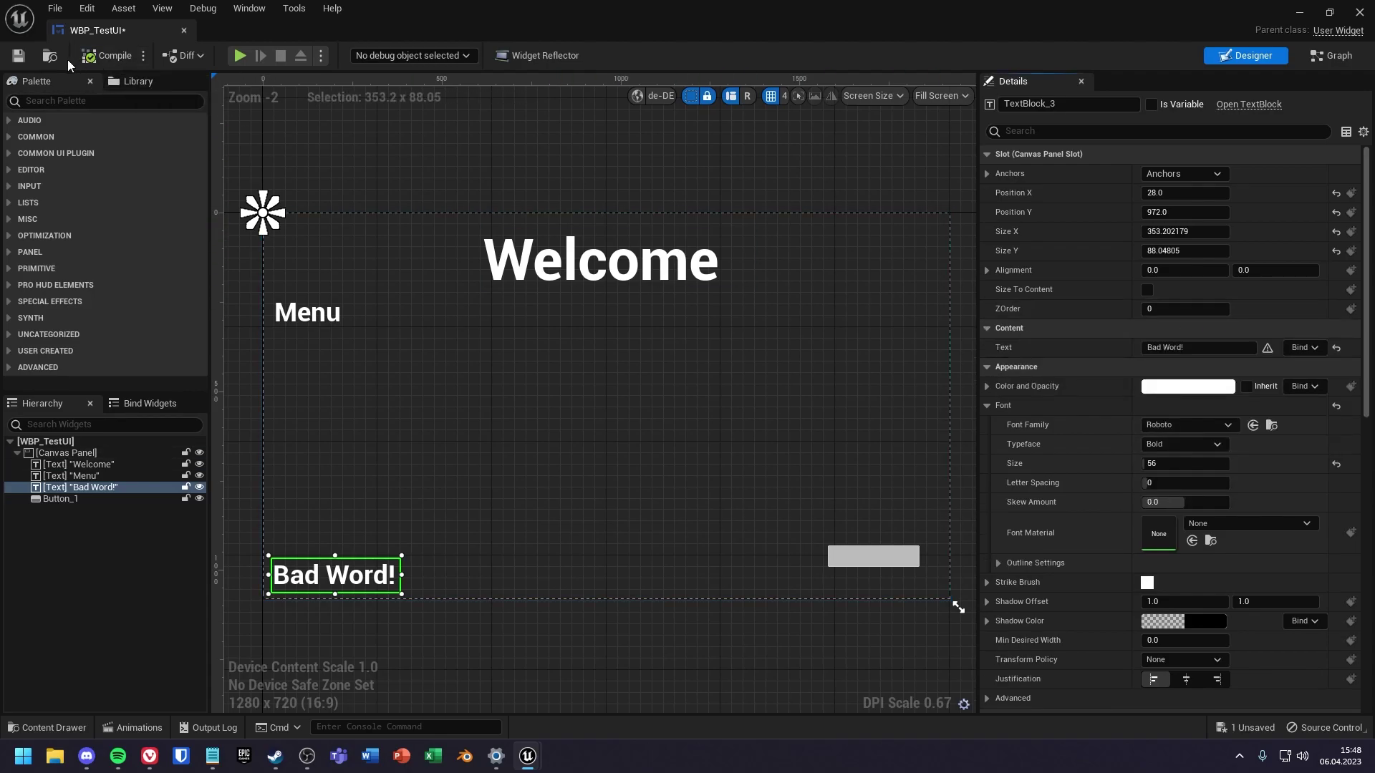
click(18, 55)
click(50, 55)
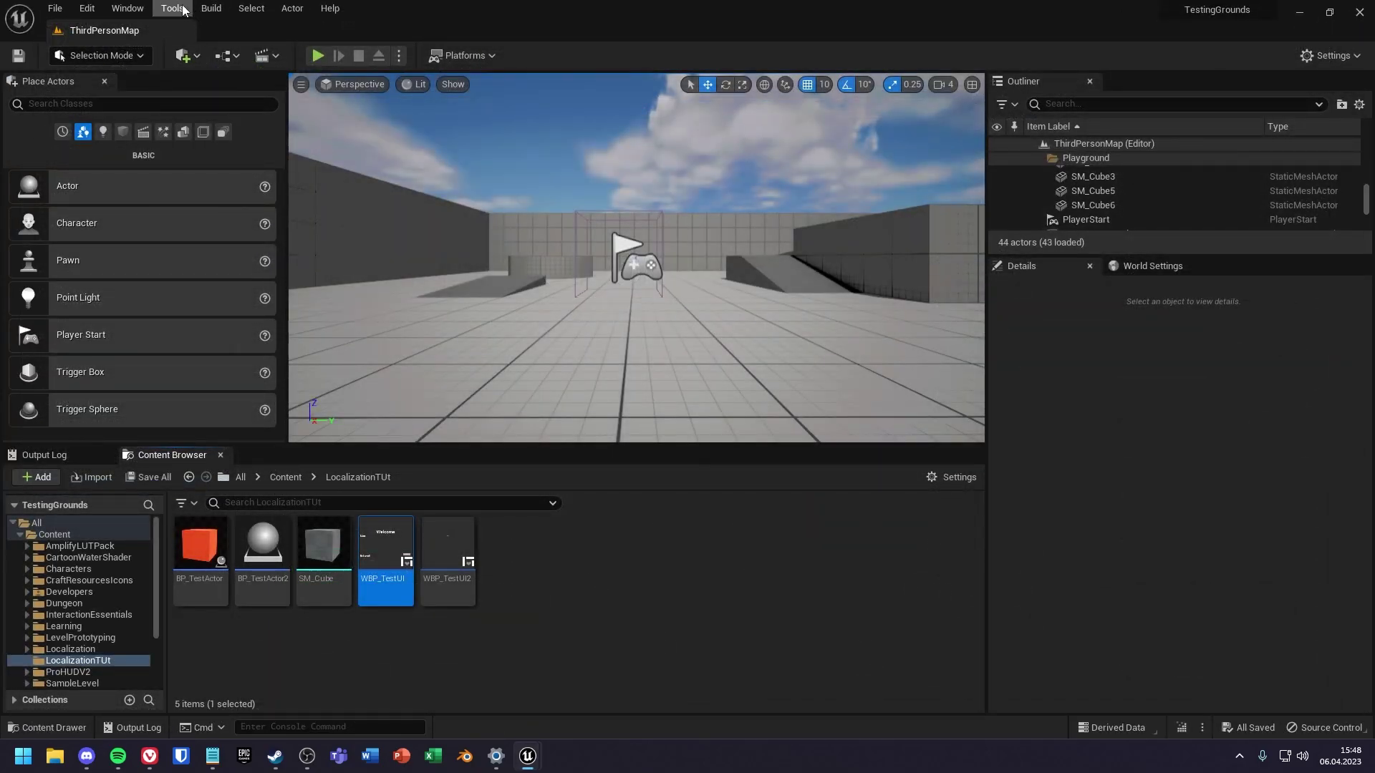
Reopen the Localization Dashboard and run Gather Text, now counting 4 words
click(171, 8)
click(236, 189)
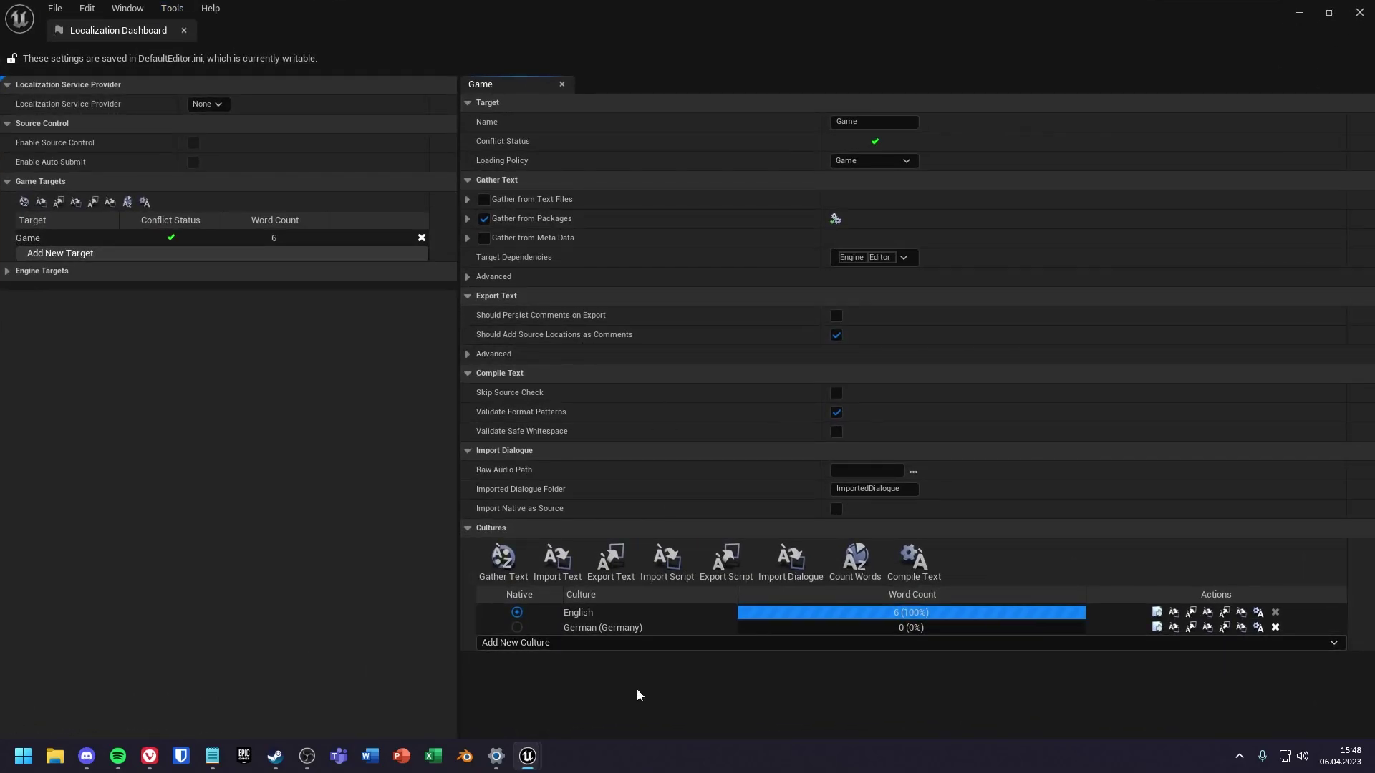
click(502, 558)
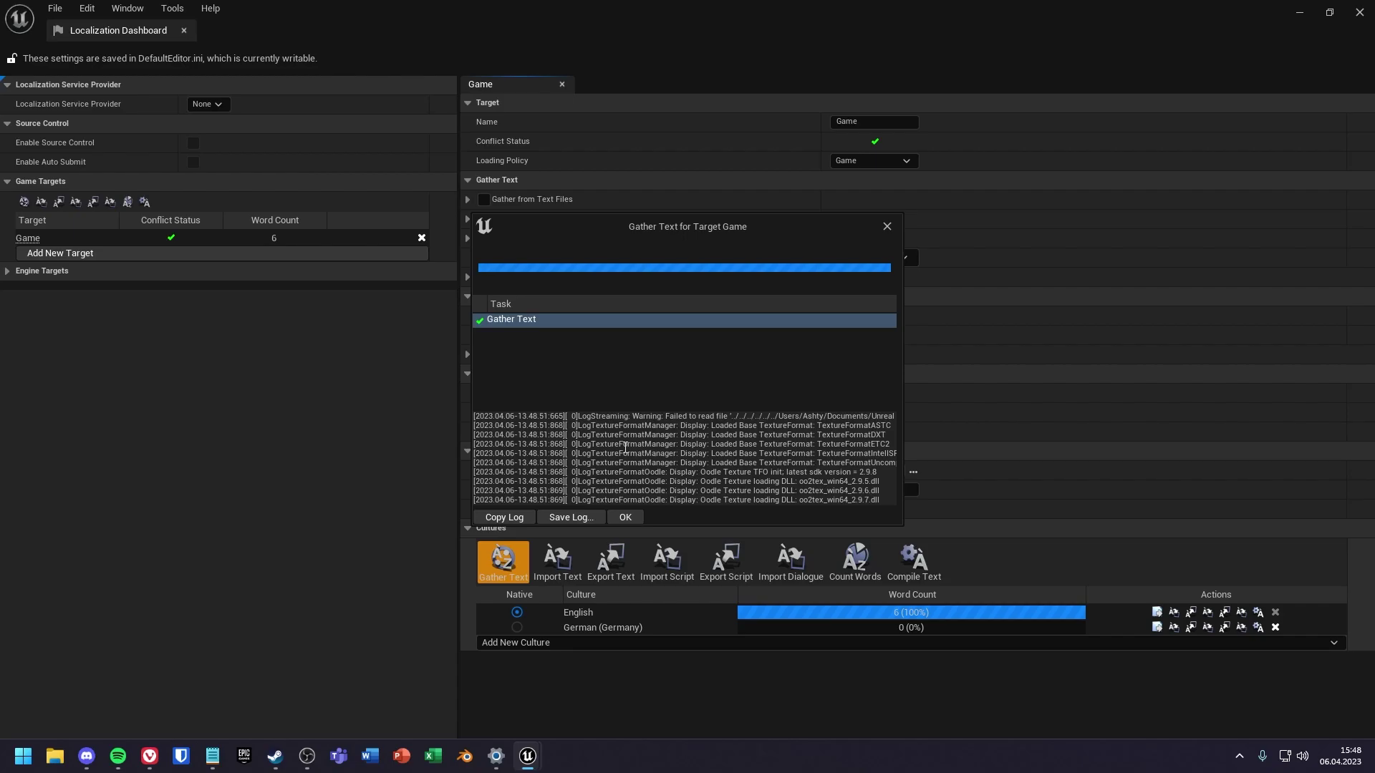
click(625, 517)
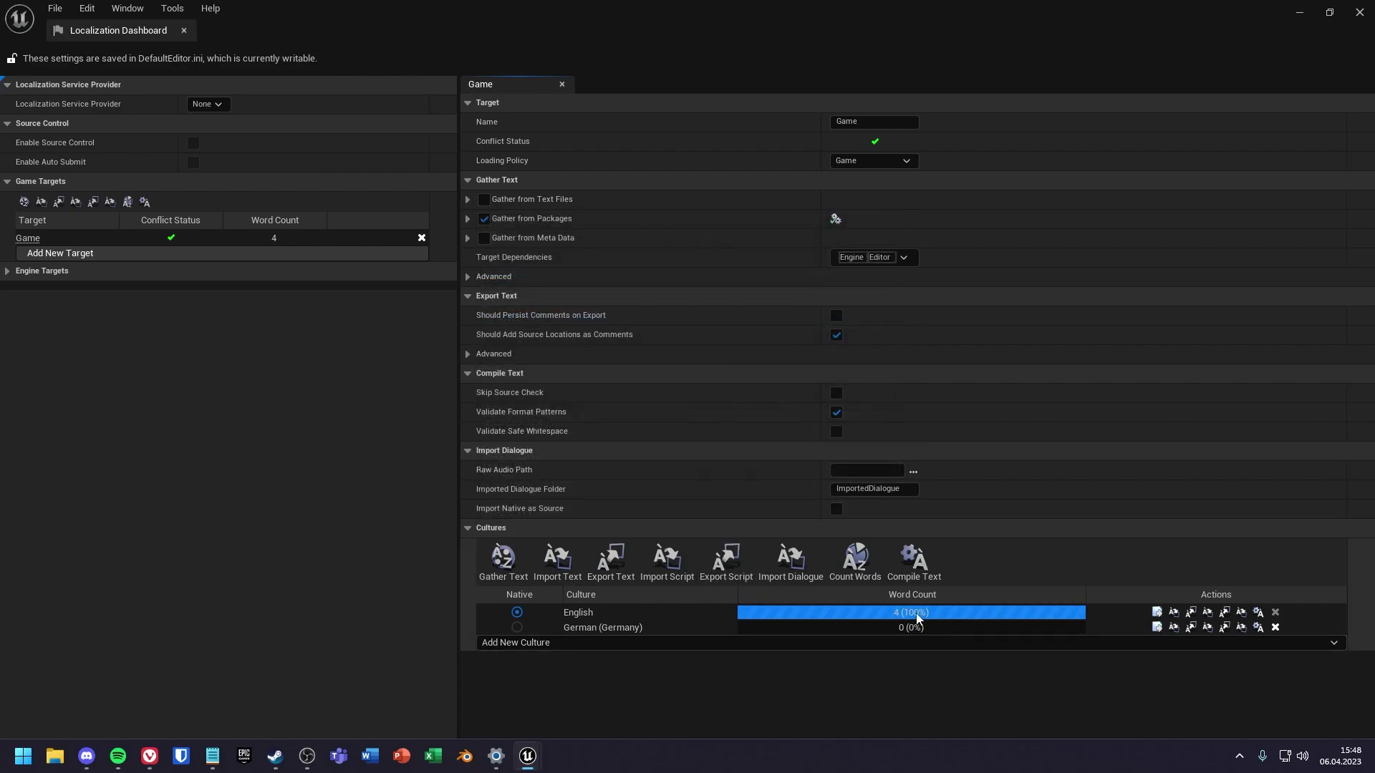
Enter German translations Hallo for Hello and Willkommen for Welcome
click(1157, 628)
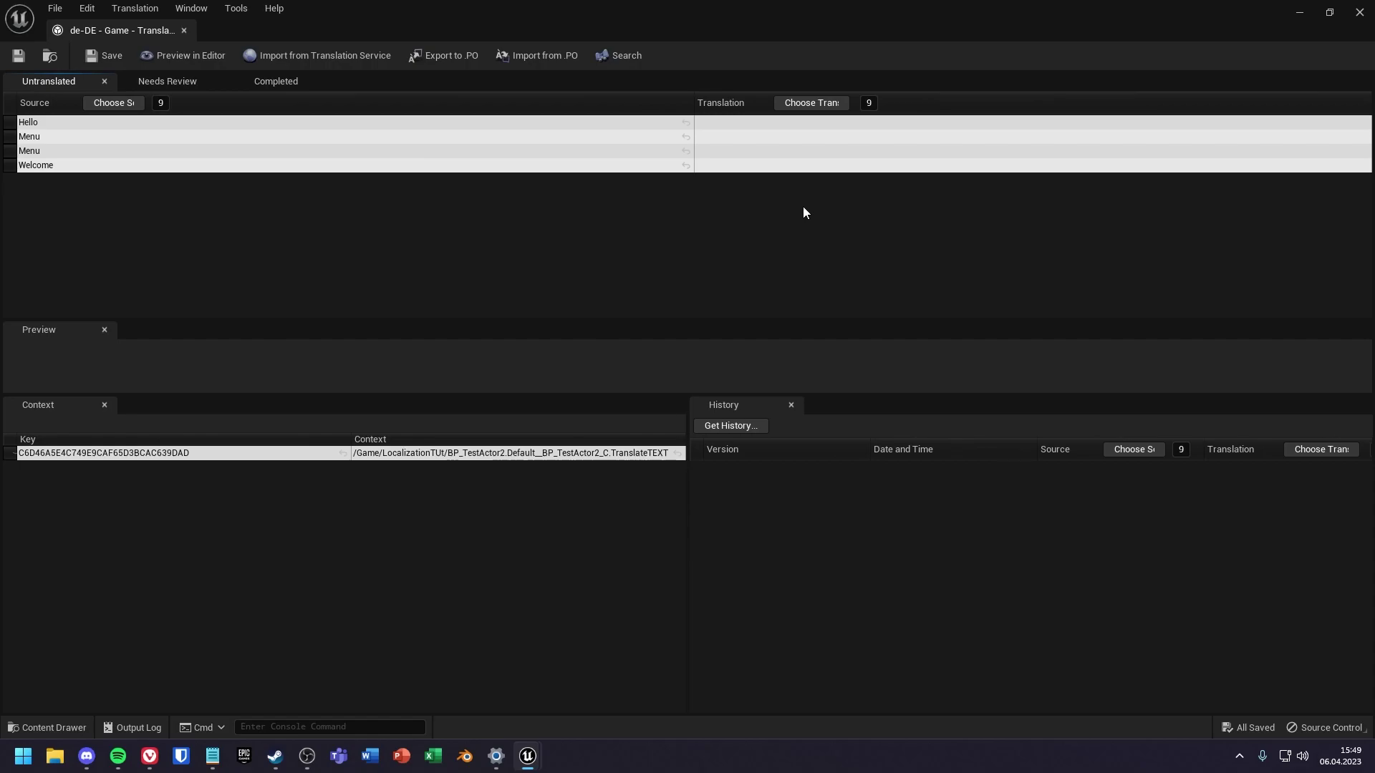
click(718, 123)
click(716, 124)
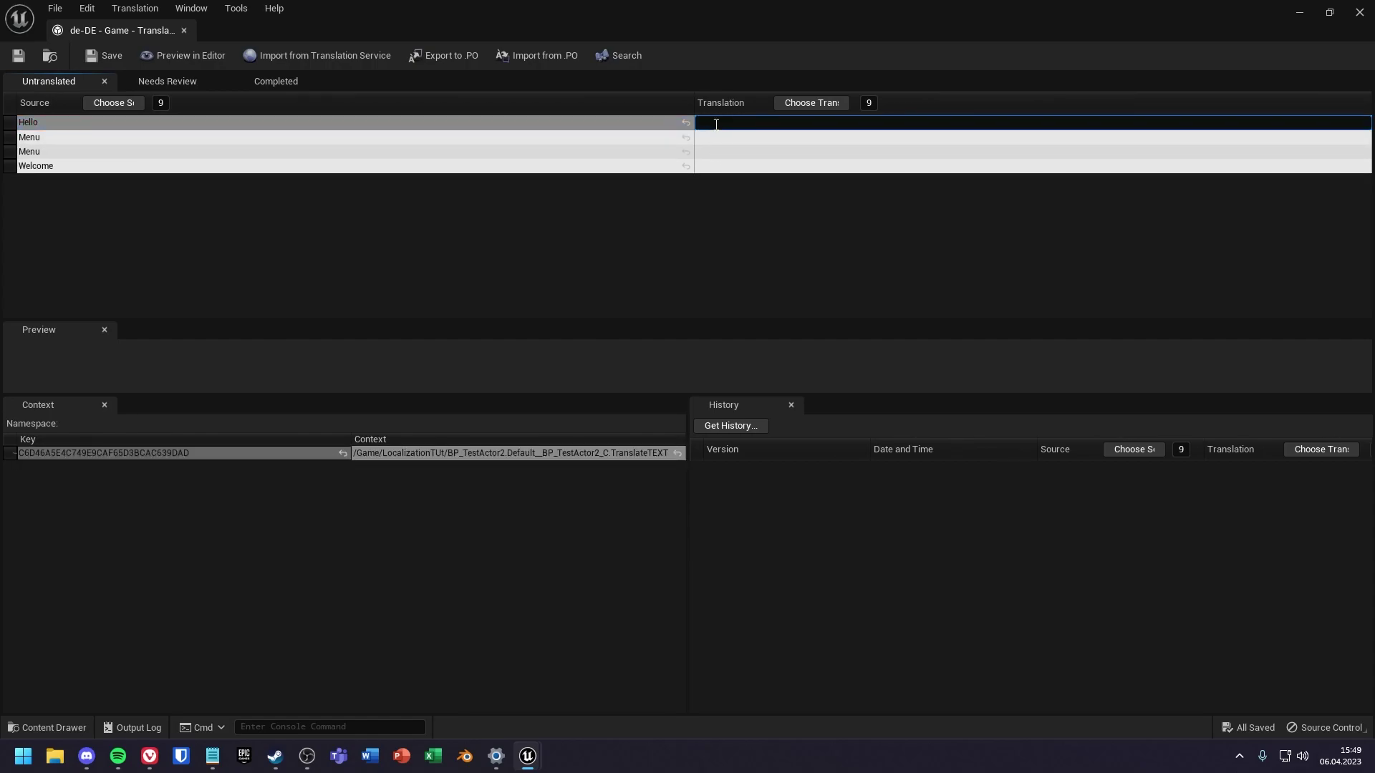
text(Hallo)
click(726, 165)
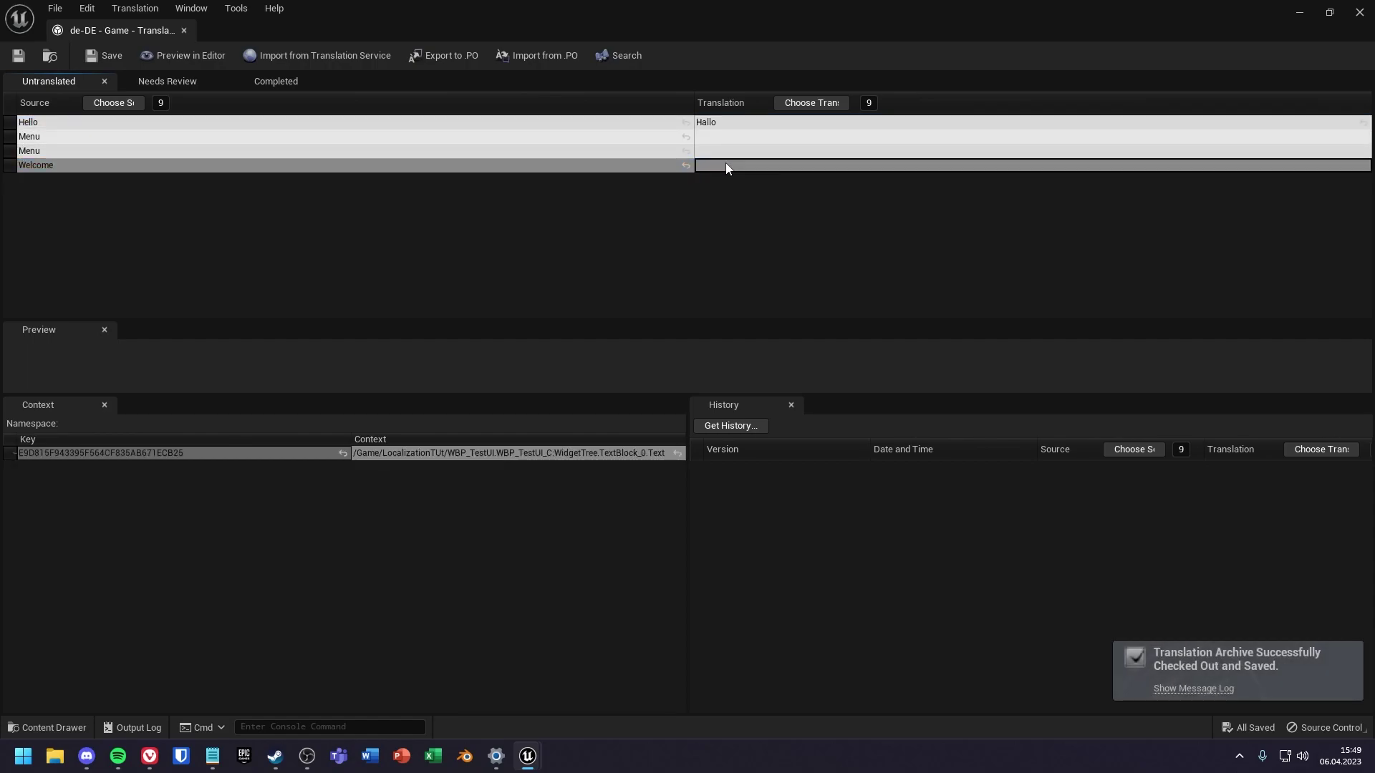
click(717, 166)
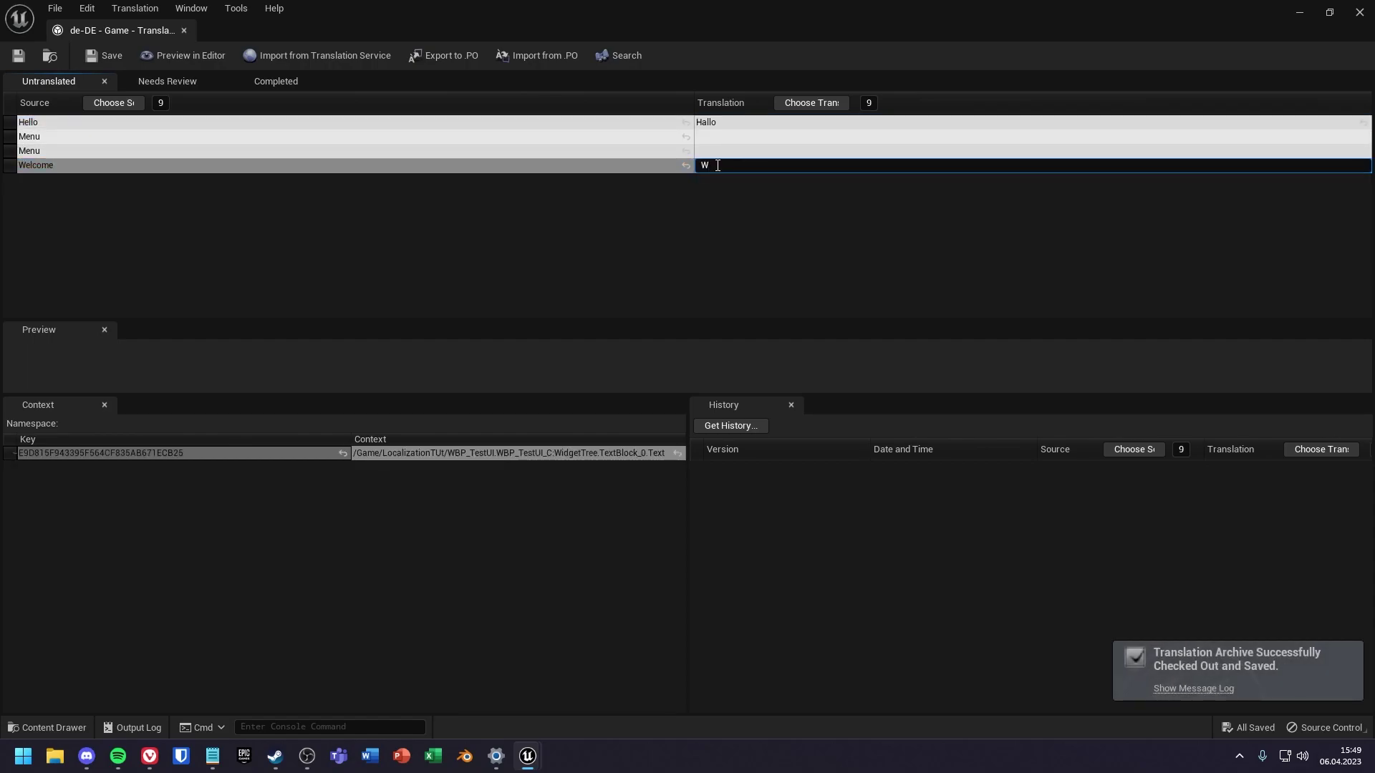
text(Willkommen)
key(Return)
Compare the contexts of the two Menu entries, then minimize the translation editor
click(727, 138)
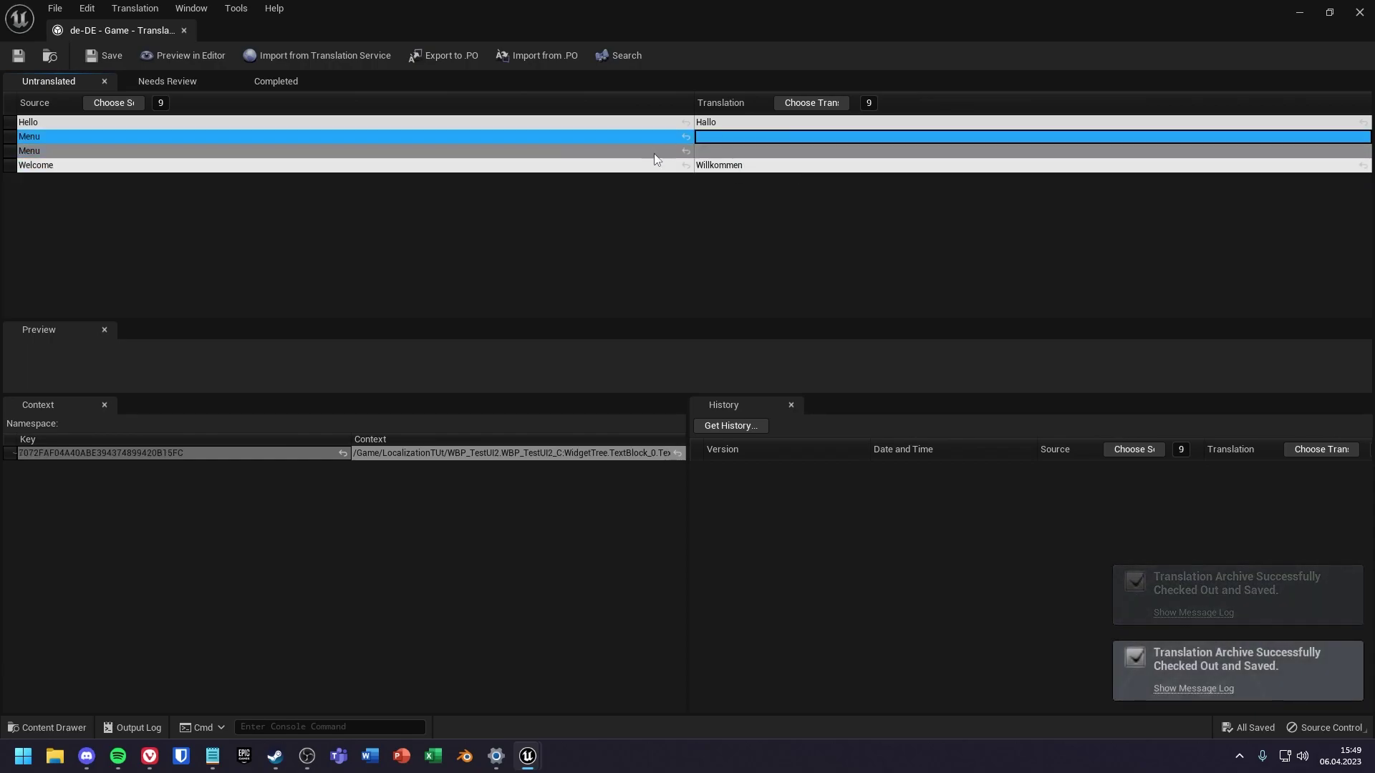
click(628, 148)
click(617, 136)
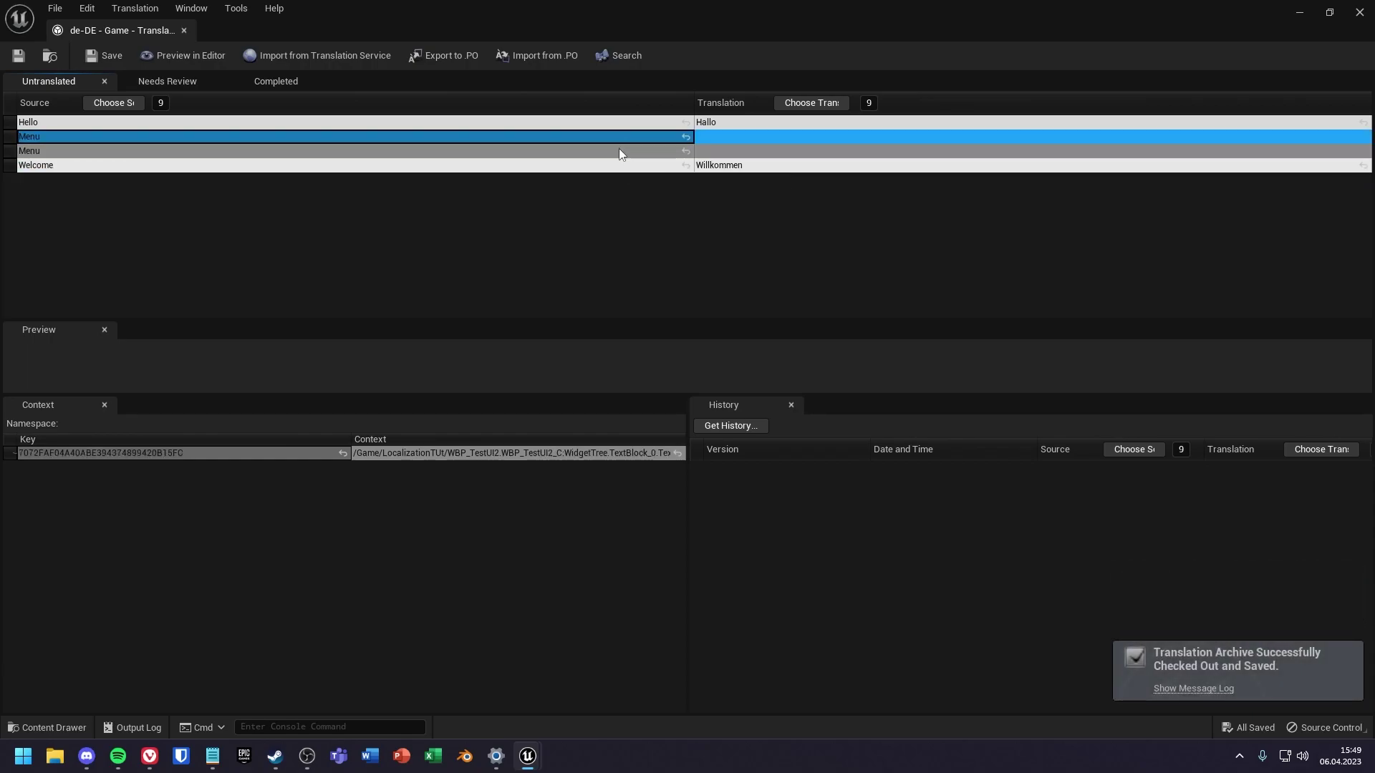
click(619, 149)
click(617, 138)
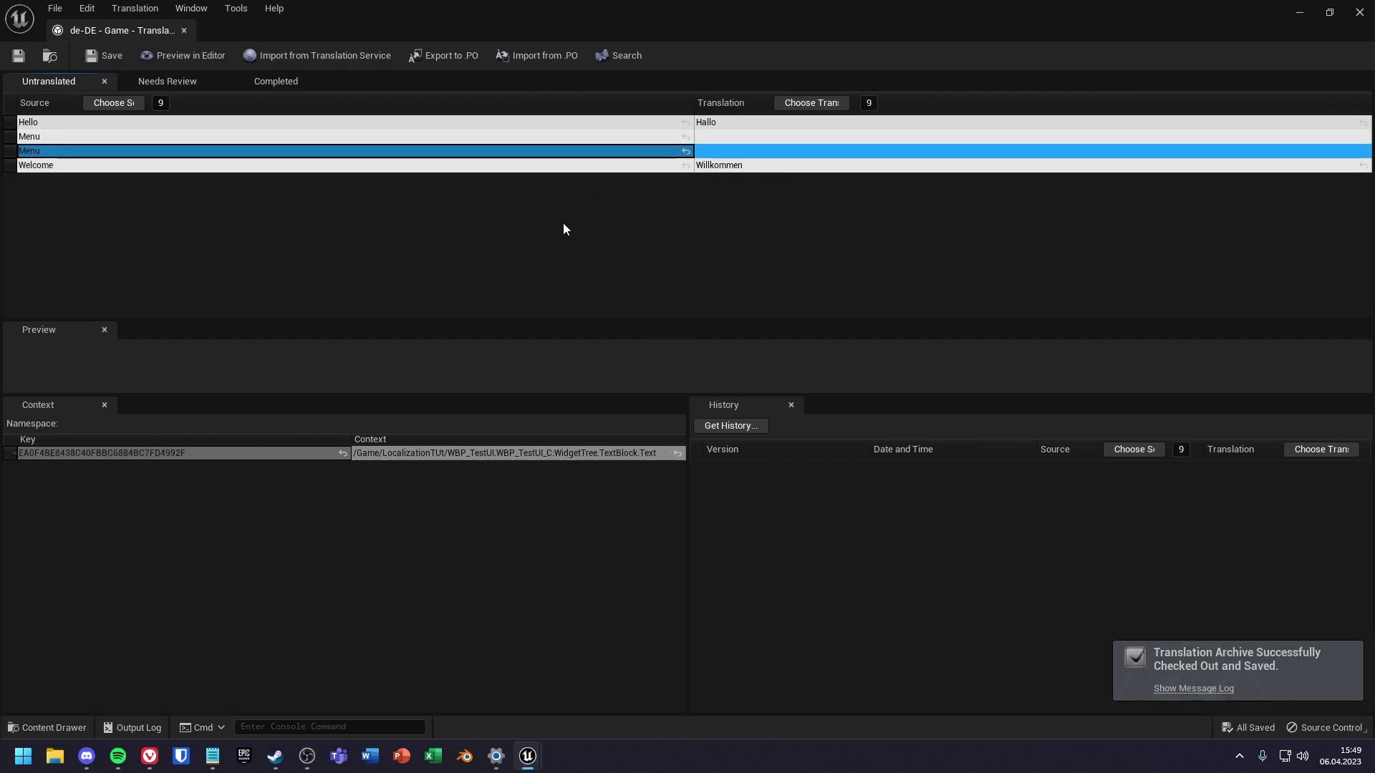
click(239, 152)
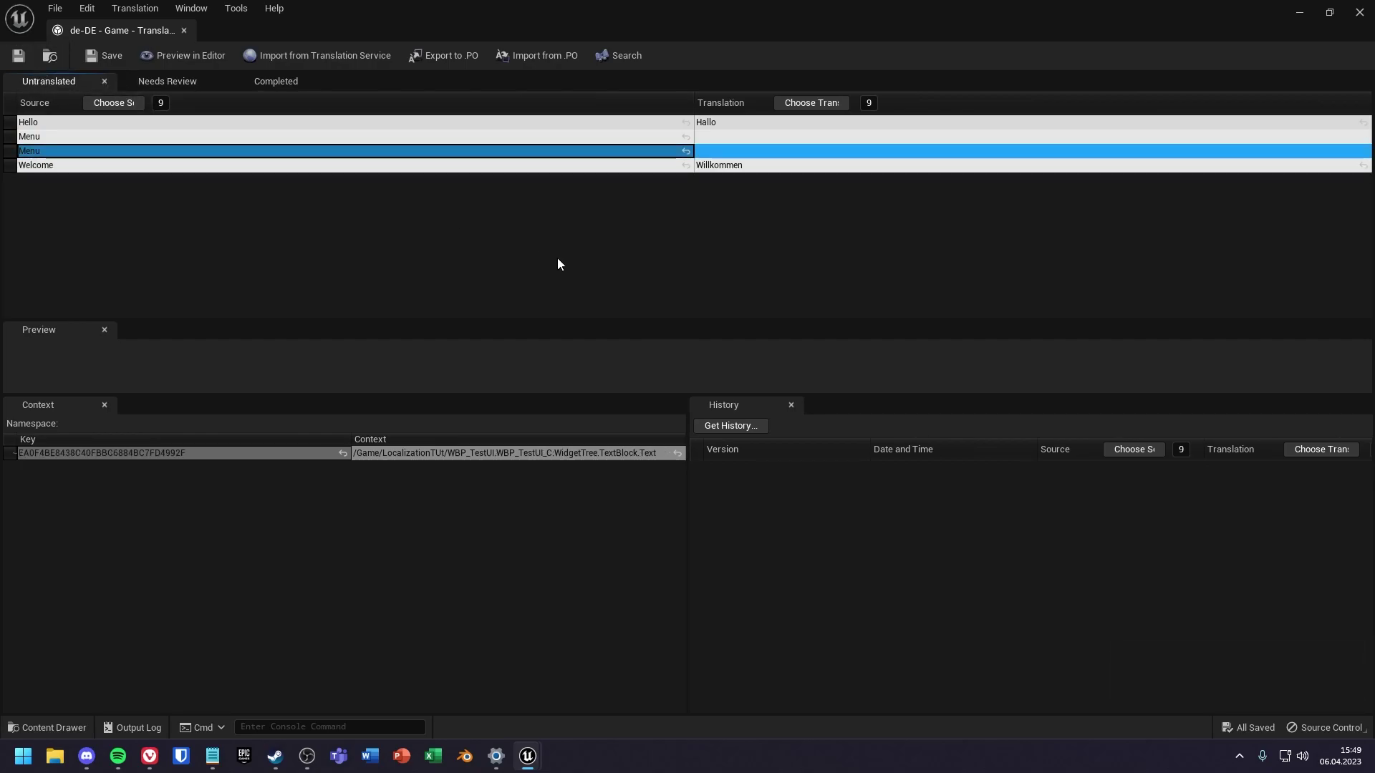
click(1300, 12)
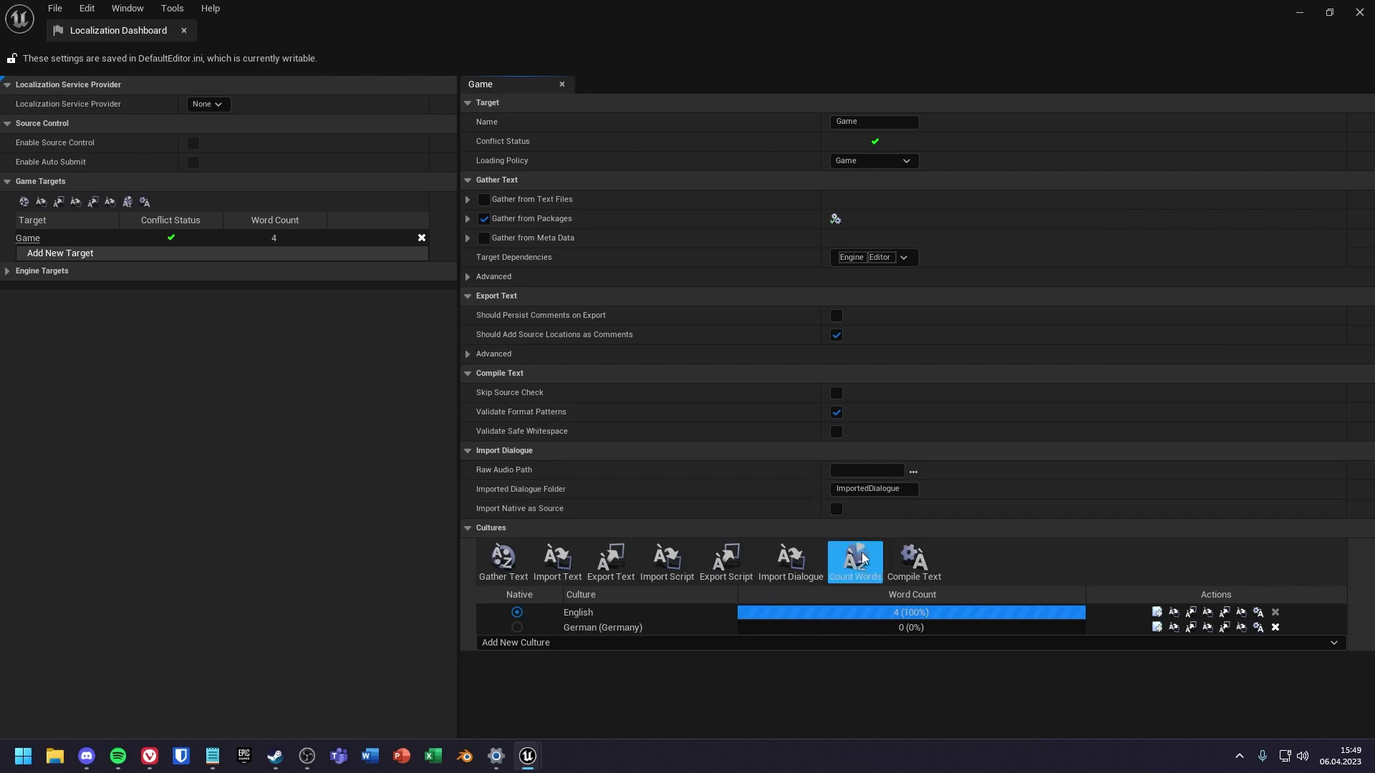
Count words, showing 2 of 4 German words translated, and compile the translations
click(857, 574)
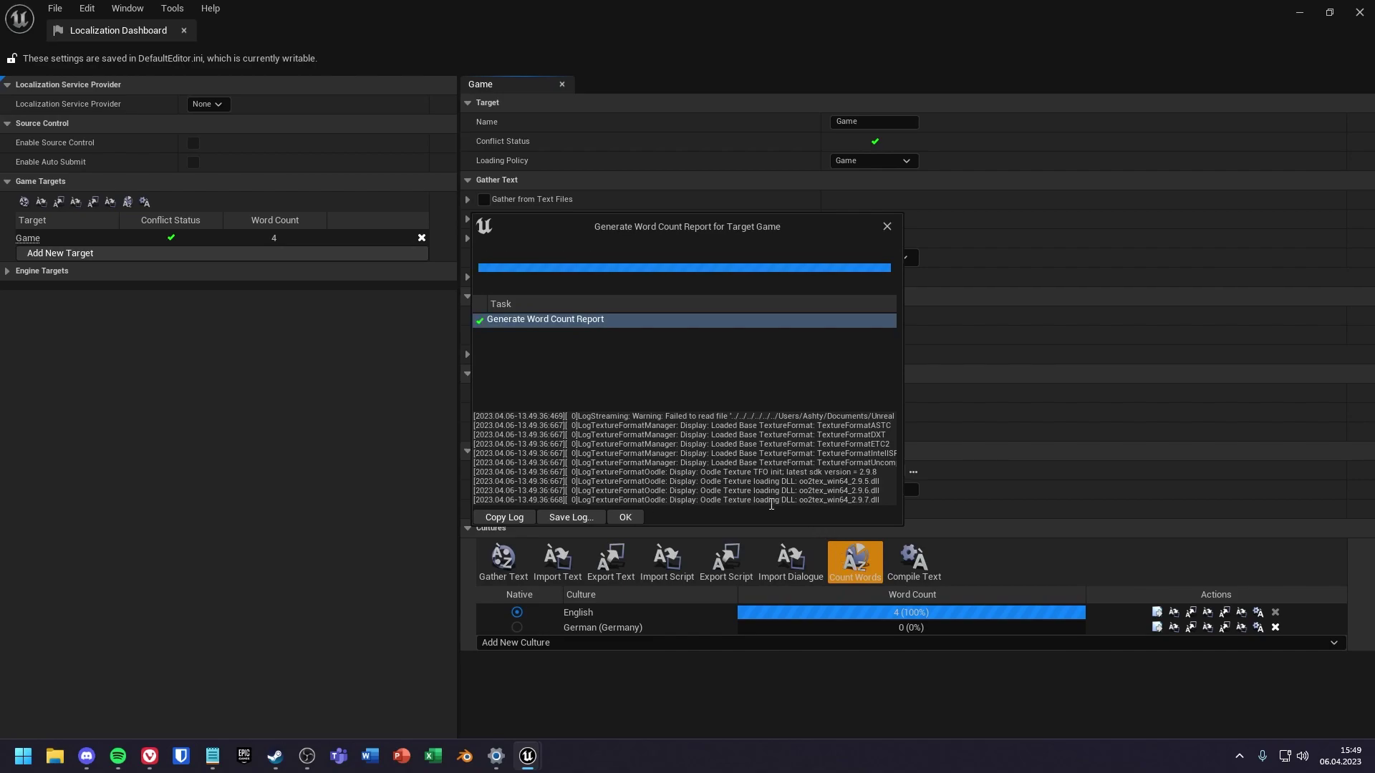
click(625, 517)
click(916, 565)
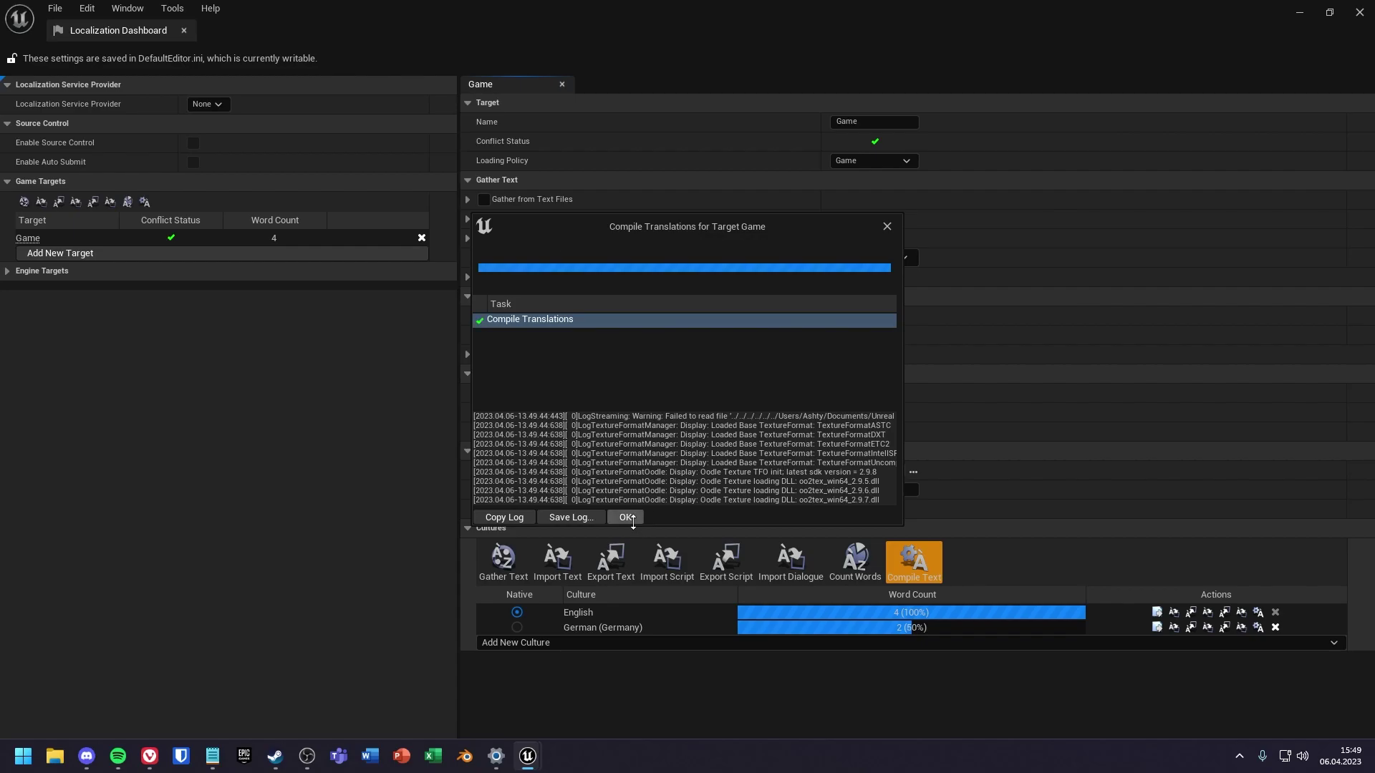
click(625, 517)
click(1301, 14)
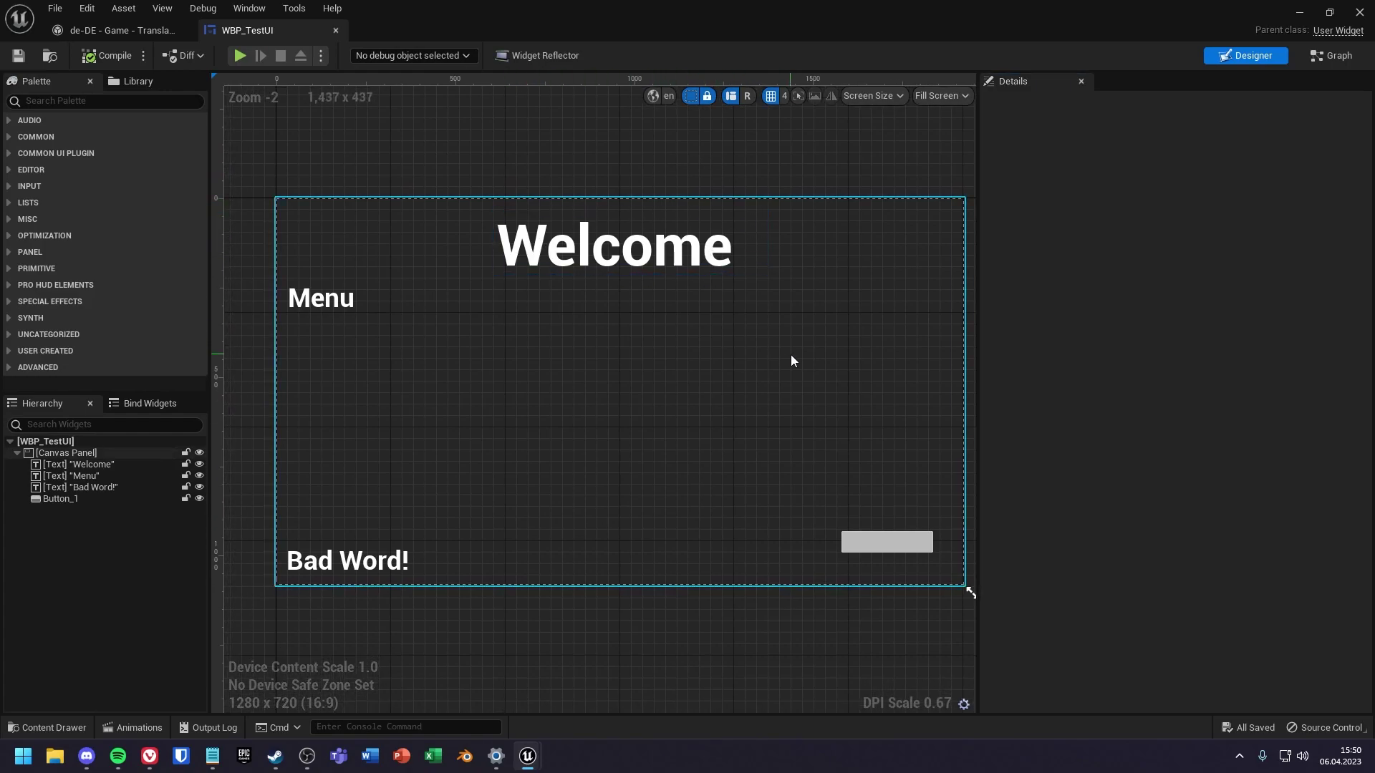
Preview WBP_TestUI in German (Germany), then switch the preview back to English
click(662, 98)
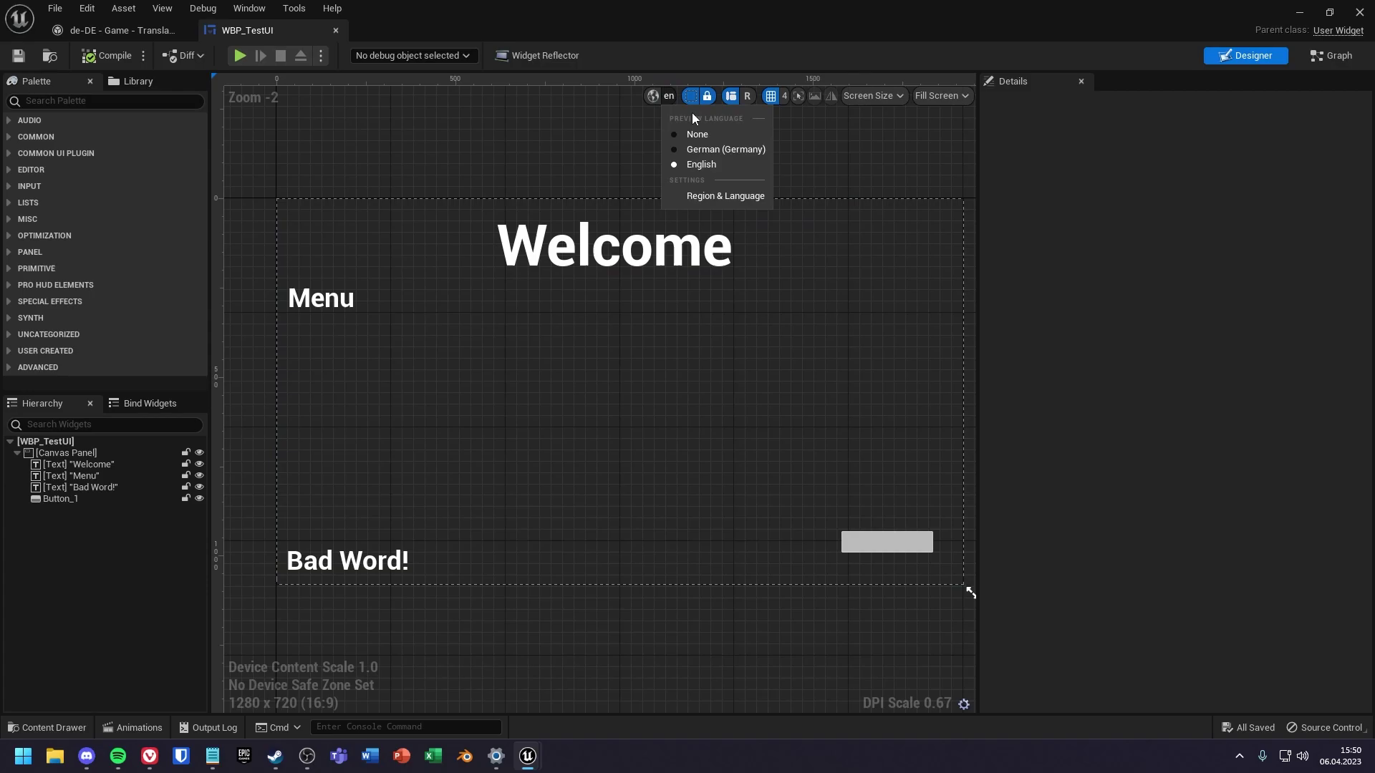
click(698, 150)
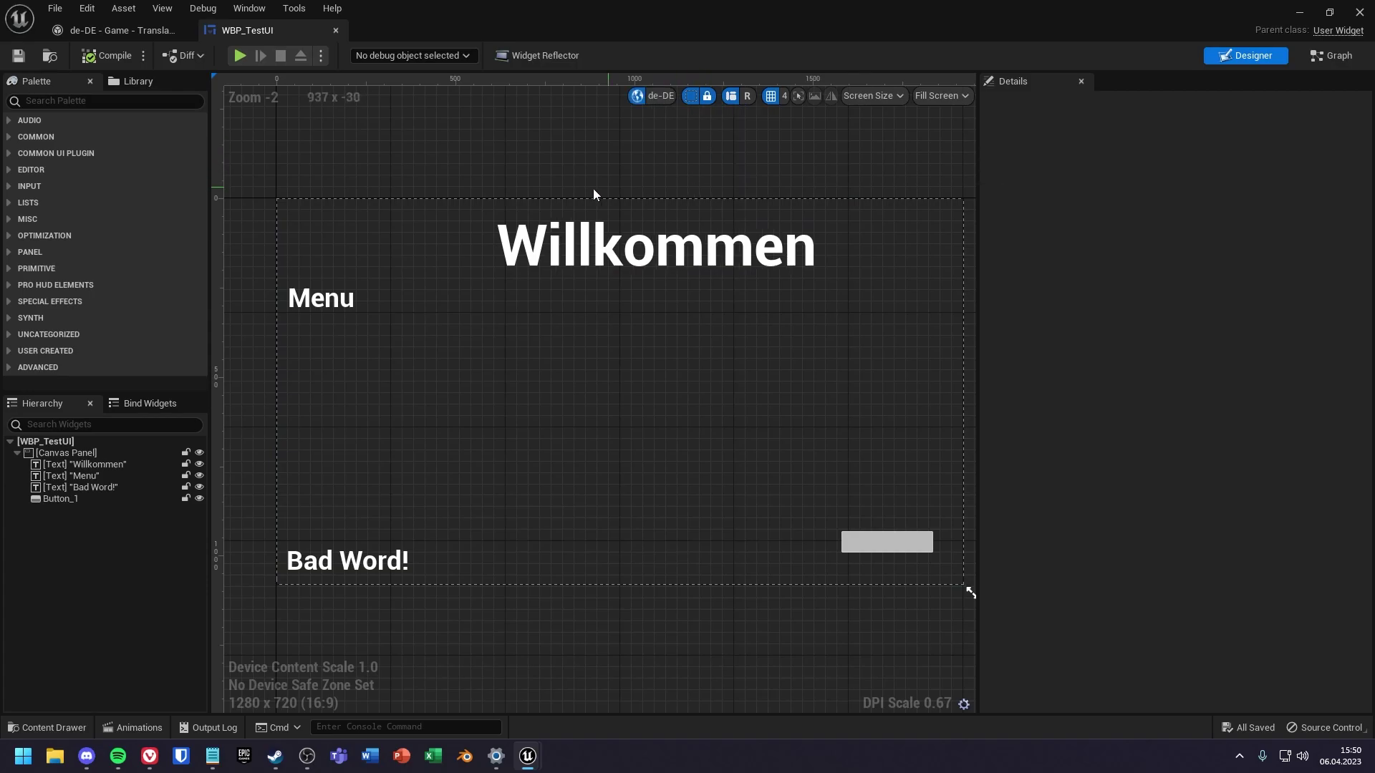
click(659, 96)
click(686, 167)
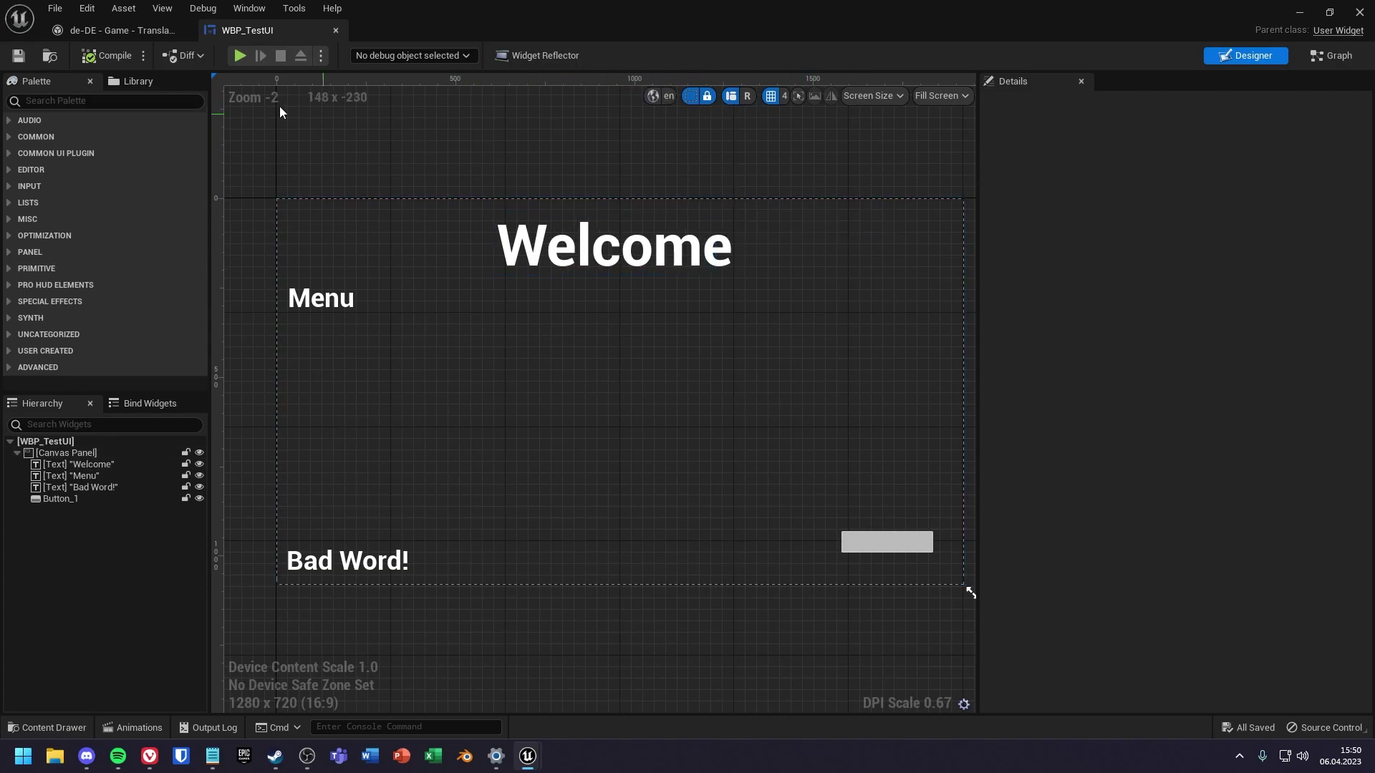
Run a quick Play In Editor session, stop it, and open BP_TestActor2
click(336, 30)
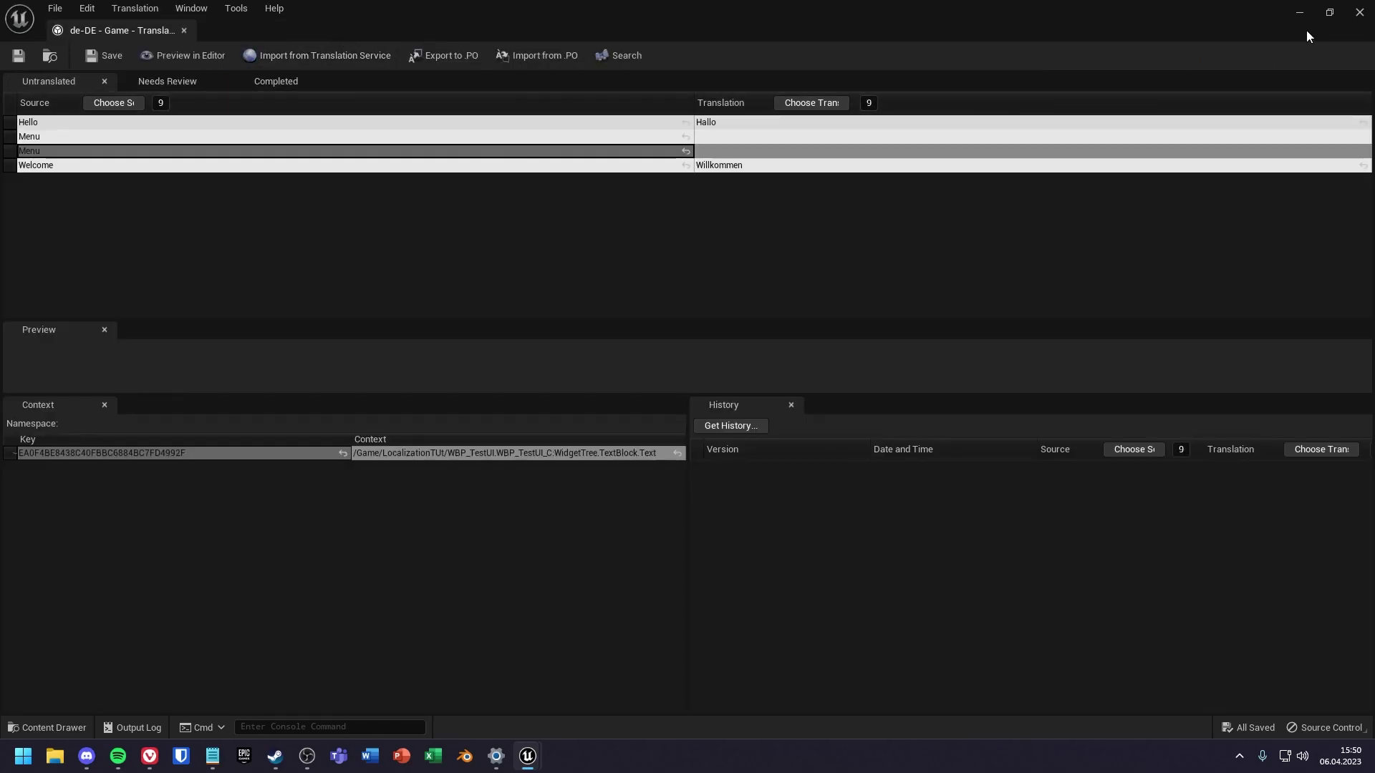
click(1296, 16)
click(317, 58)
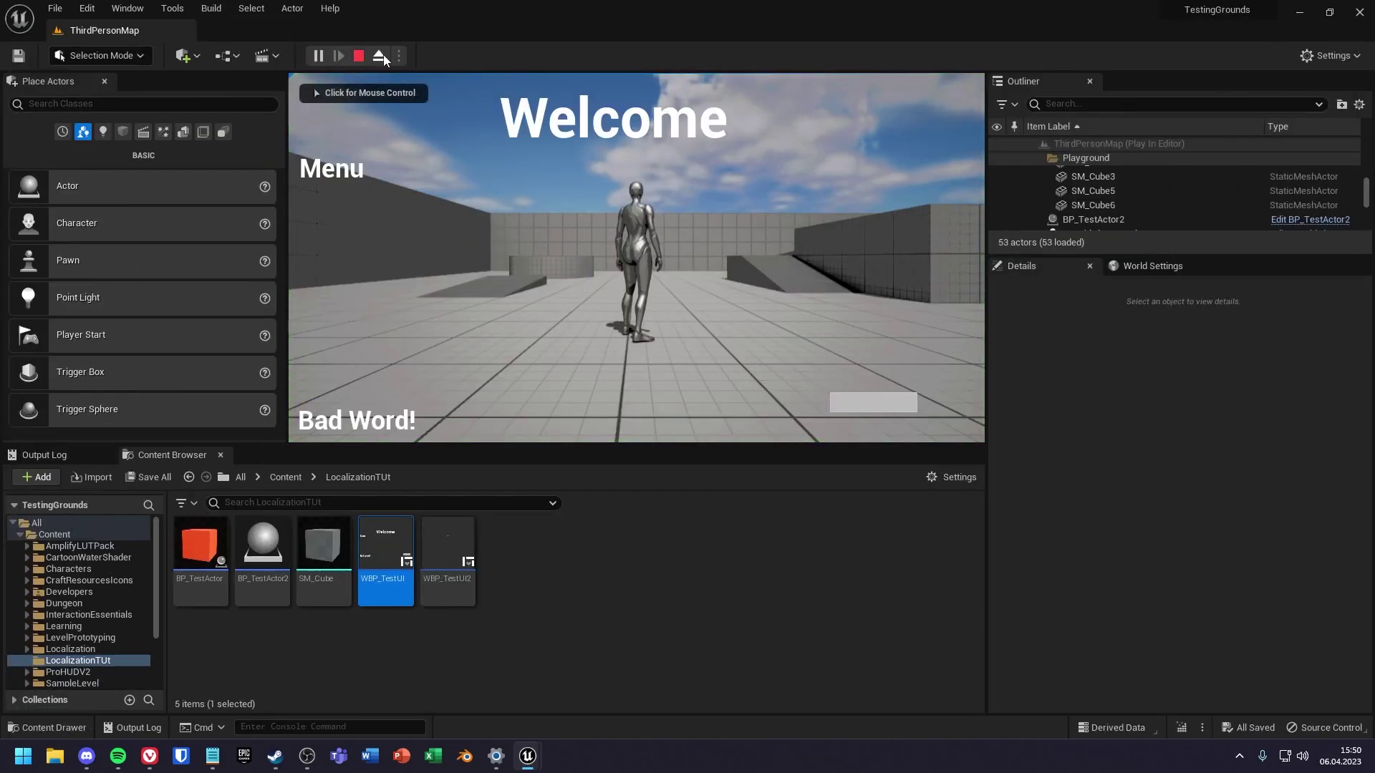
click(359, 56)
click(702, 573)
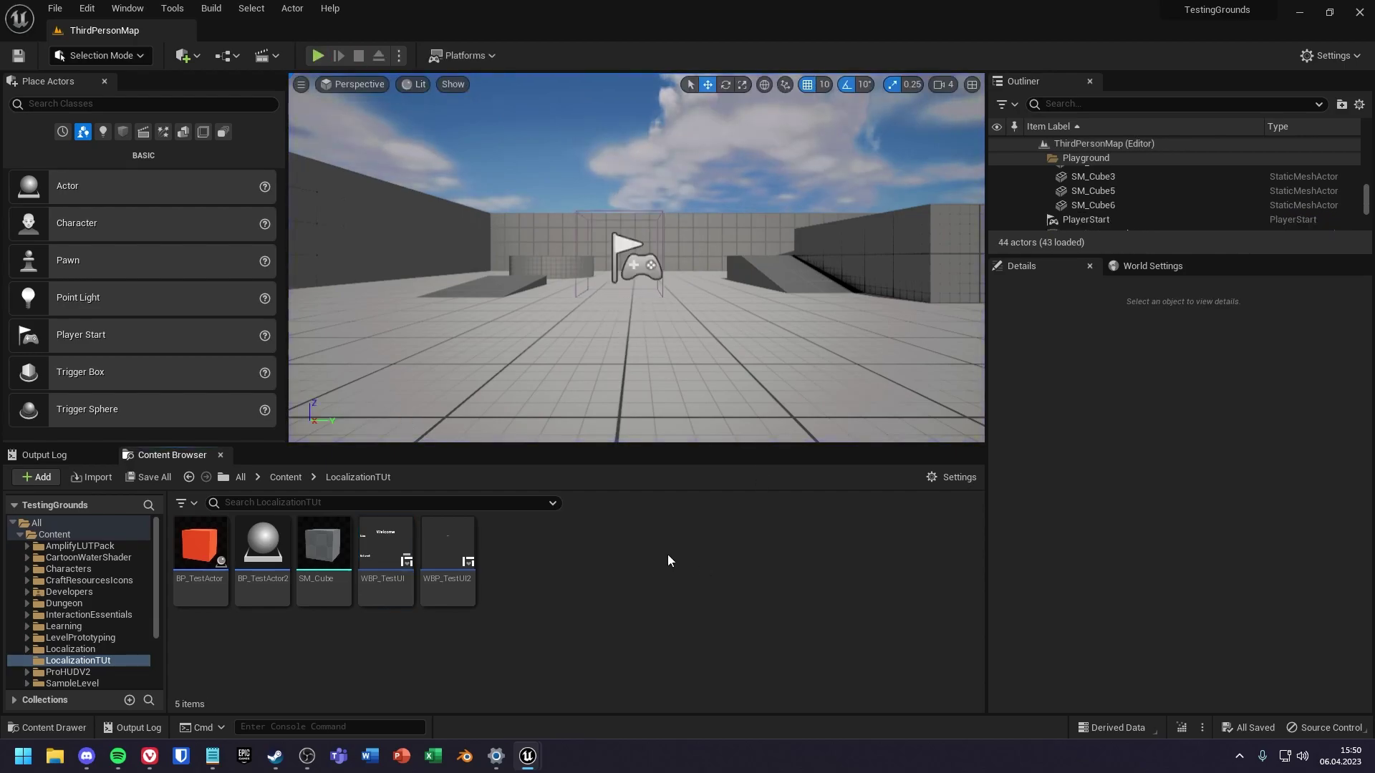
double_click(262, 544)
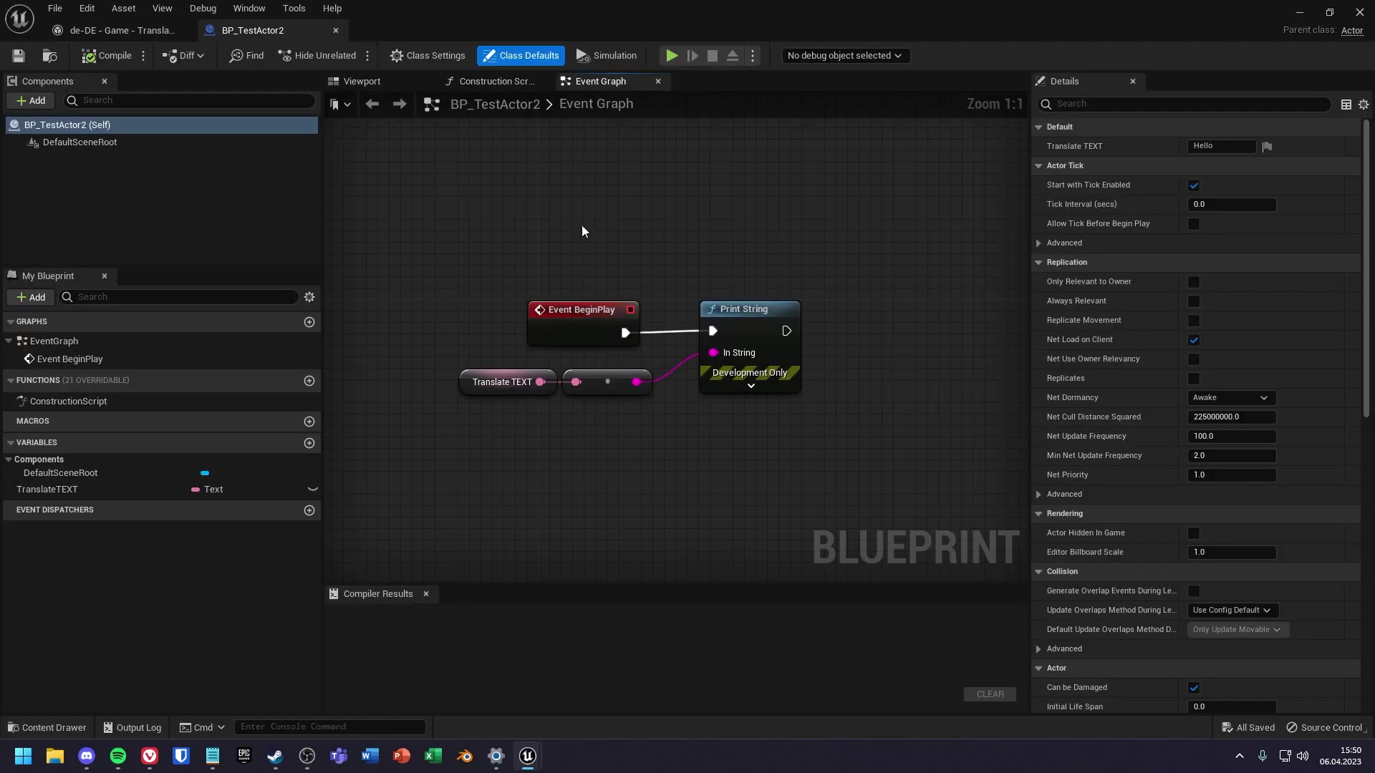
Set Preview Game Language to German (Germany) in Editor Preferences
click(1301, 13)
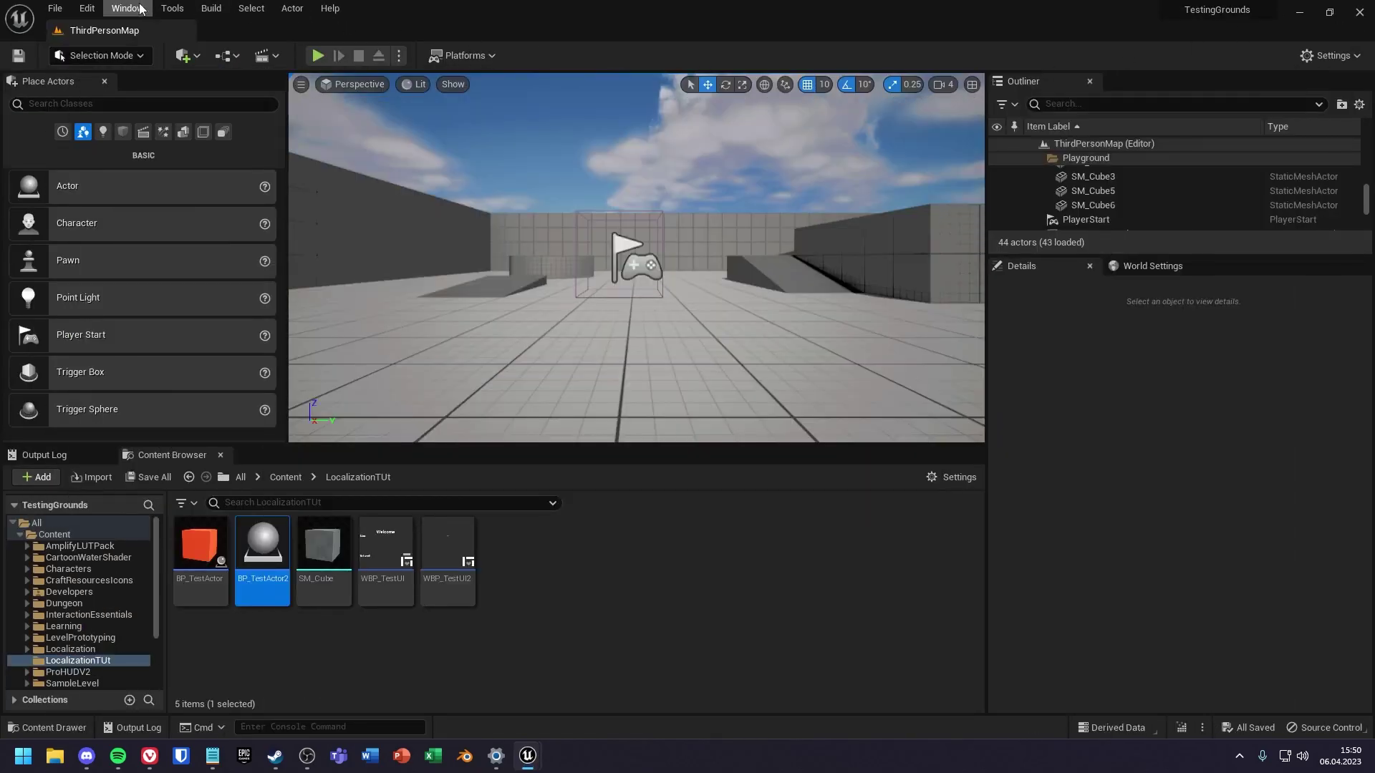
click(97, 8)
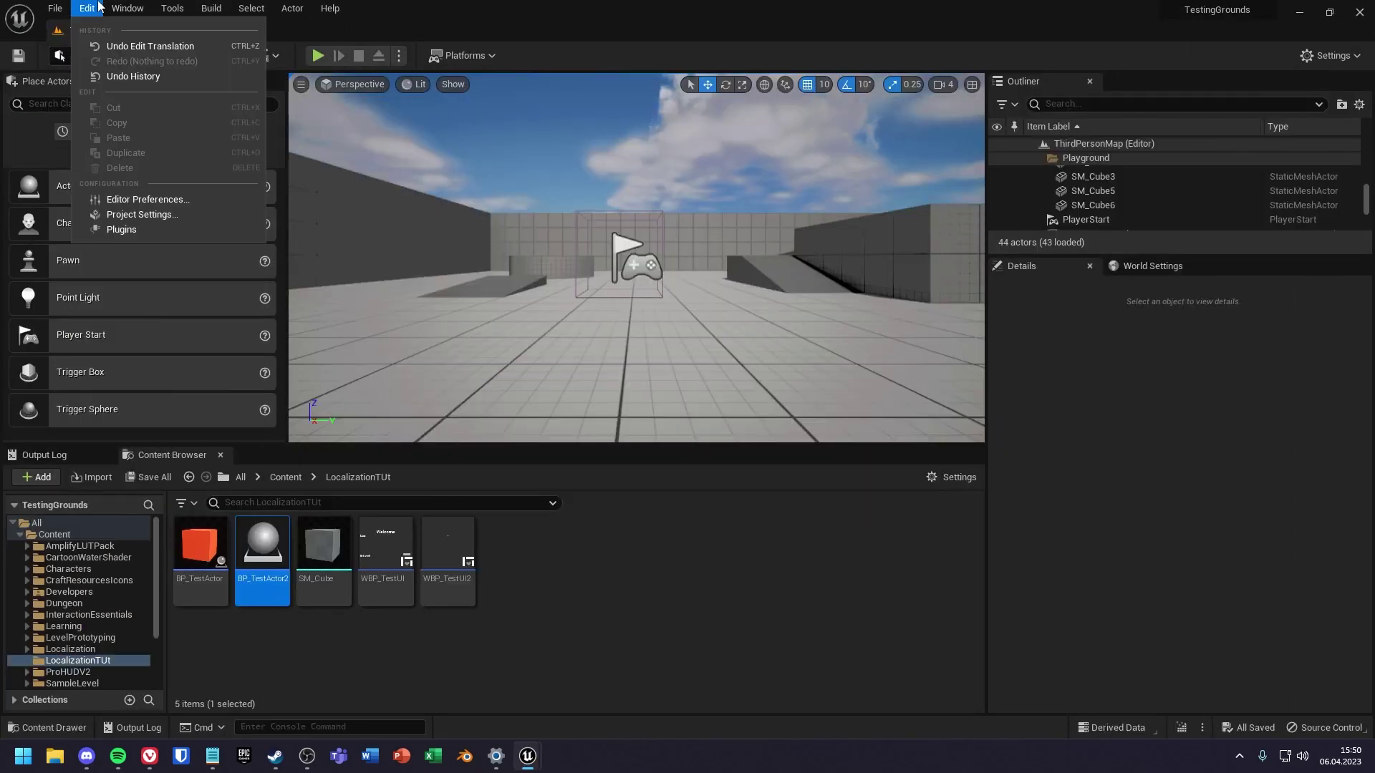
click(148, 200)
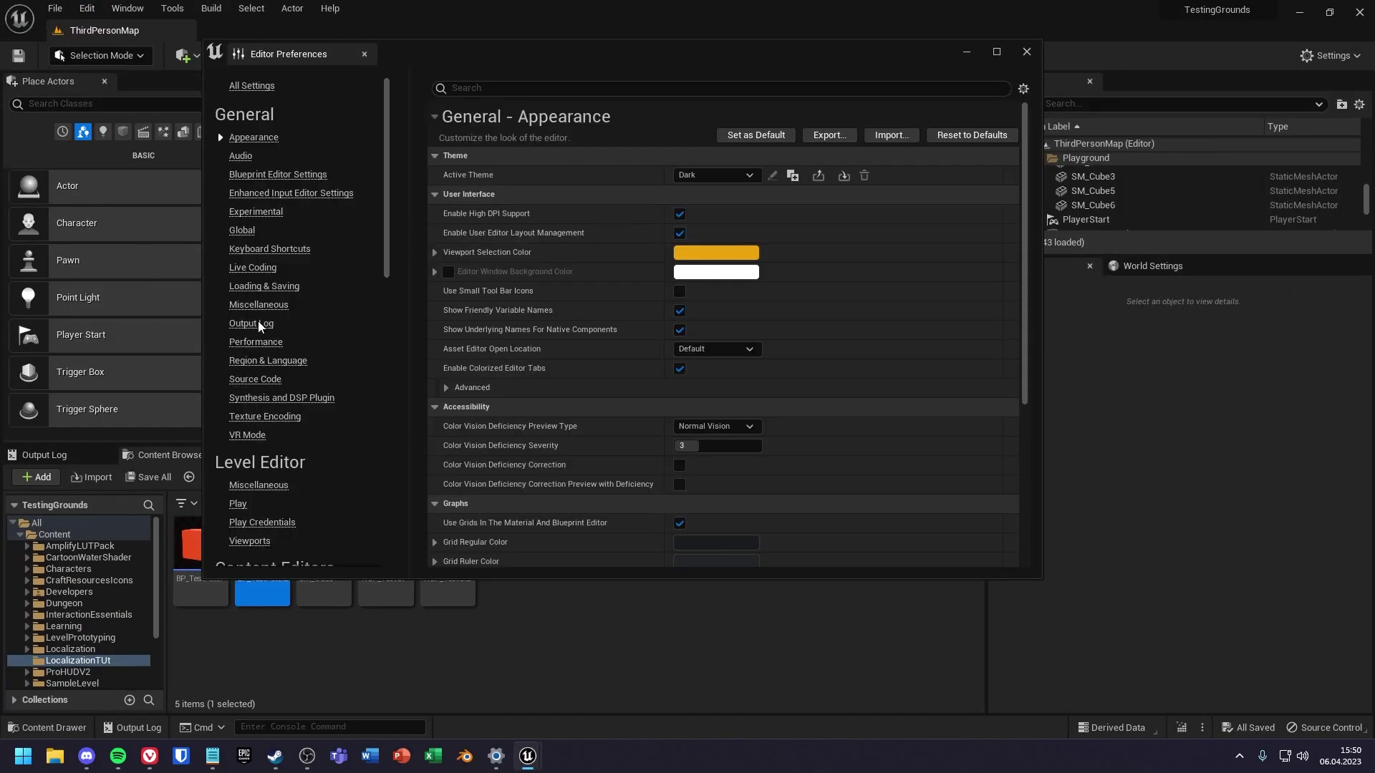
click(268, 361)
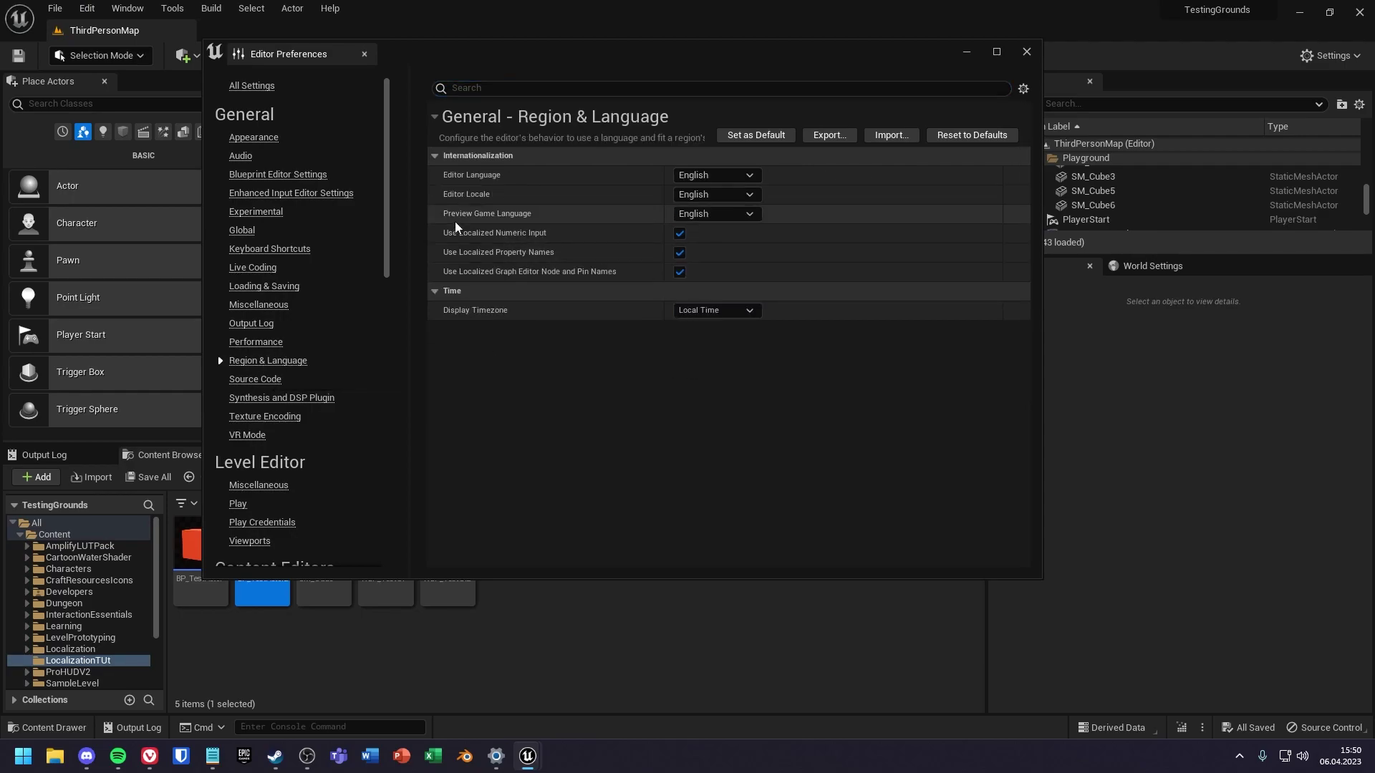
click(738, 214)
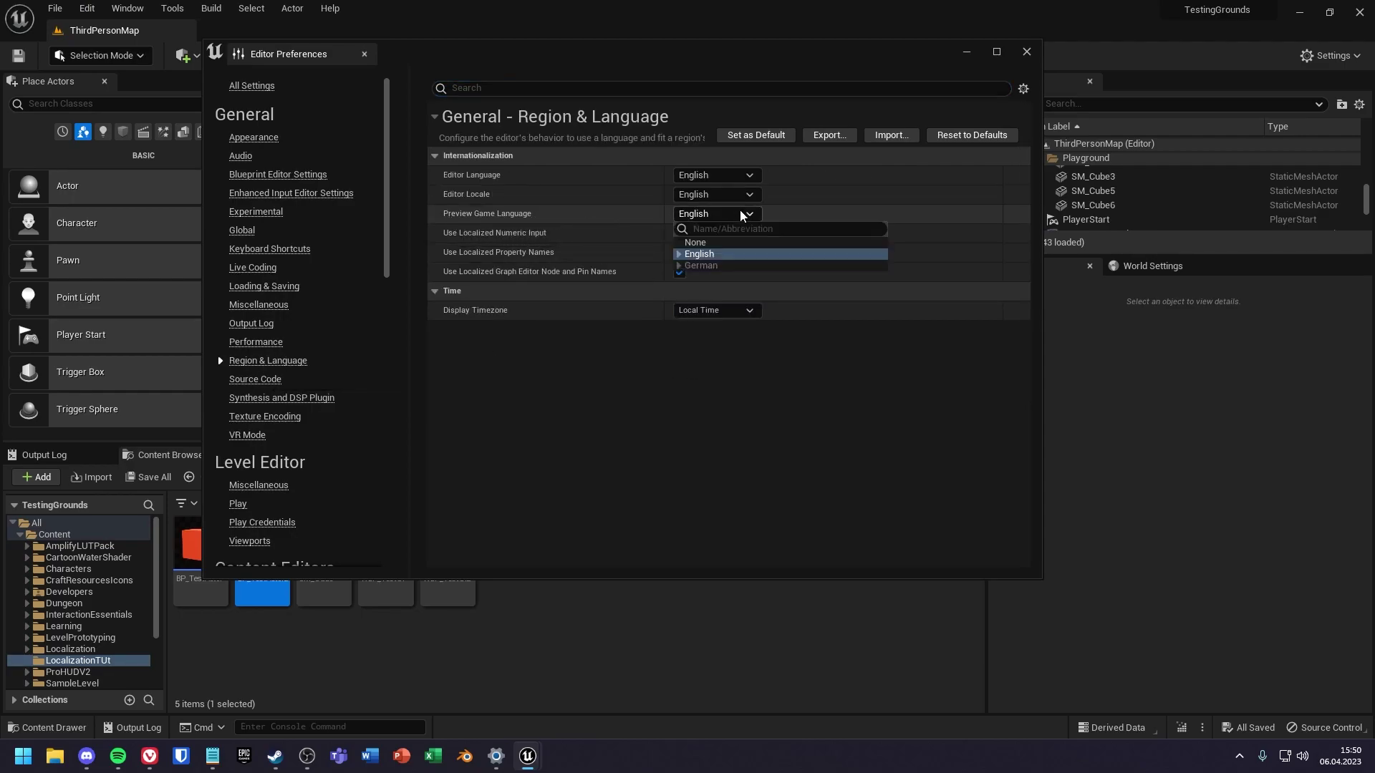
click(679, 266)
click(715, 280)
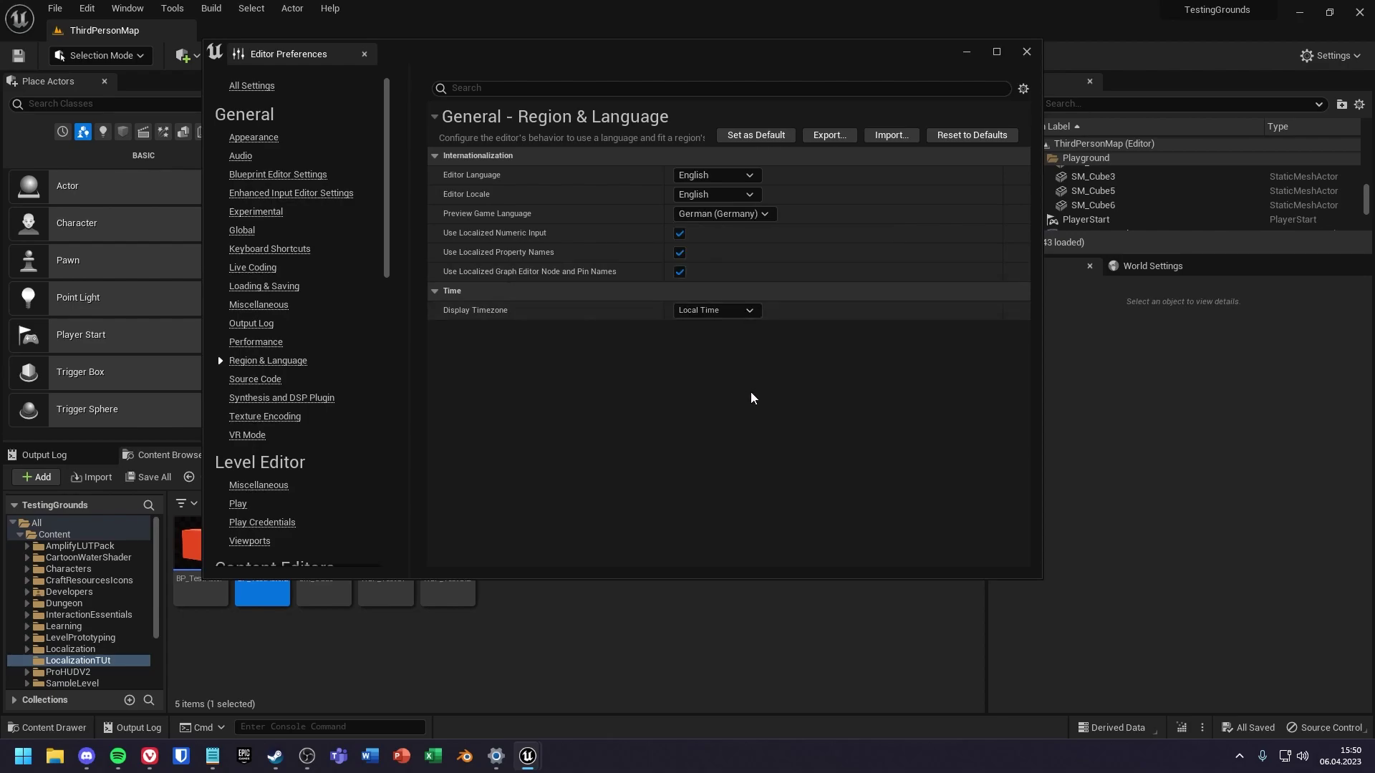
click(1026, 52)
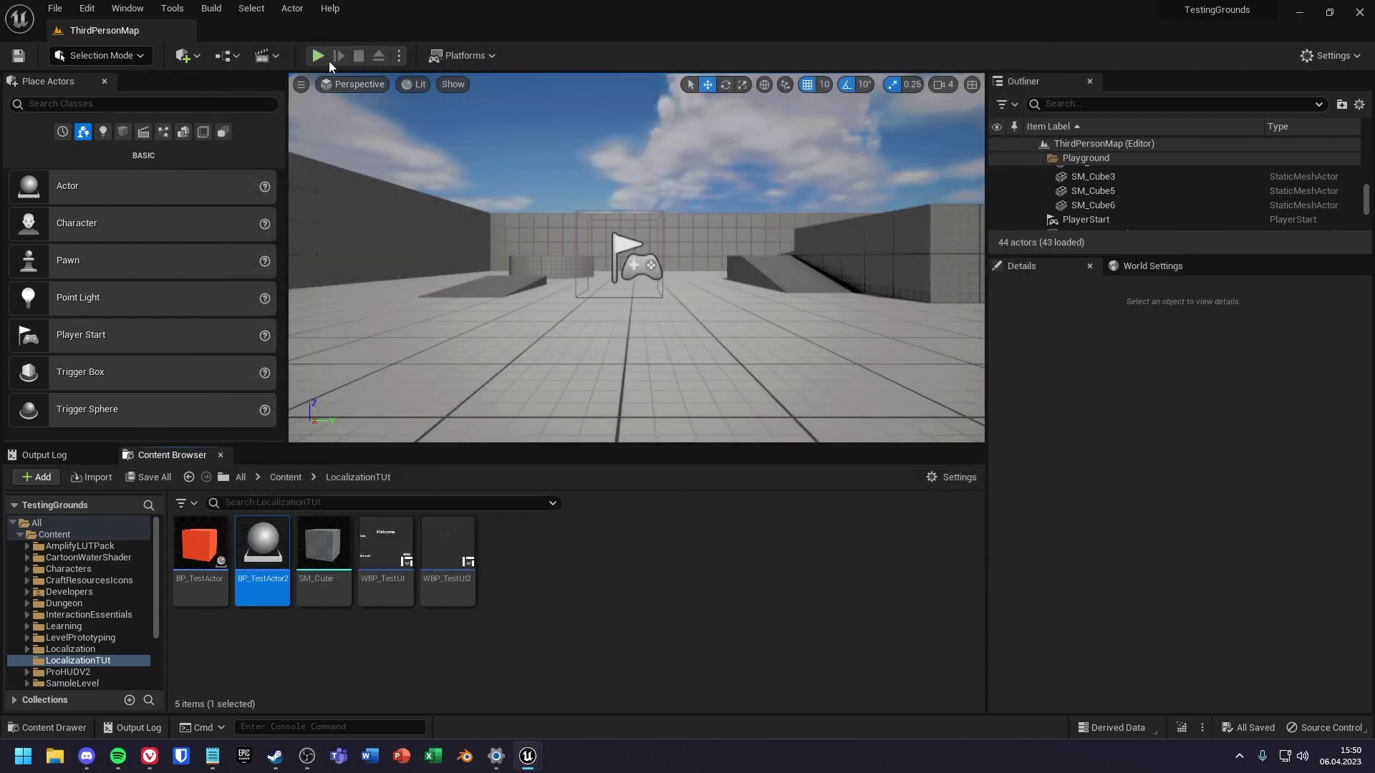
Play the level showing Willkommen, stop, then change the preview game language again
click(317, 55)
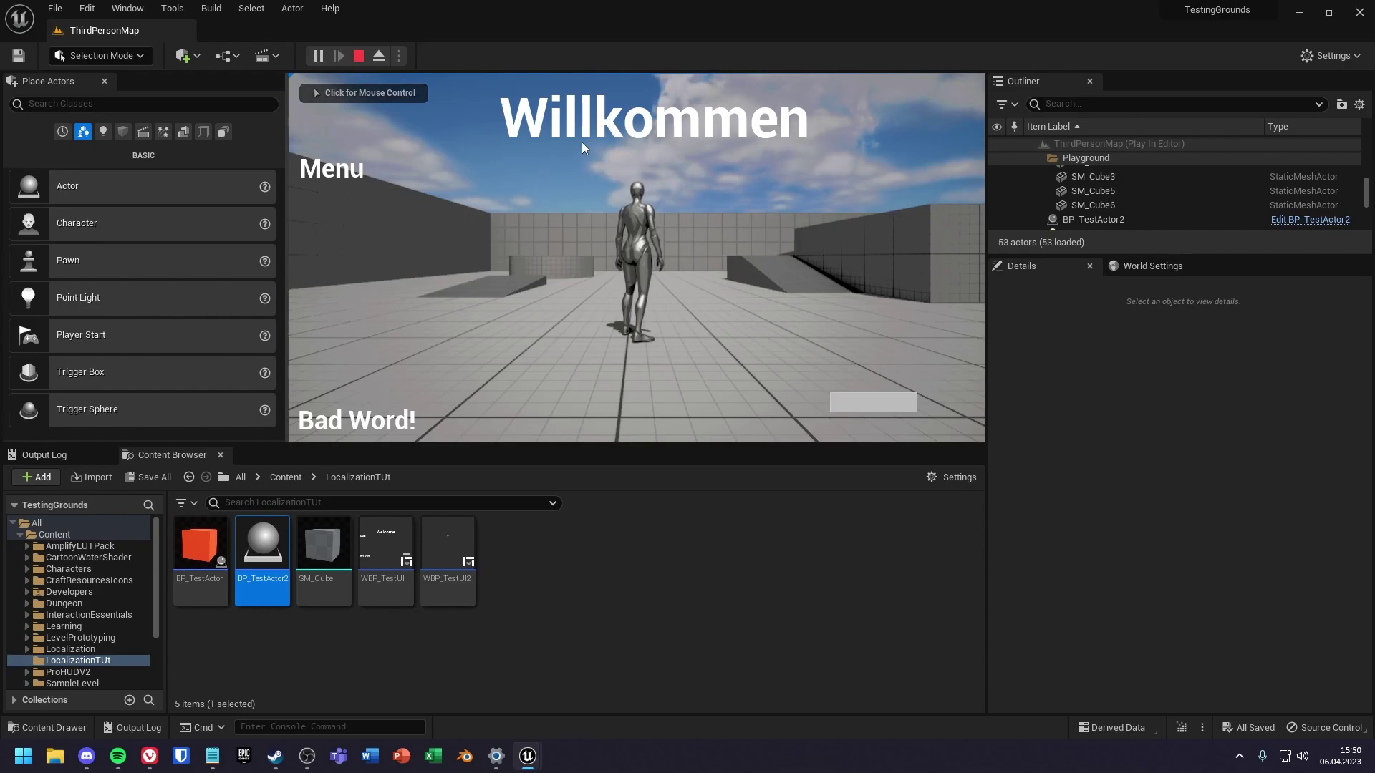
click(359, 56)
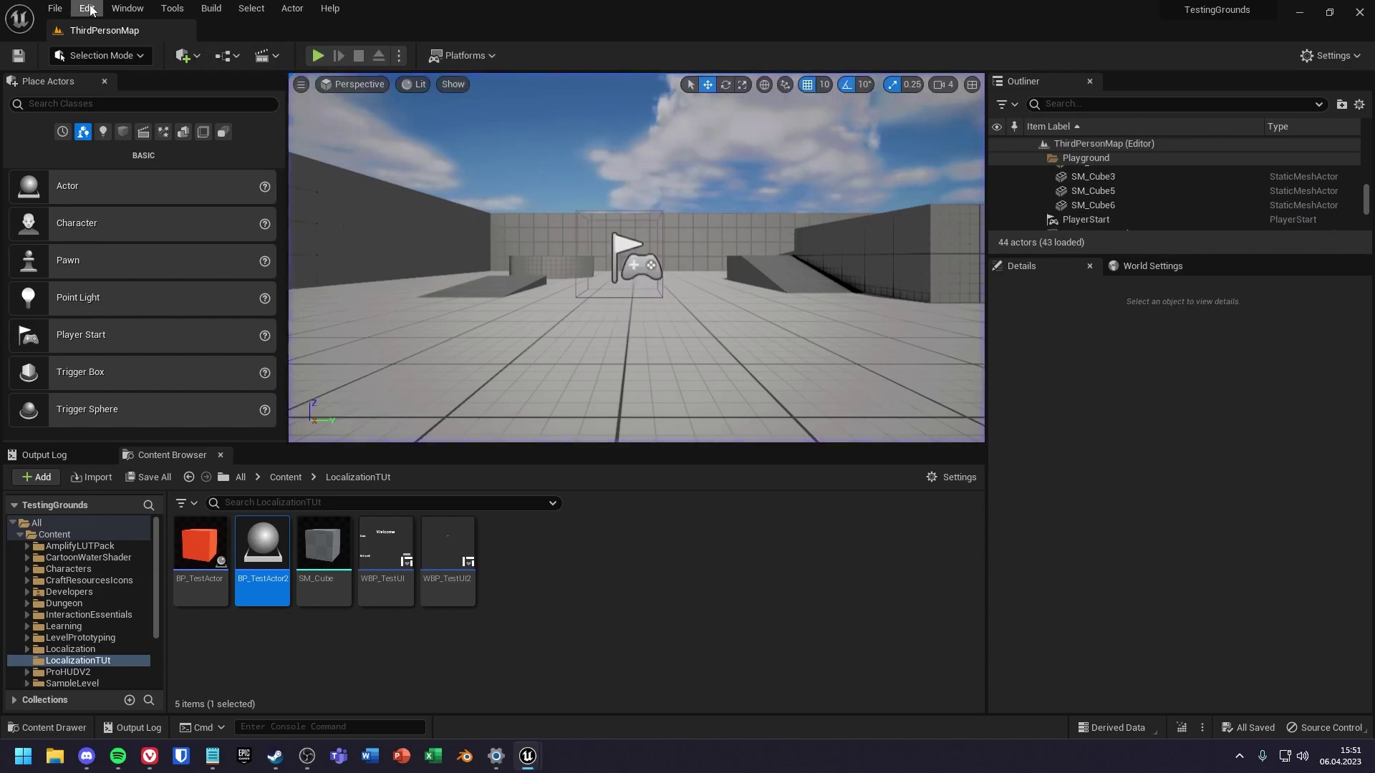
click(87, 7)
click(140, 198)
click(276, 359)
click(737, 211)
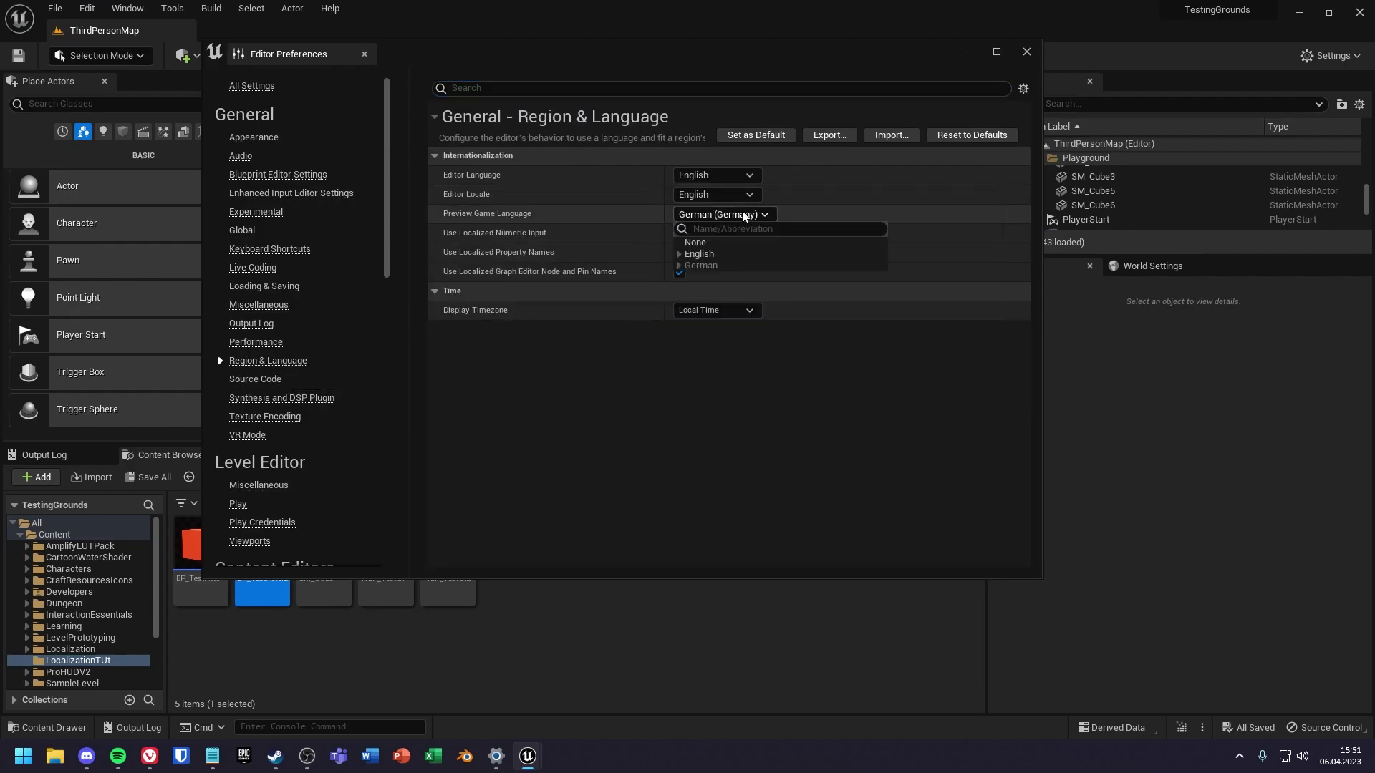
click(705, 236)
click(1031, 52)
click(55, 8)
click(619, 567)
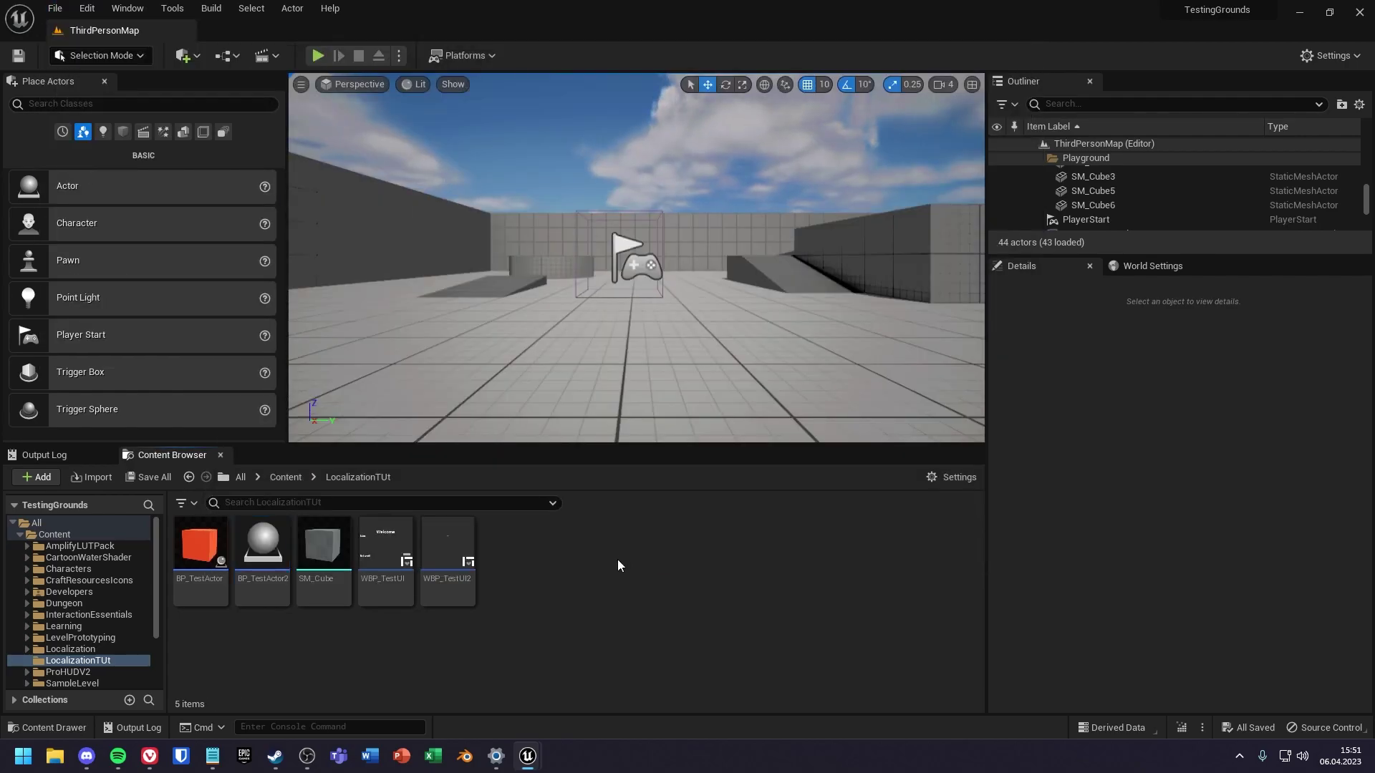
Create a new String Table asset in LocalizationTUt, name it, and save all
right_click(618, 555)
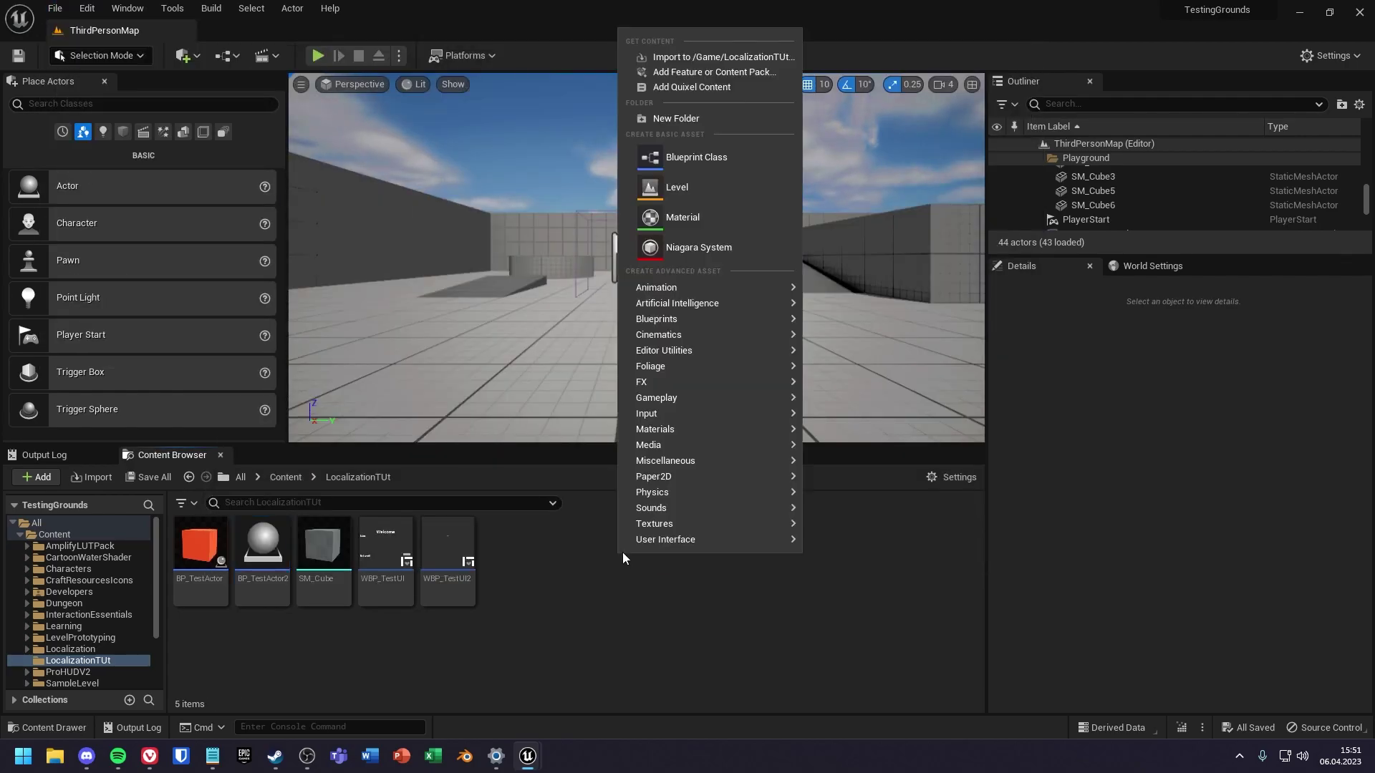
mouse_move(751, 460)
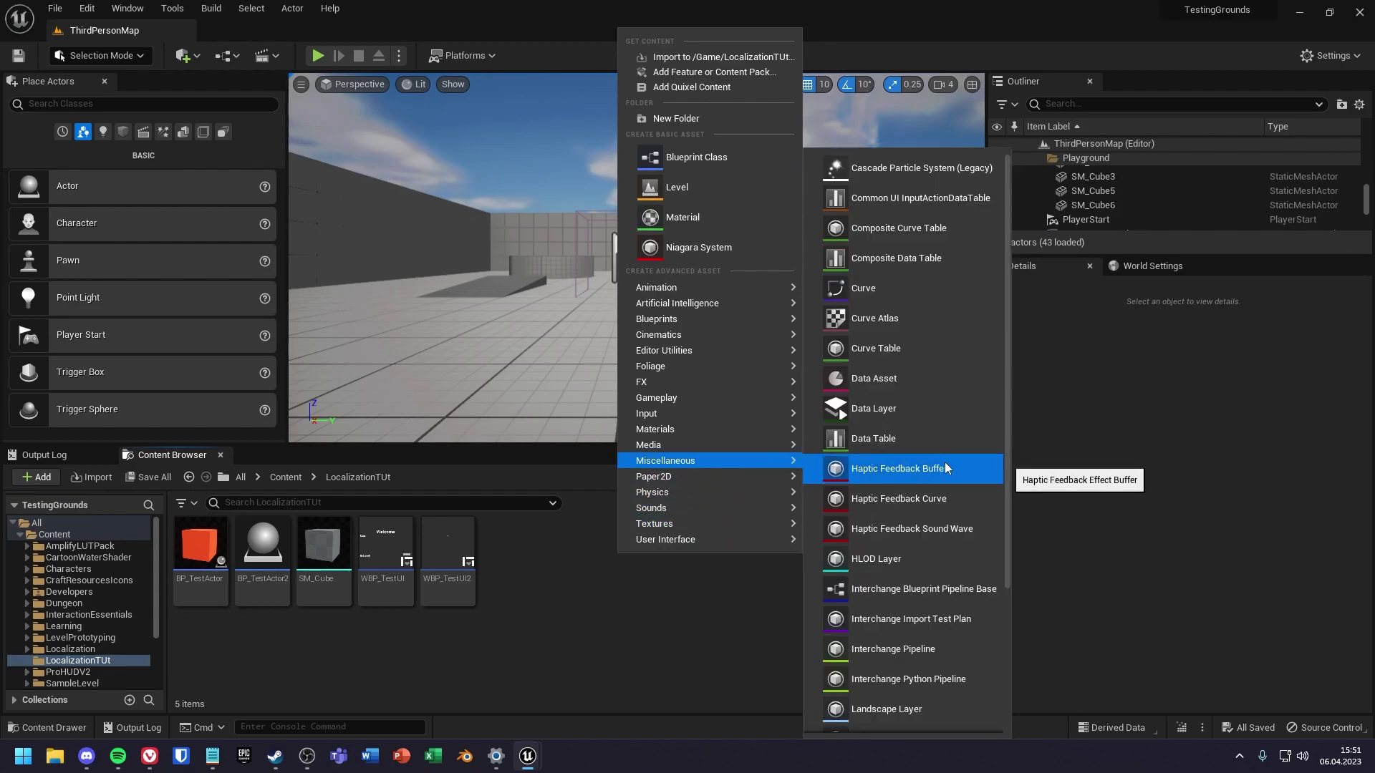
scroll(927, 469, down, 3)
click(859, 655)
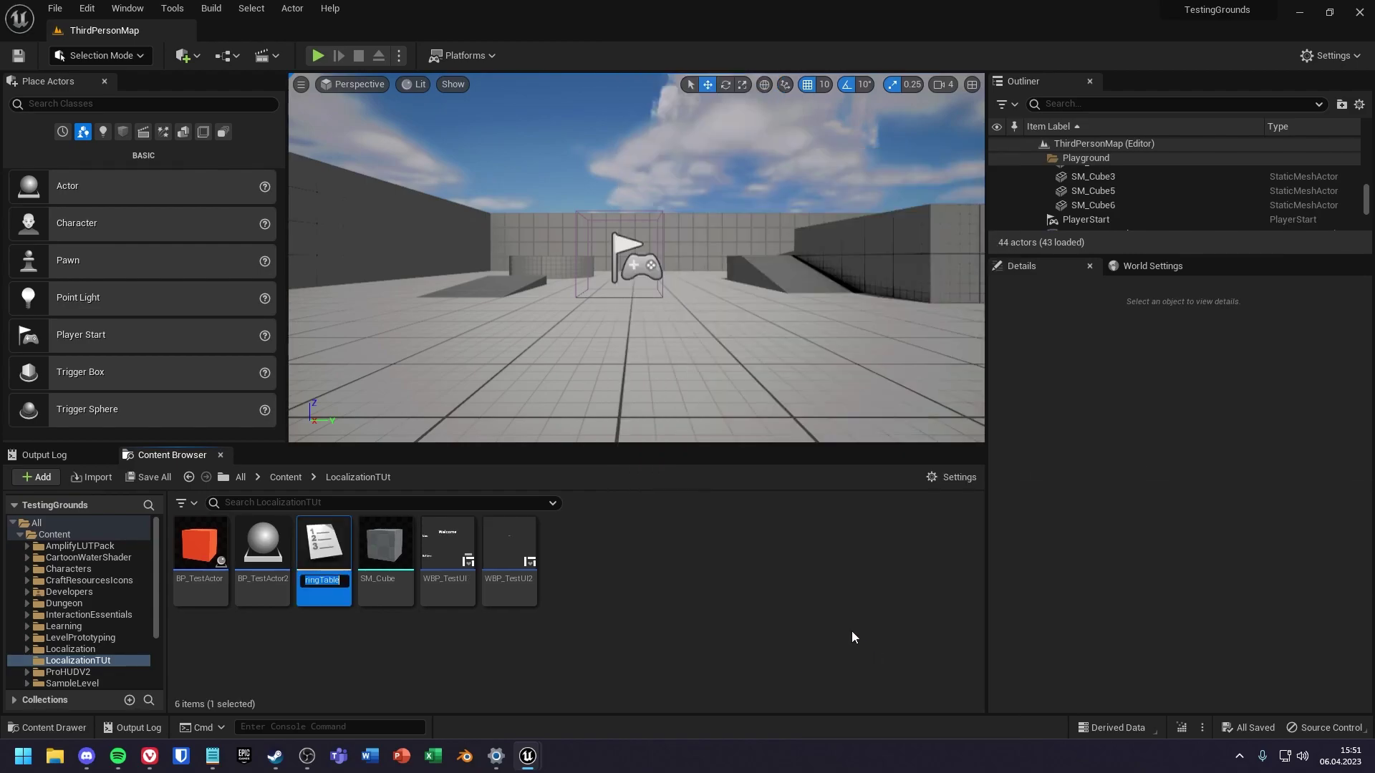
text(LocalizationWords)
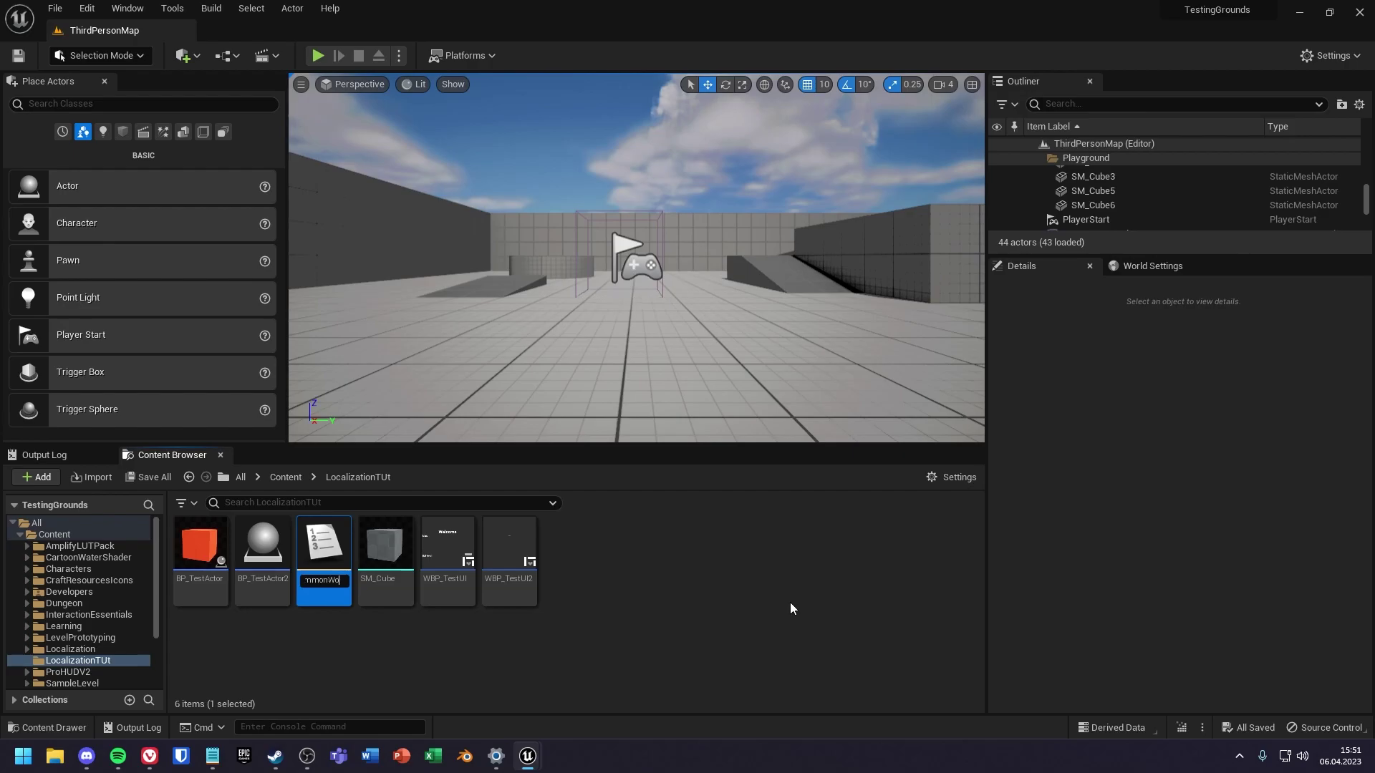
key(Return)
click(773, 600)
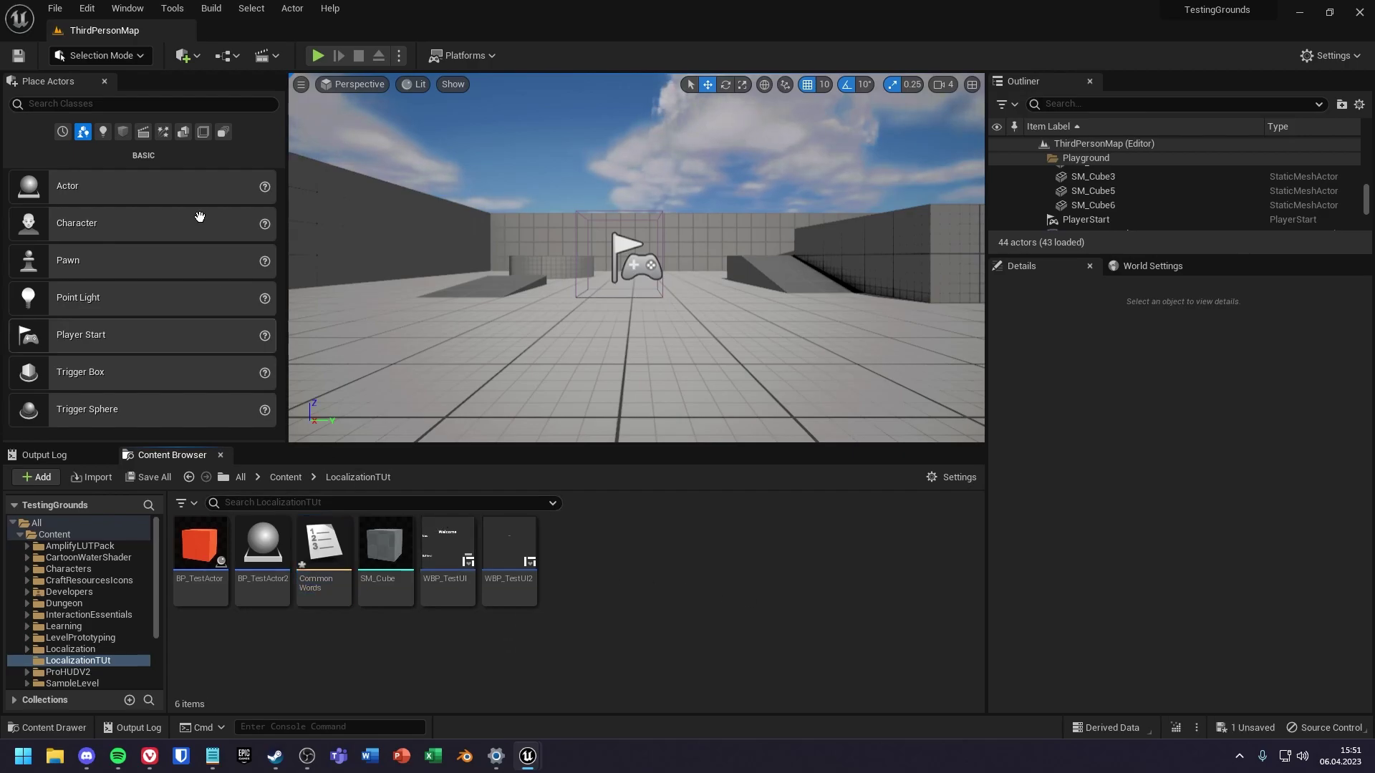
click(56, 8)
click(91, 169)
Add key Menu with source string Menu to CommonWords and save it
double_click(324, 551)
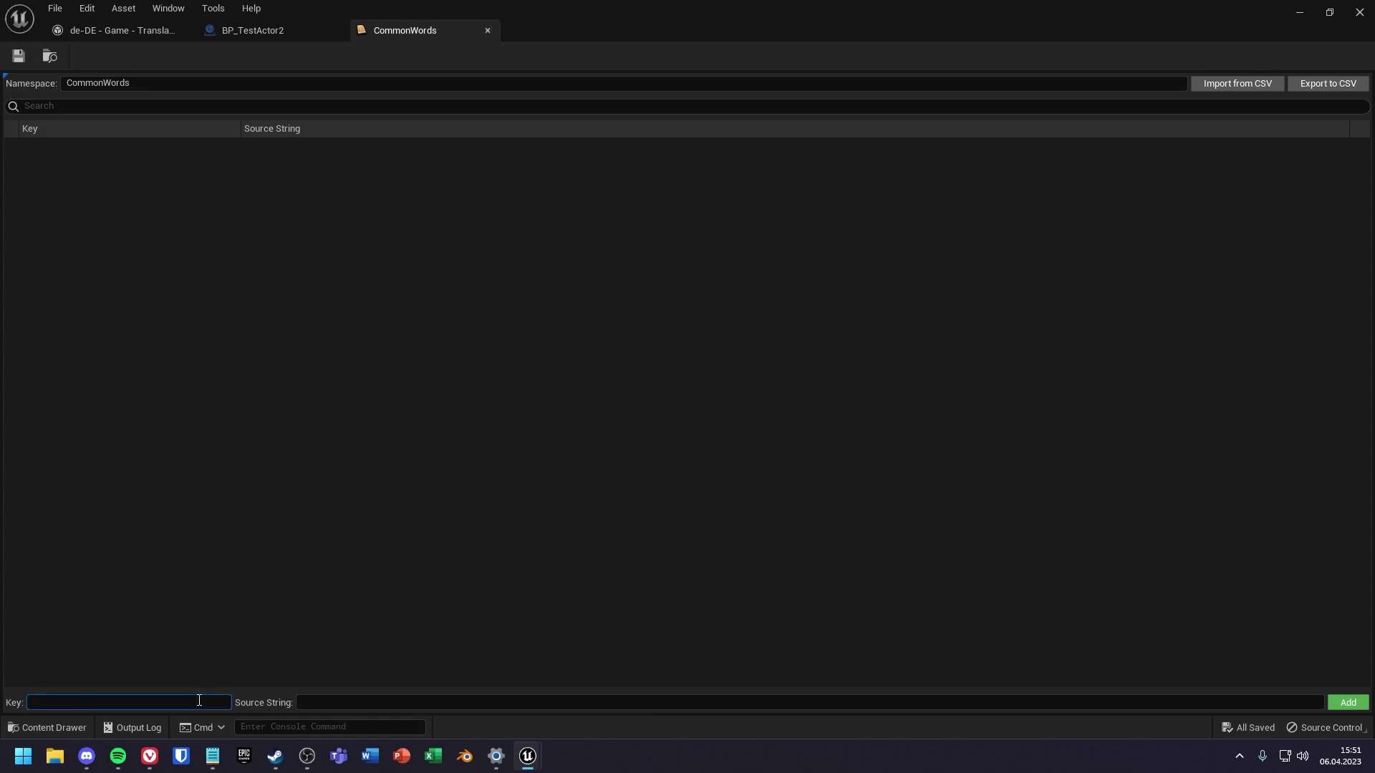
click(358, 705)
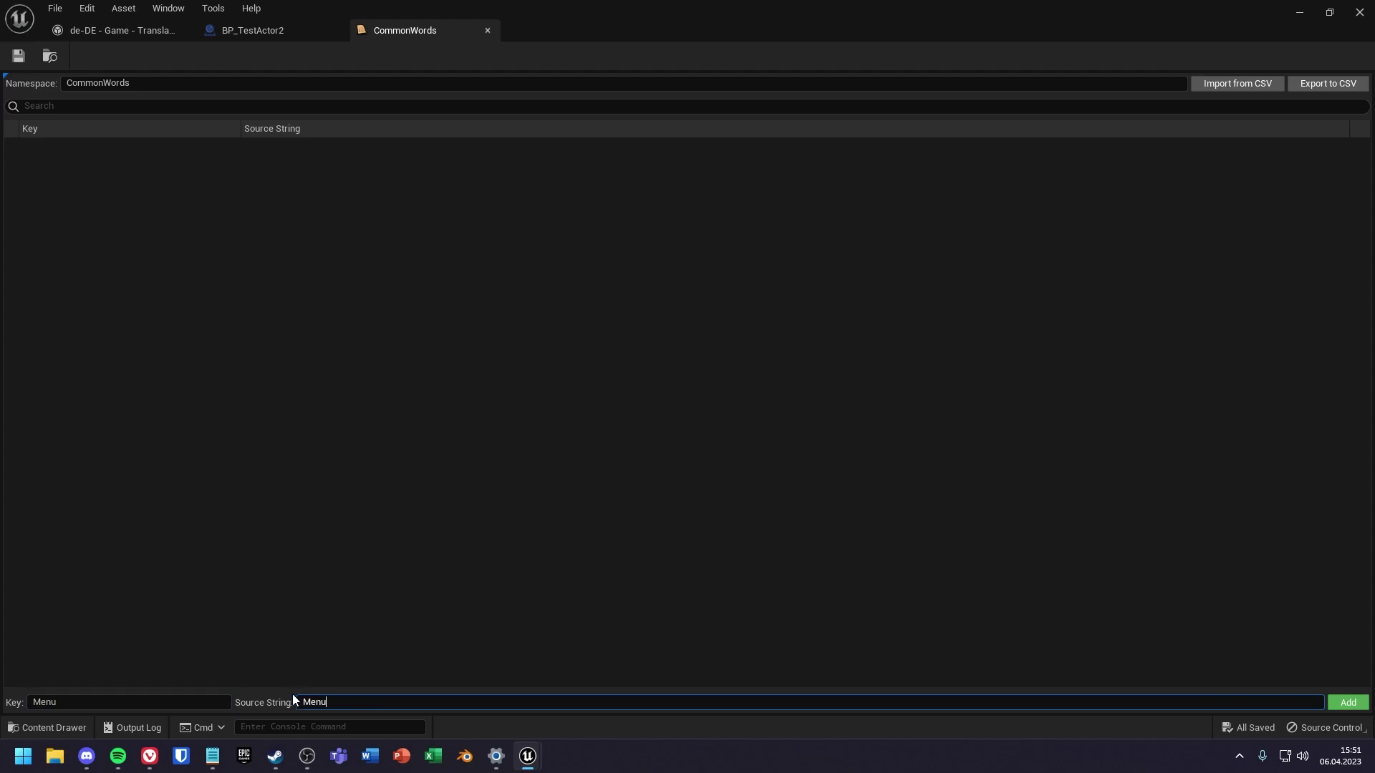
key(Return)
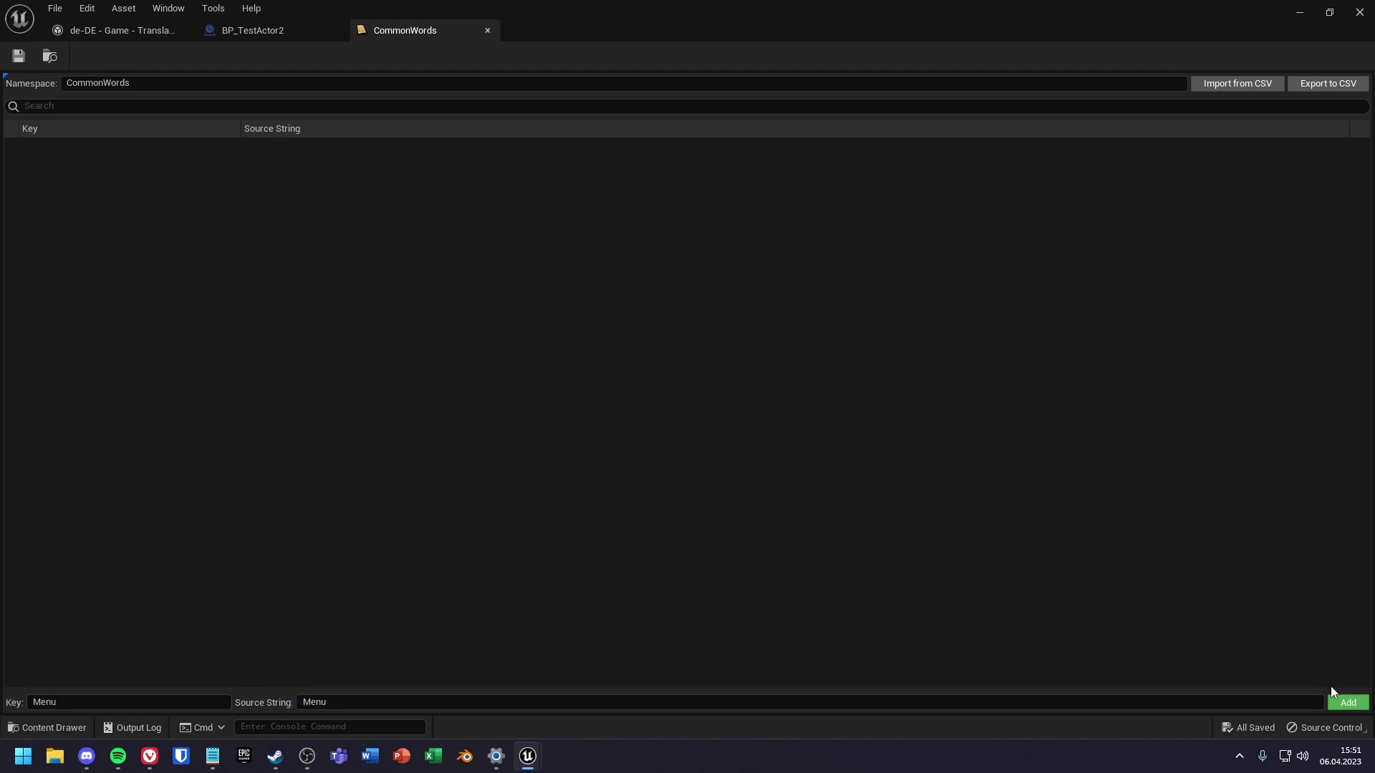
click(1344, 702)
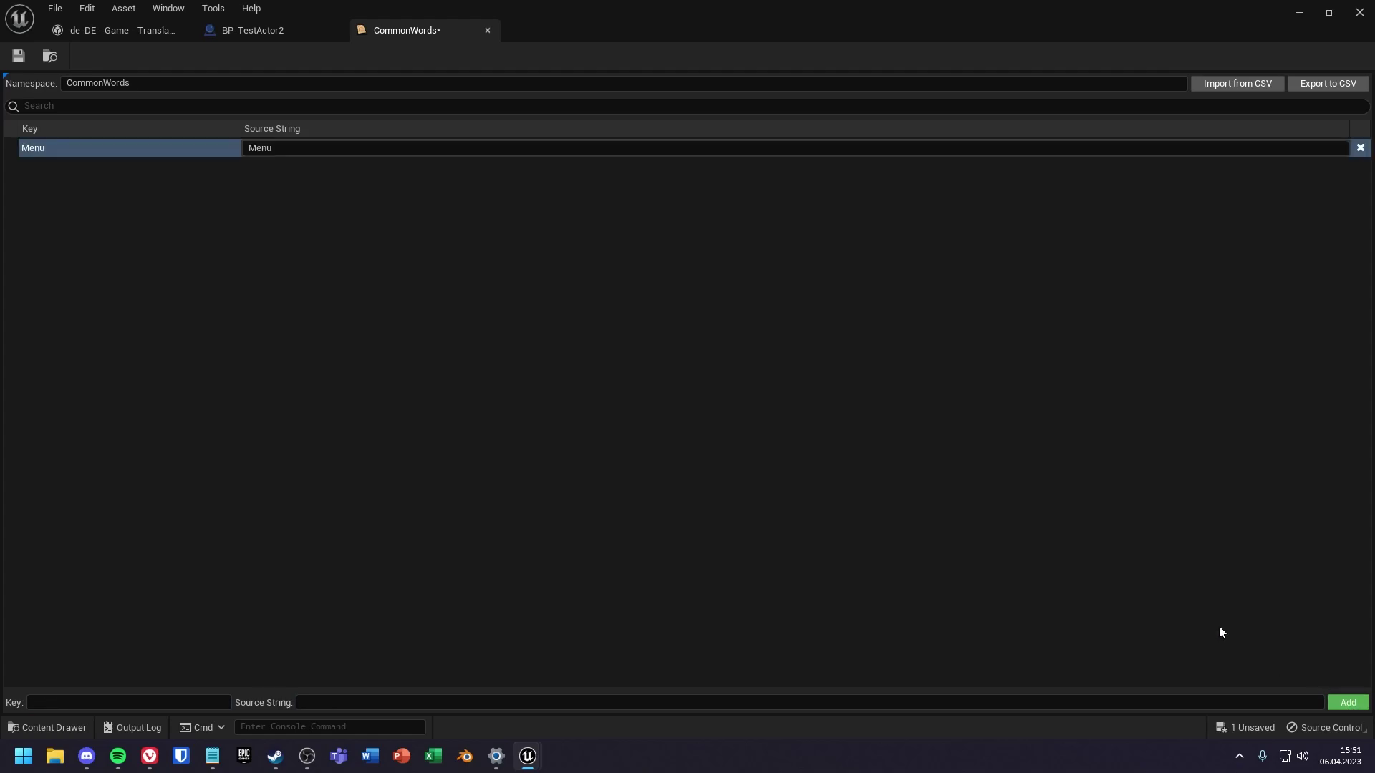
click(19, 56)
click(1299, 12)
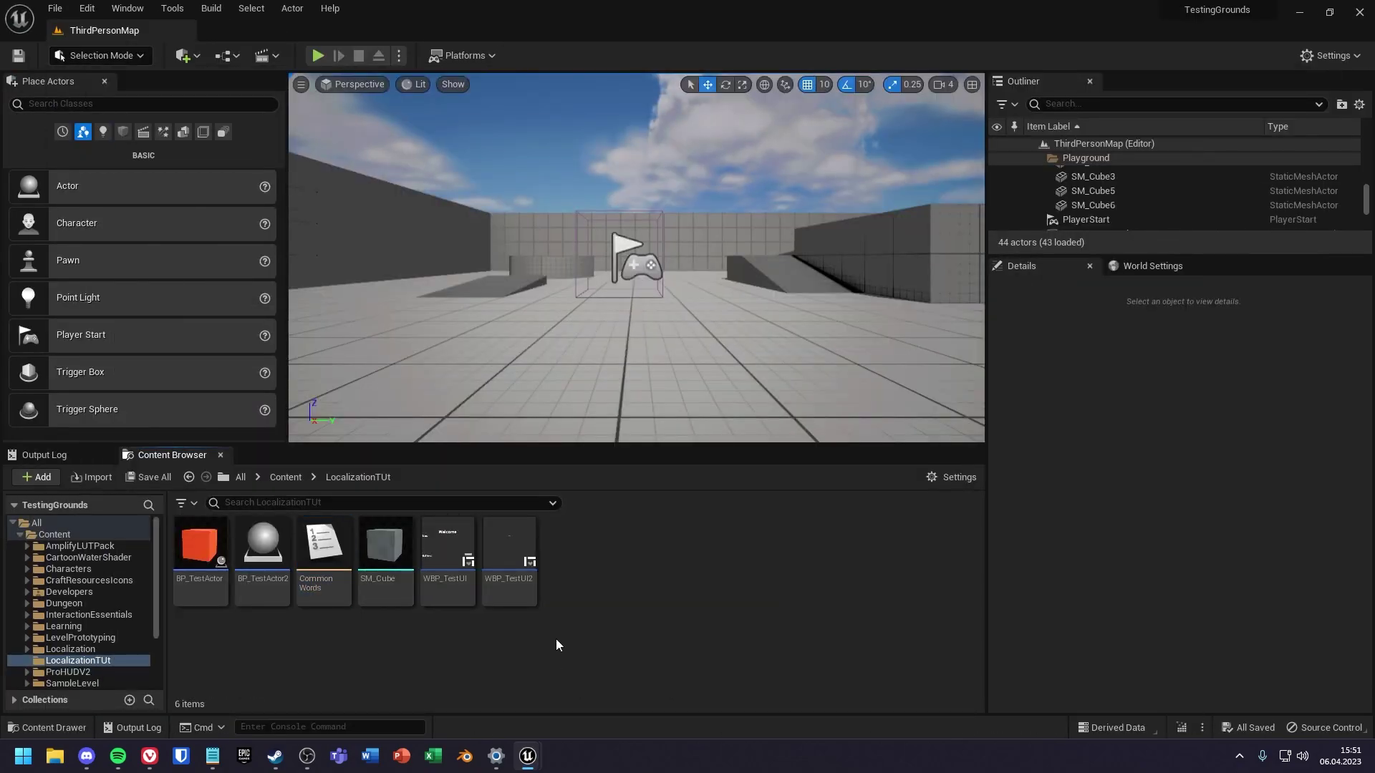
In WBP_TestUI, link the Menu text block to string table CommonWords, key Menu, then save
double_click(461, 532)
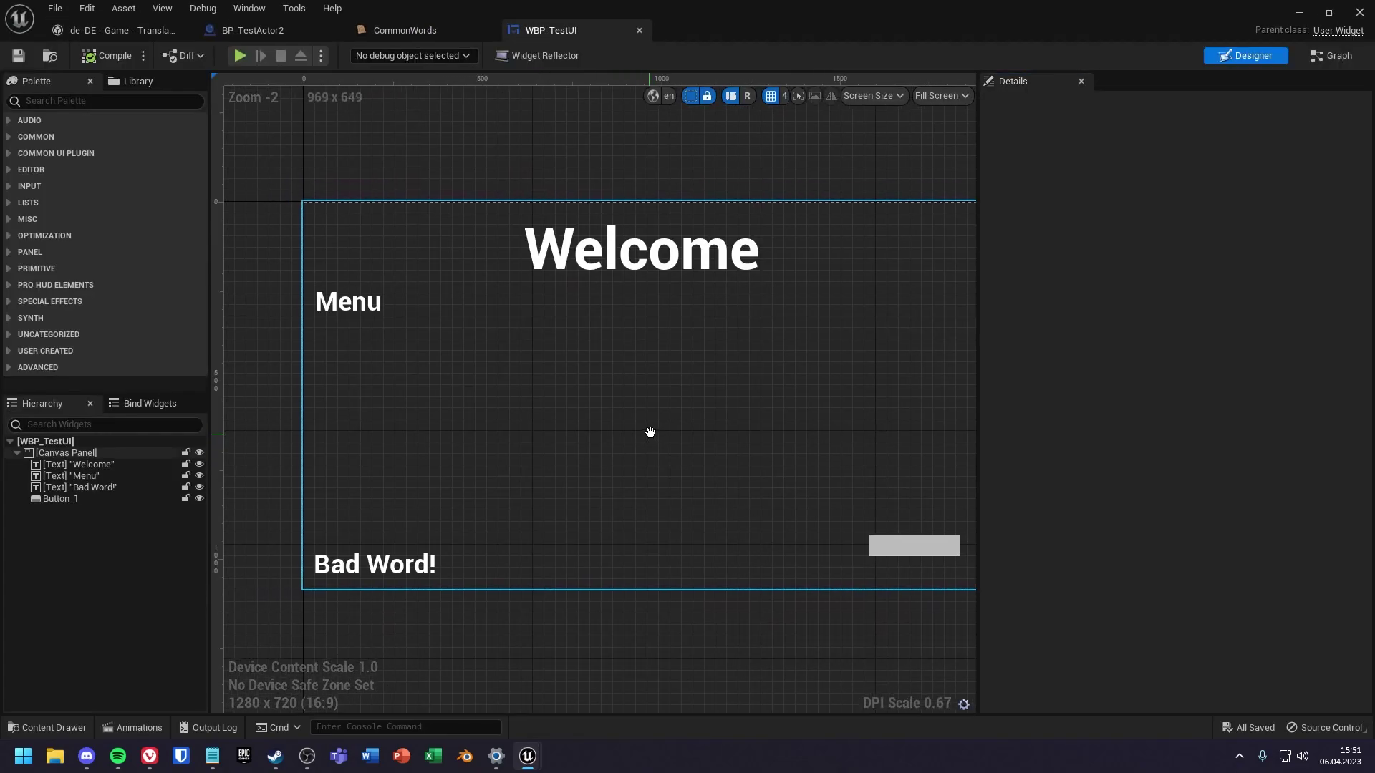
click(316, 290)
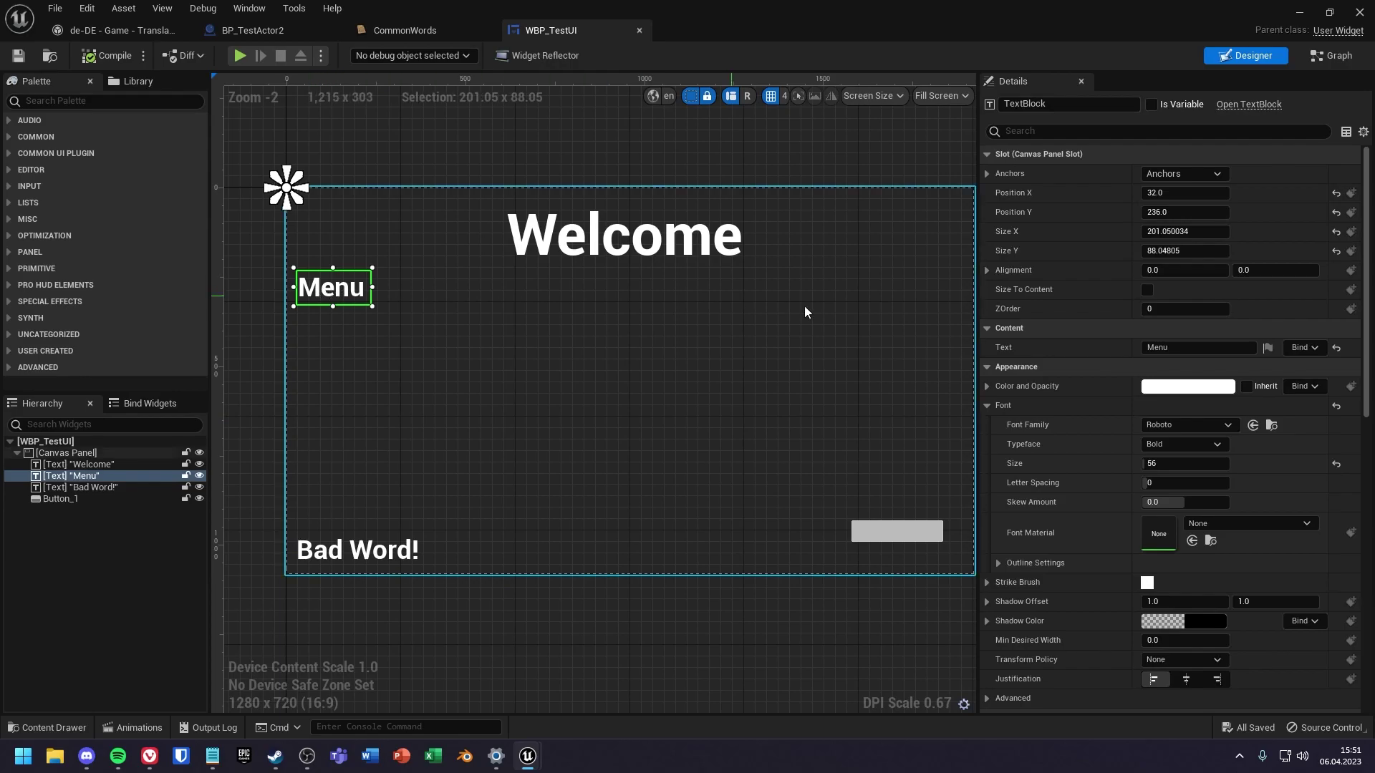
click(1266, 347)
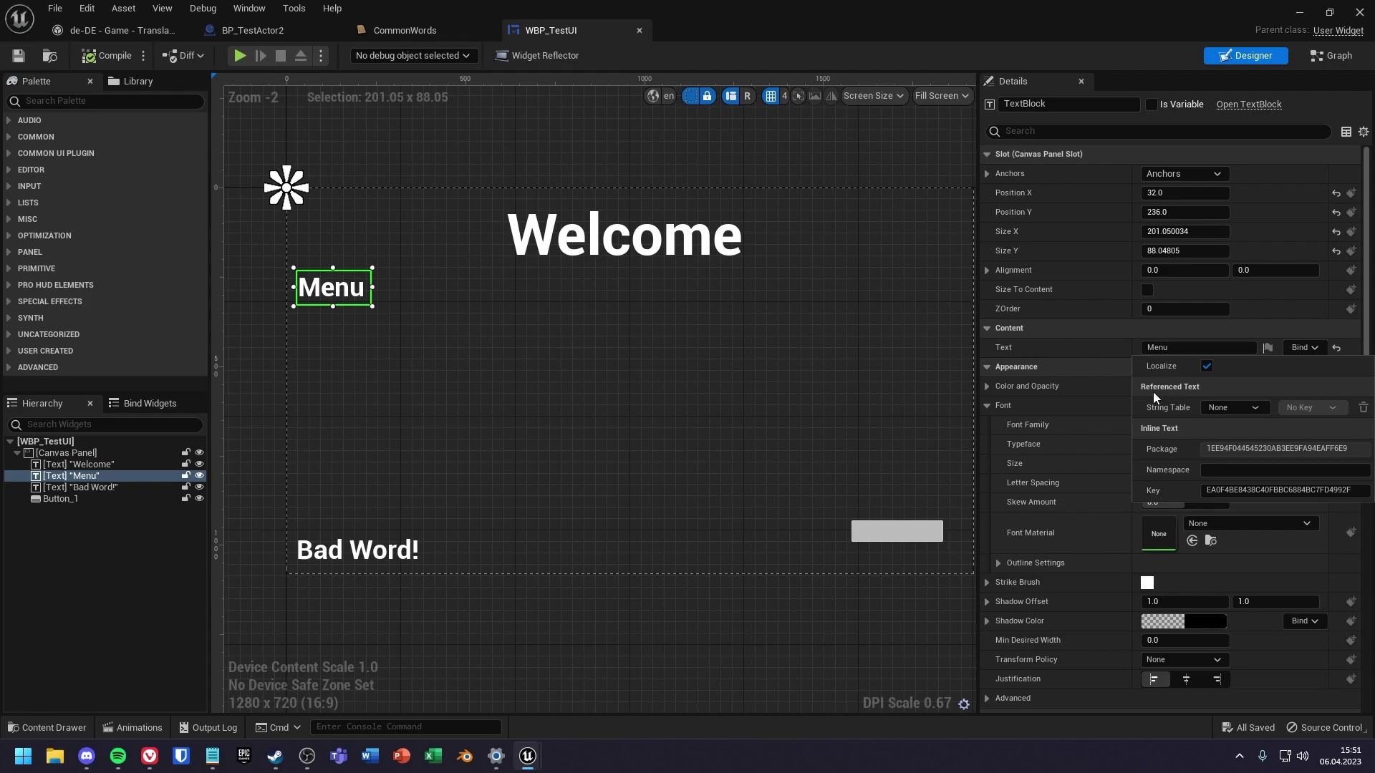
click(1207, 408)
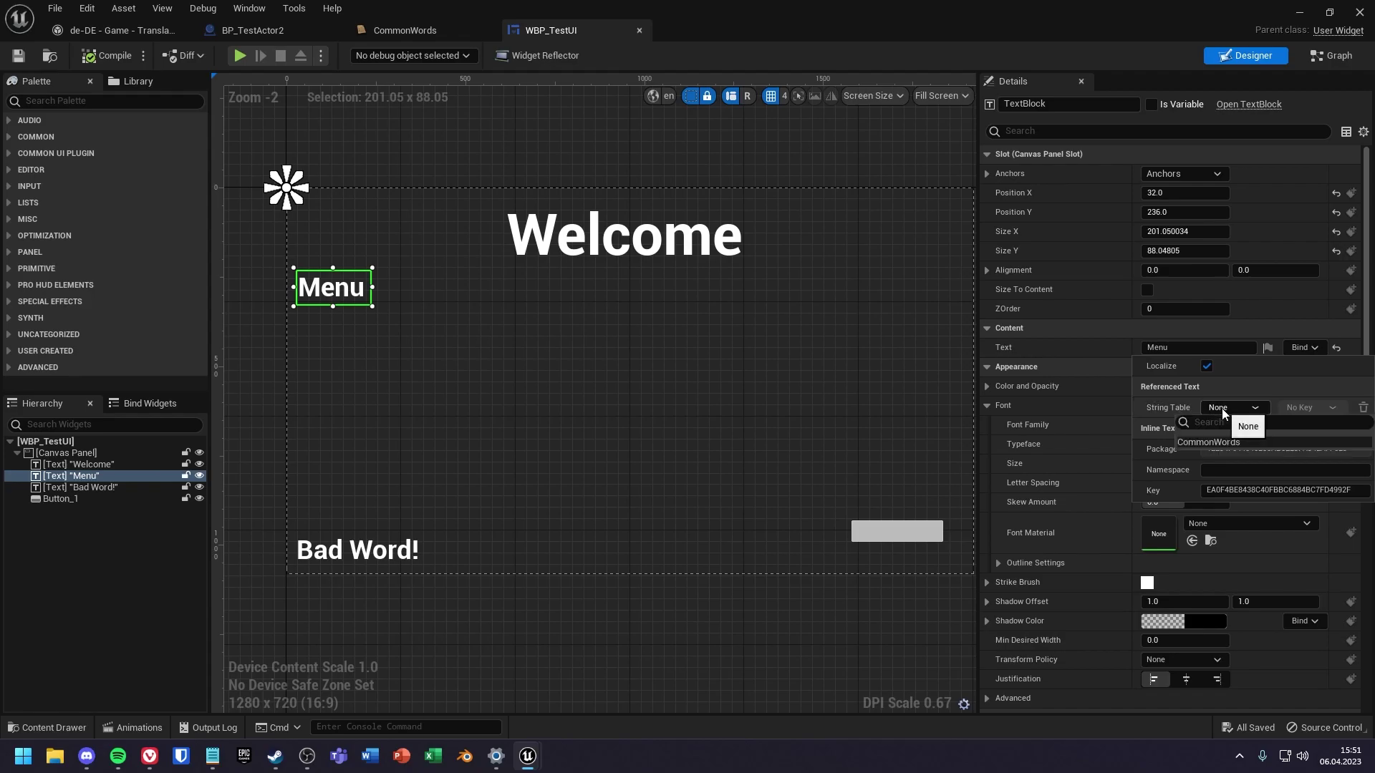
click(1216, 441)
click(1302, 406)
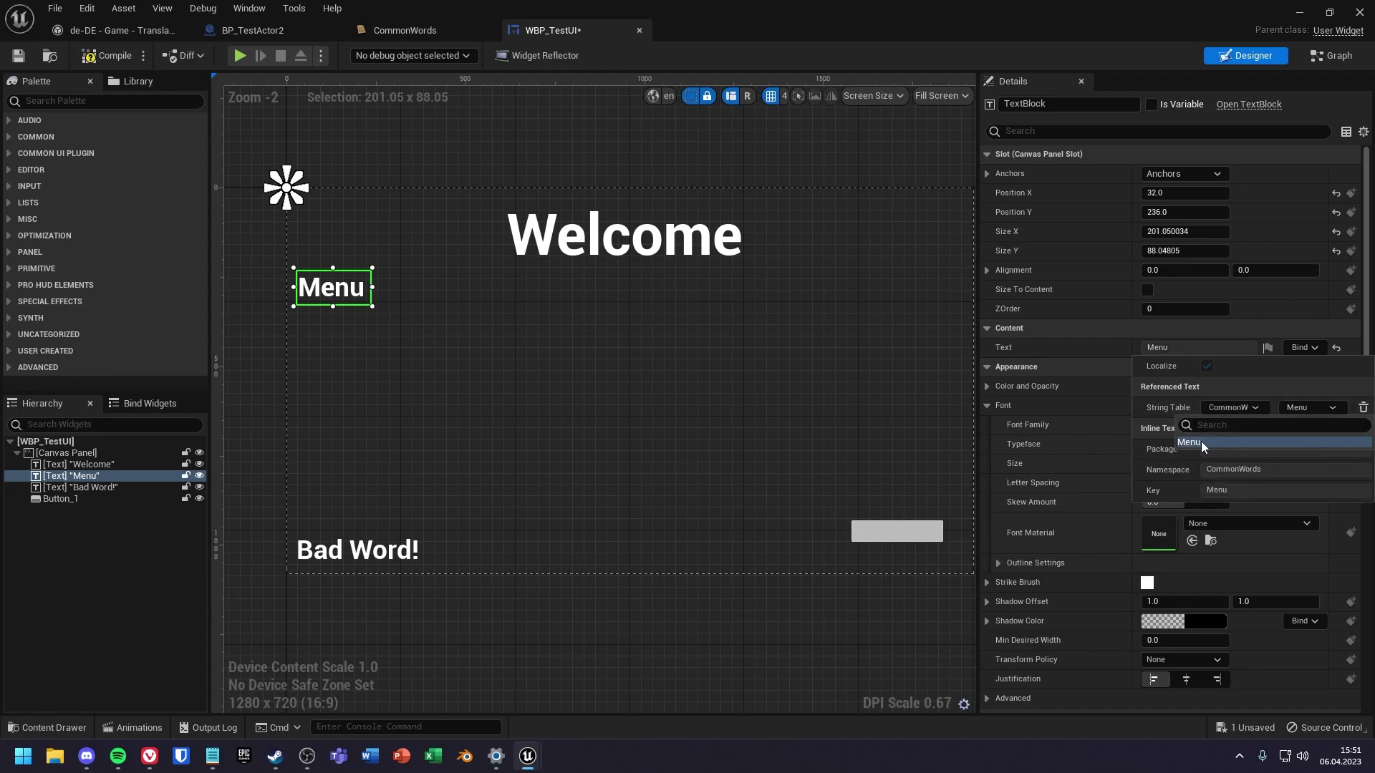
click(1306, 408)
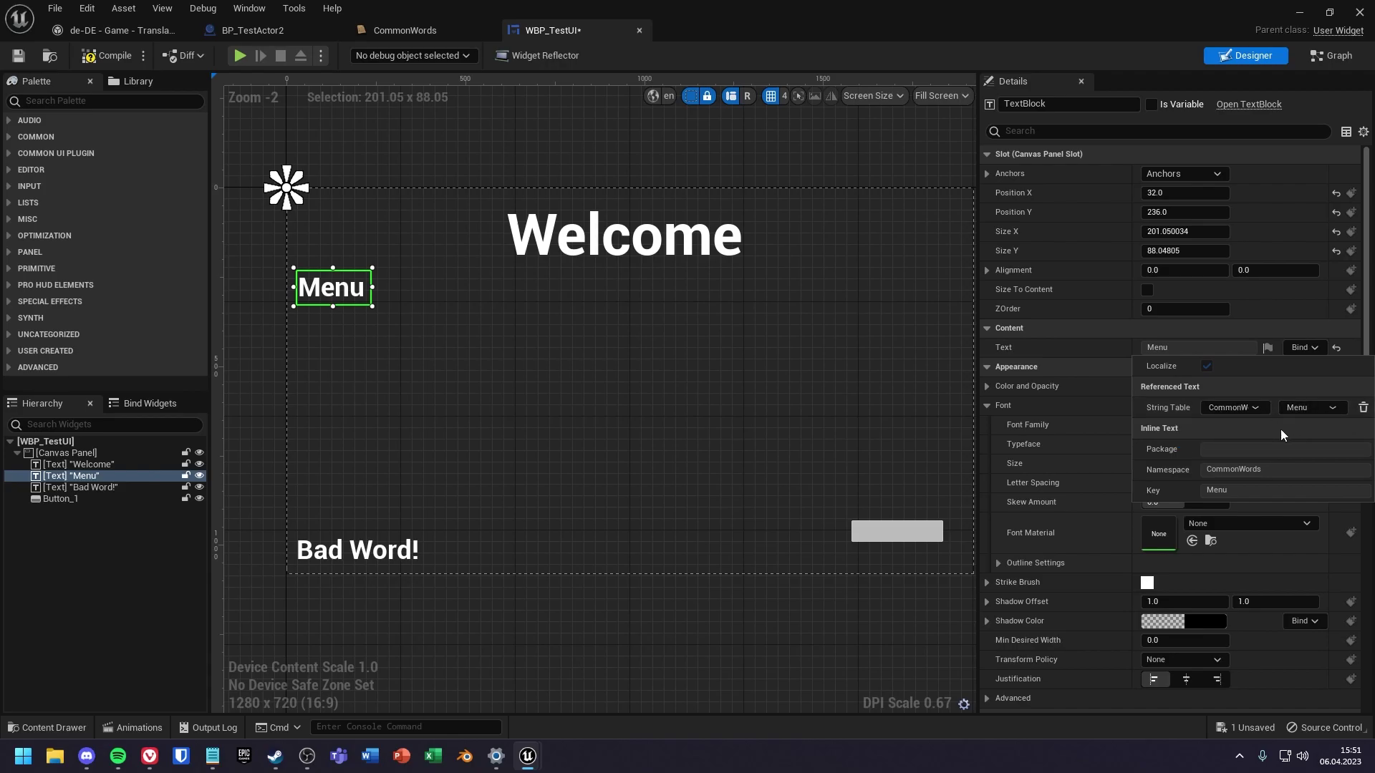
click(902, 591)
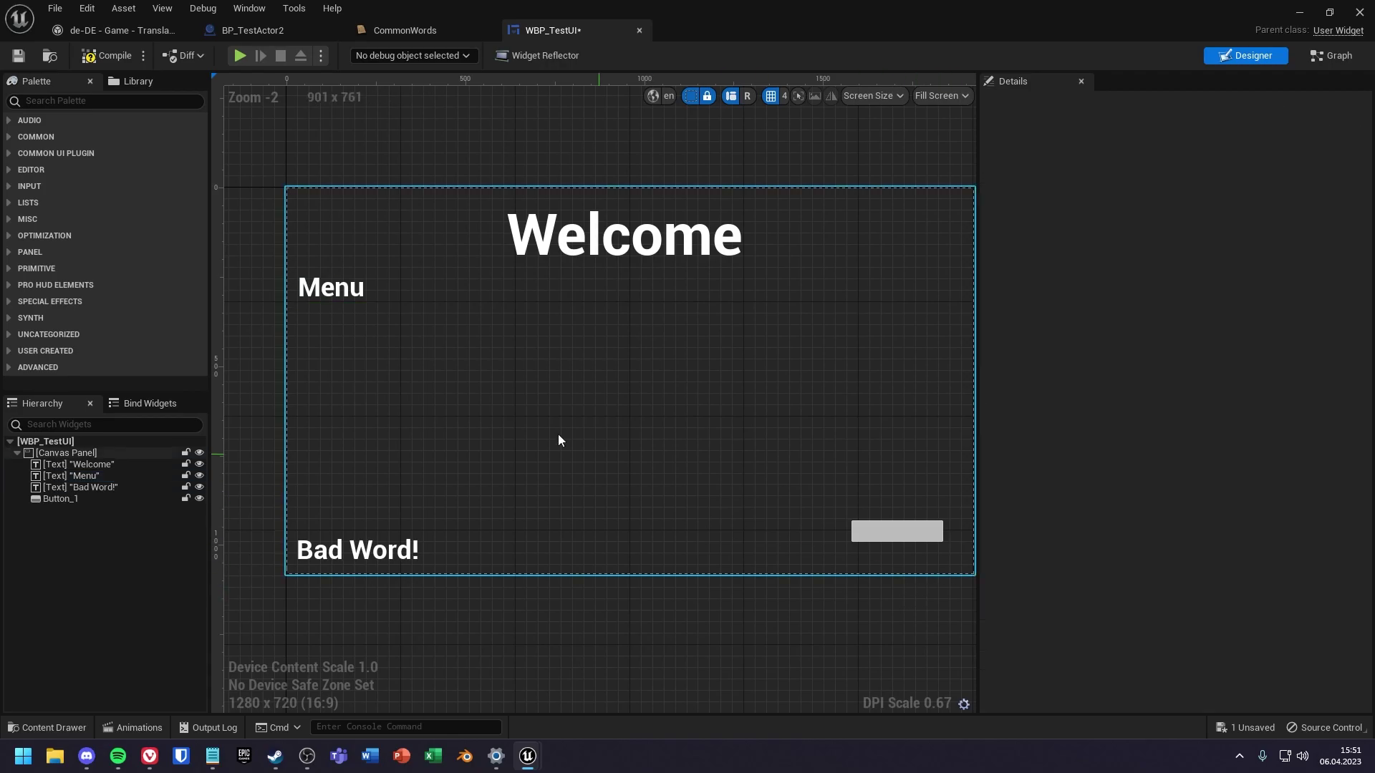
click(20, 57)
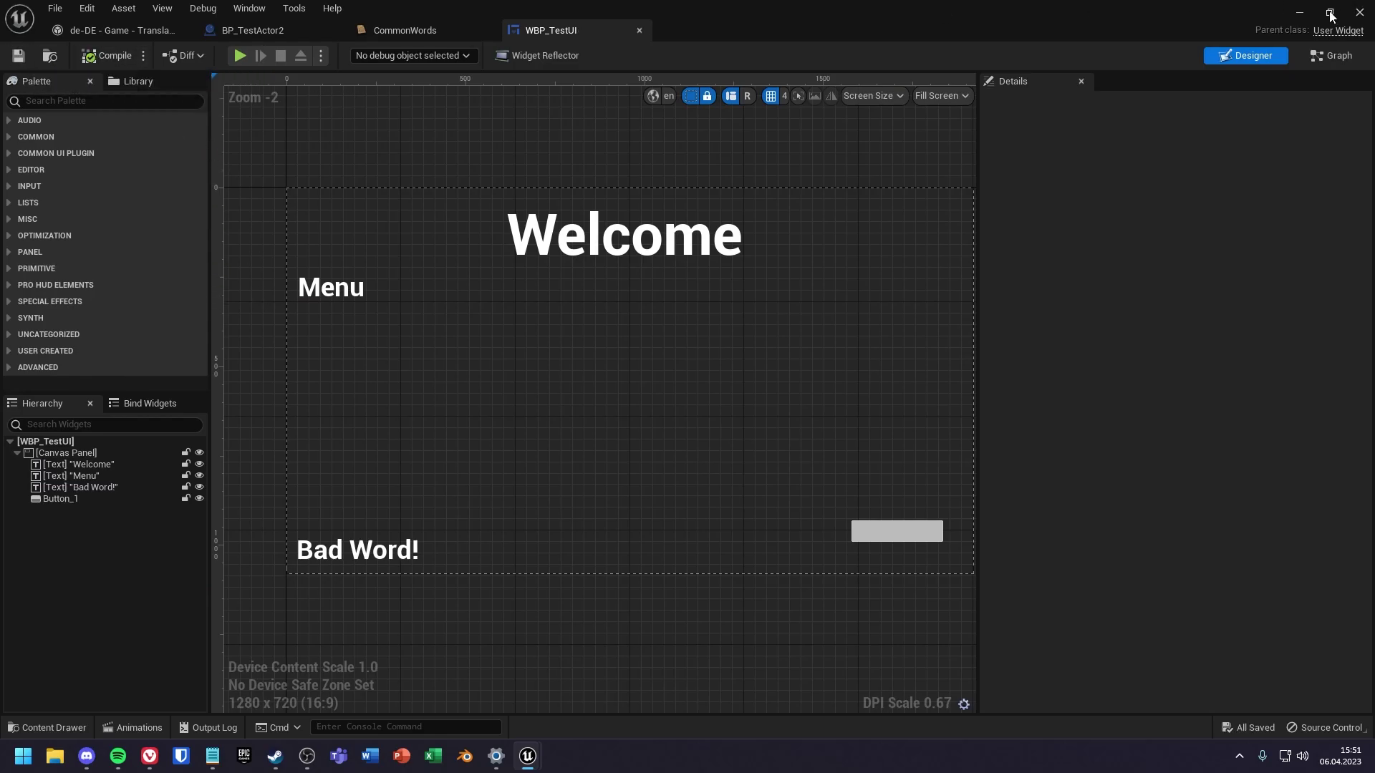
In WBP_TestUI2, point the Menu text block at the CommonWords string table, then compile and save
click(1299, 12)
double_click(530, 537)
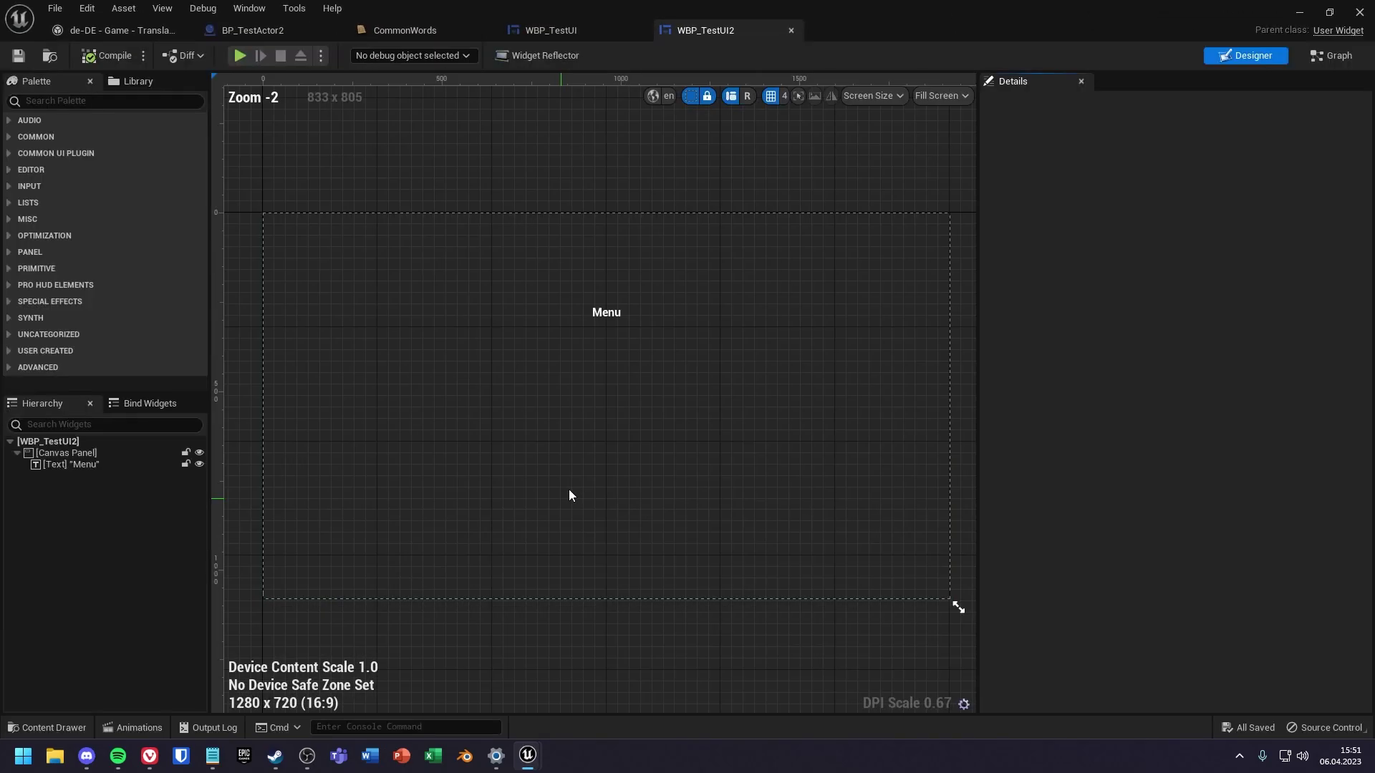
click(616, 313)
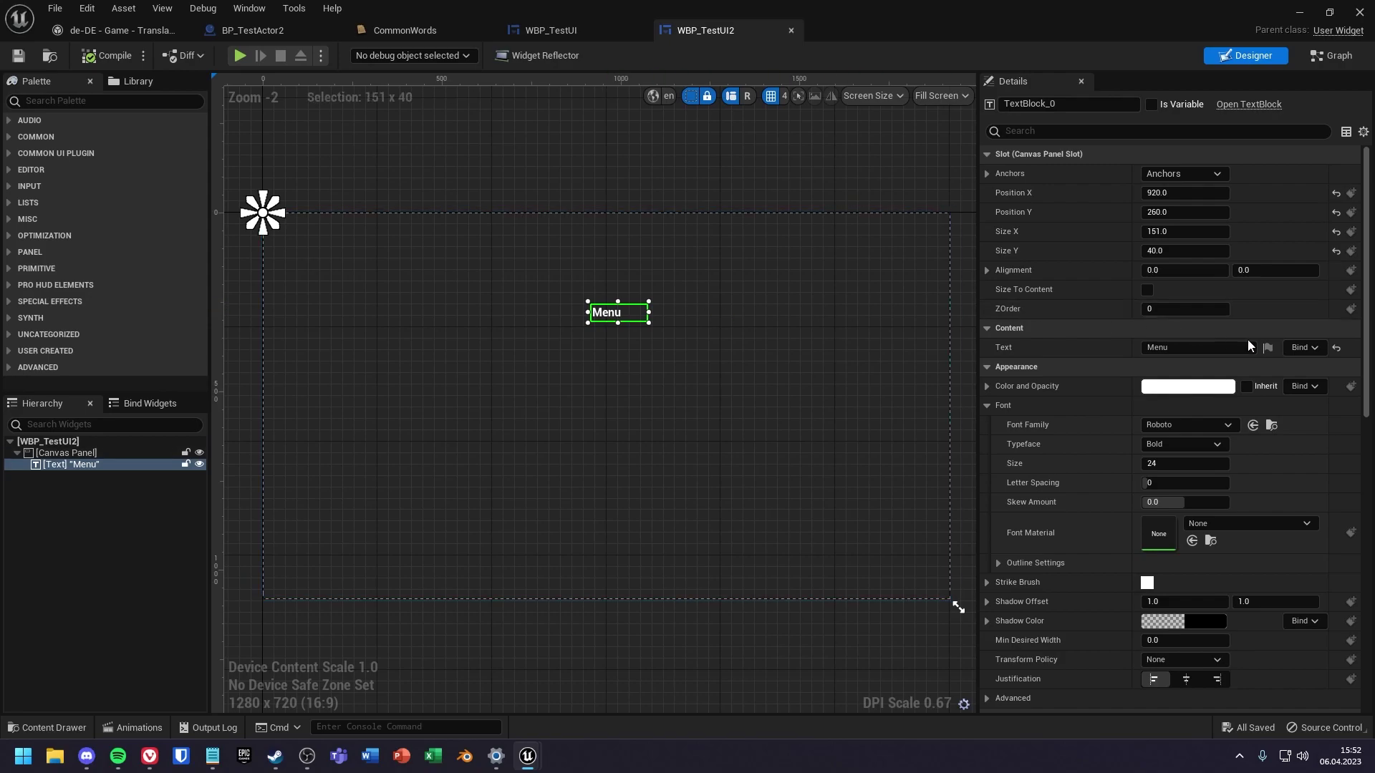
click(1268, 348)
click(1233, 407)
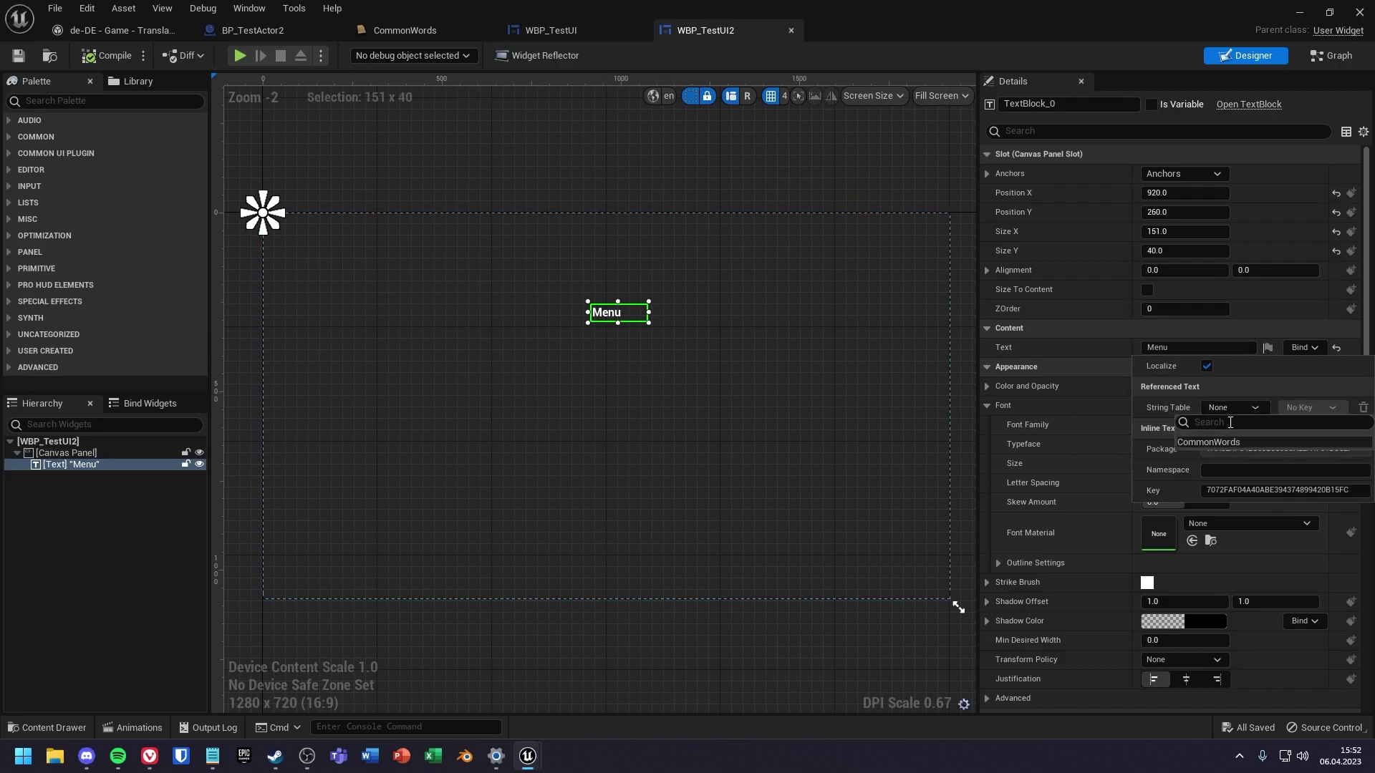
click(1261, 453)
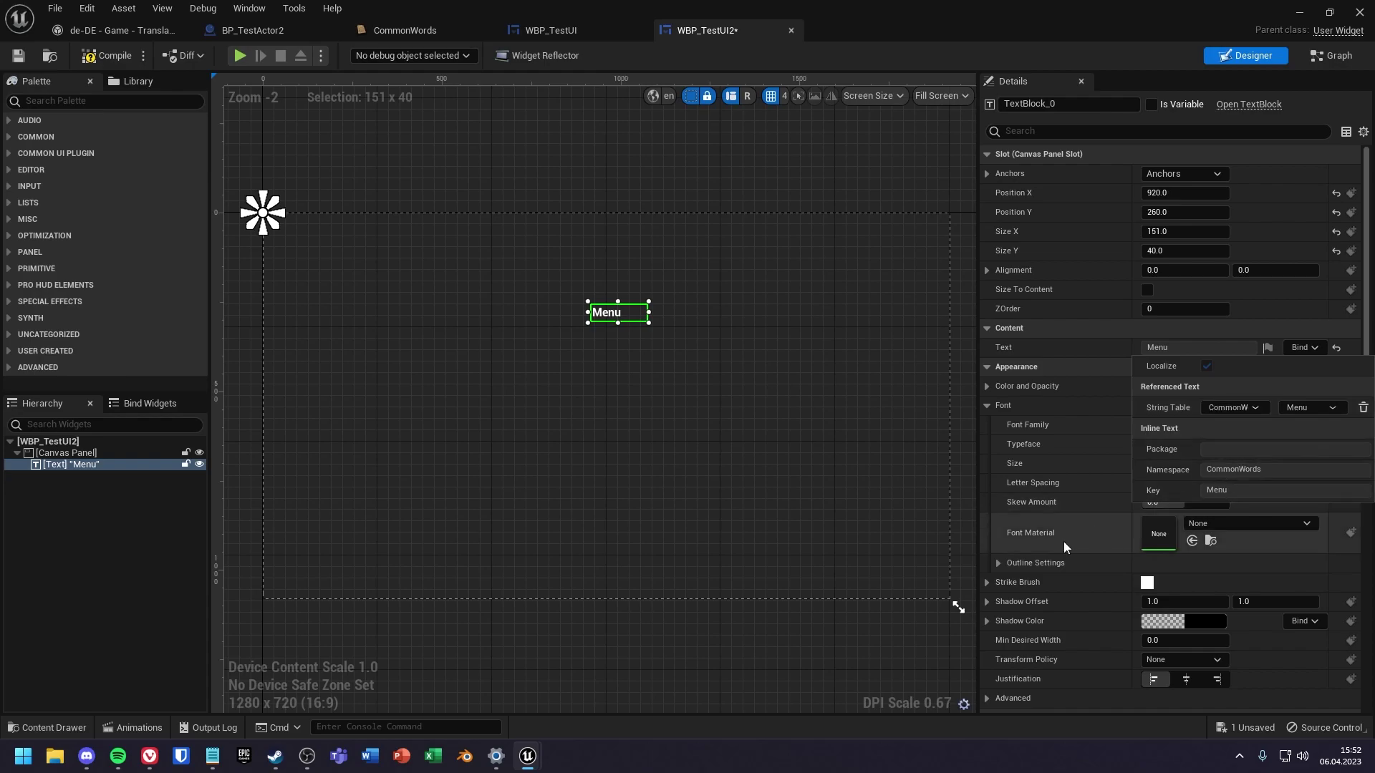
click(823, 635)
click(109, 57)
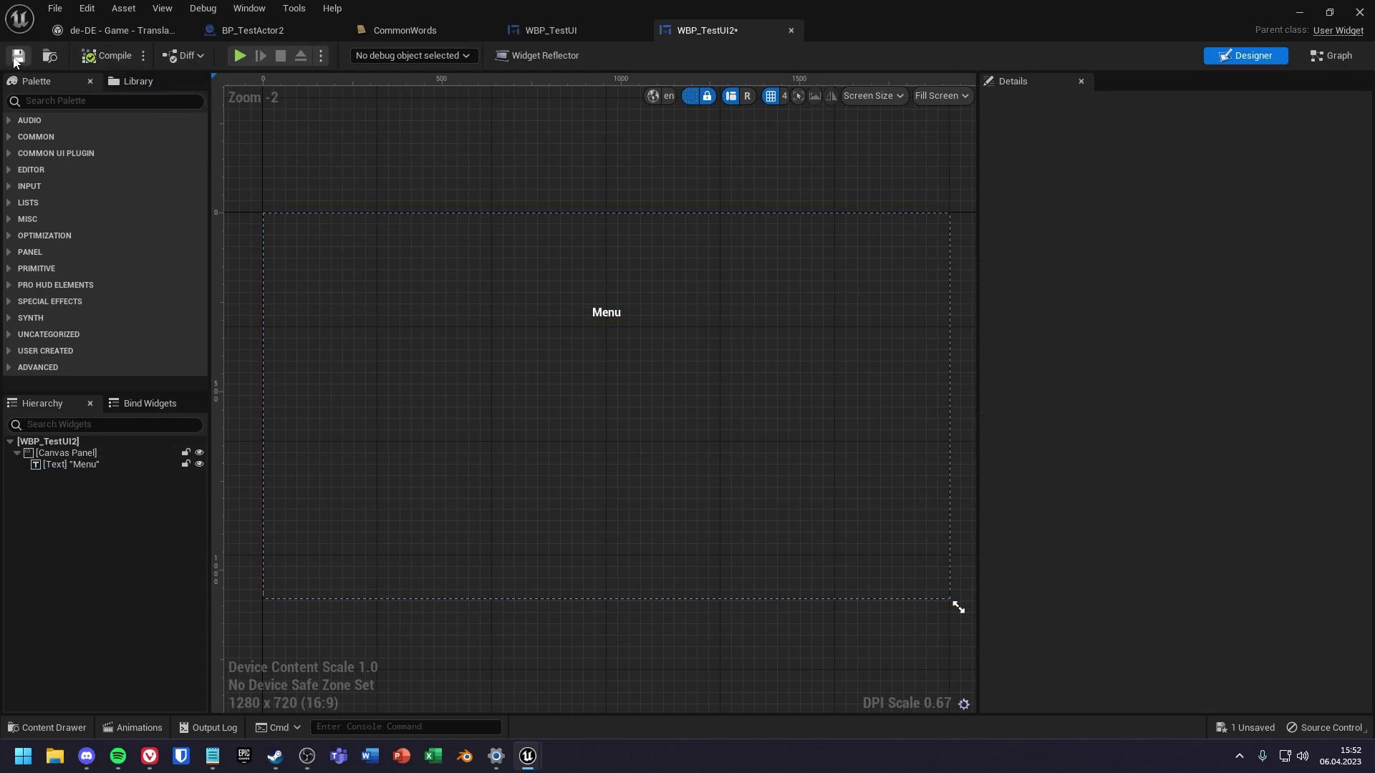
Run Gather Text for the Game target from the Localization Dashboard, giving 3 words
click(1299, 13)
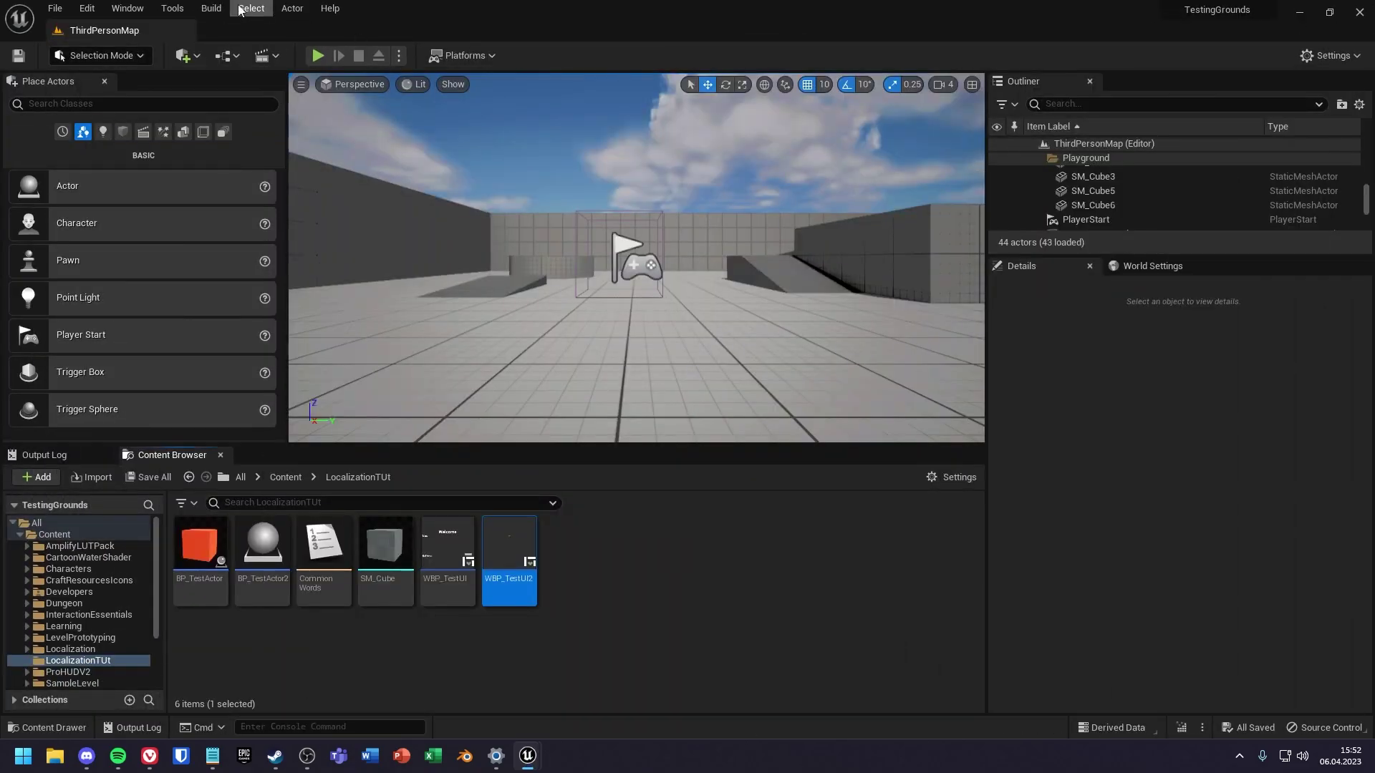
click(211, 7)
mouse_move(180, 7)
click(223, 189)
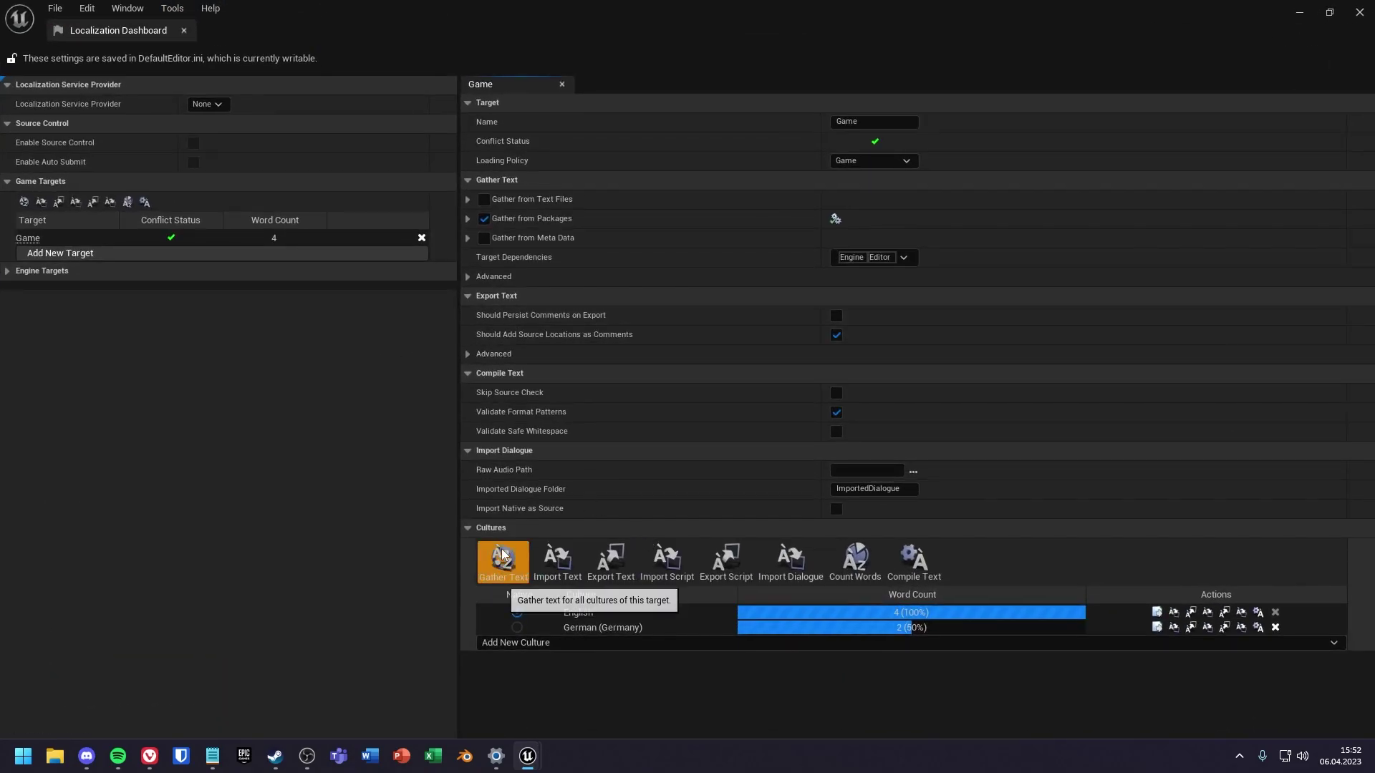
click(503, 560)
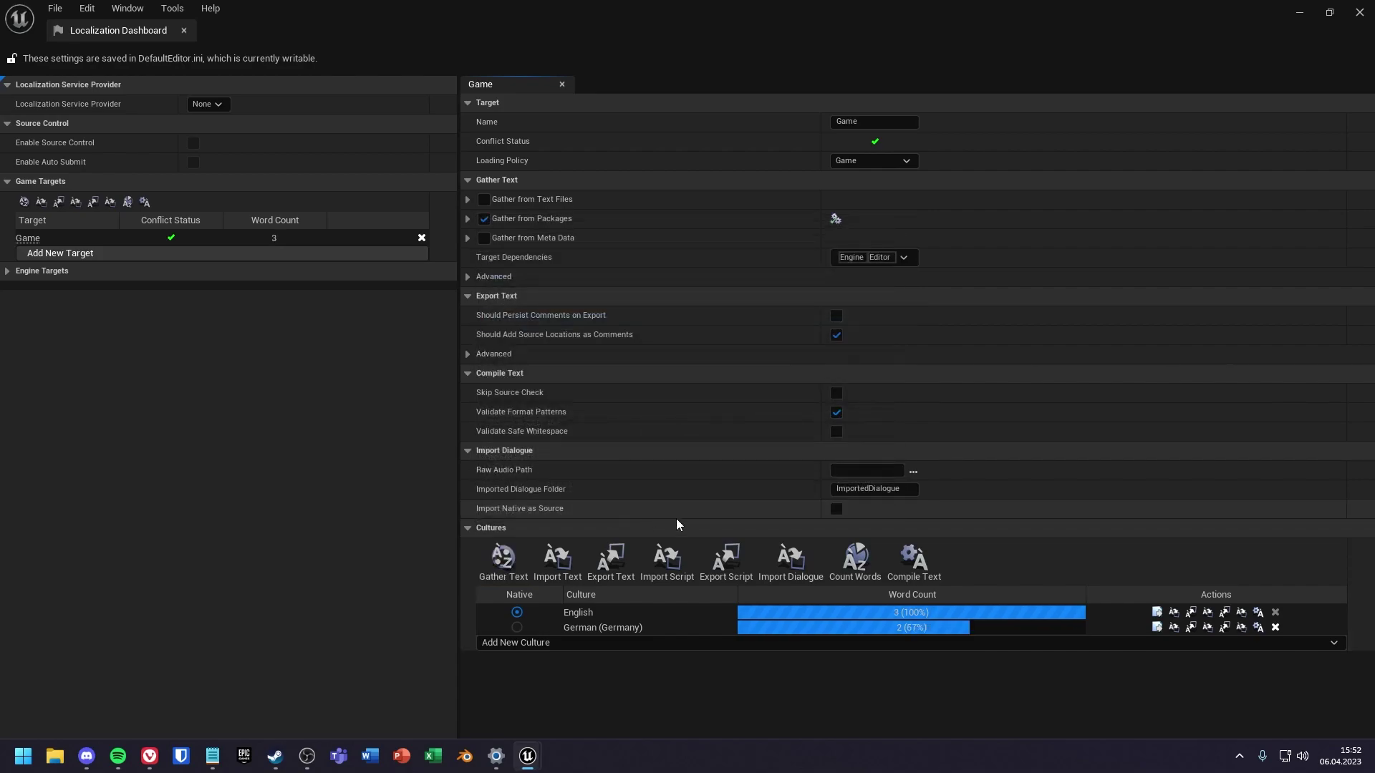
click(625, 517)
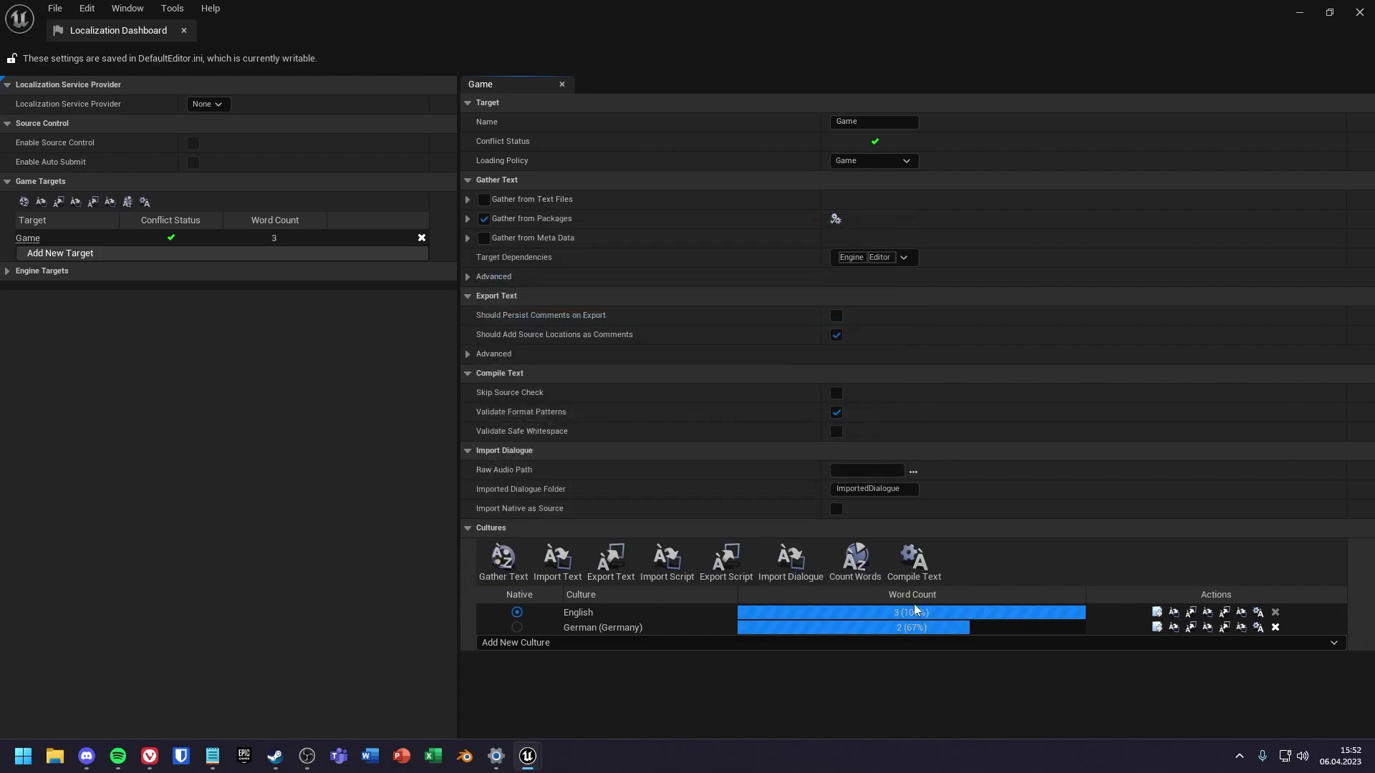
Enter 'Menü' as the German translation of the Menu entry and save the de-DE translations
click(1157, 628)
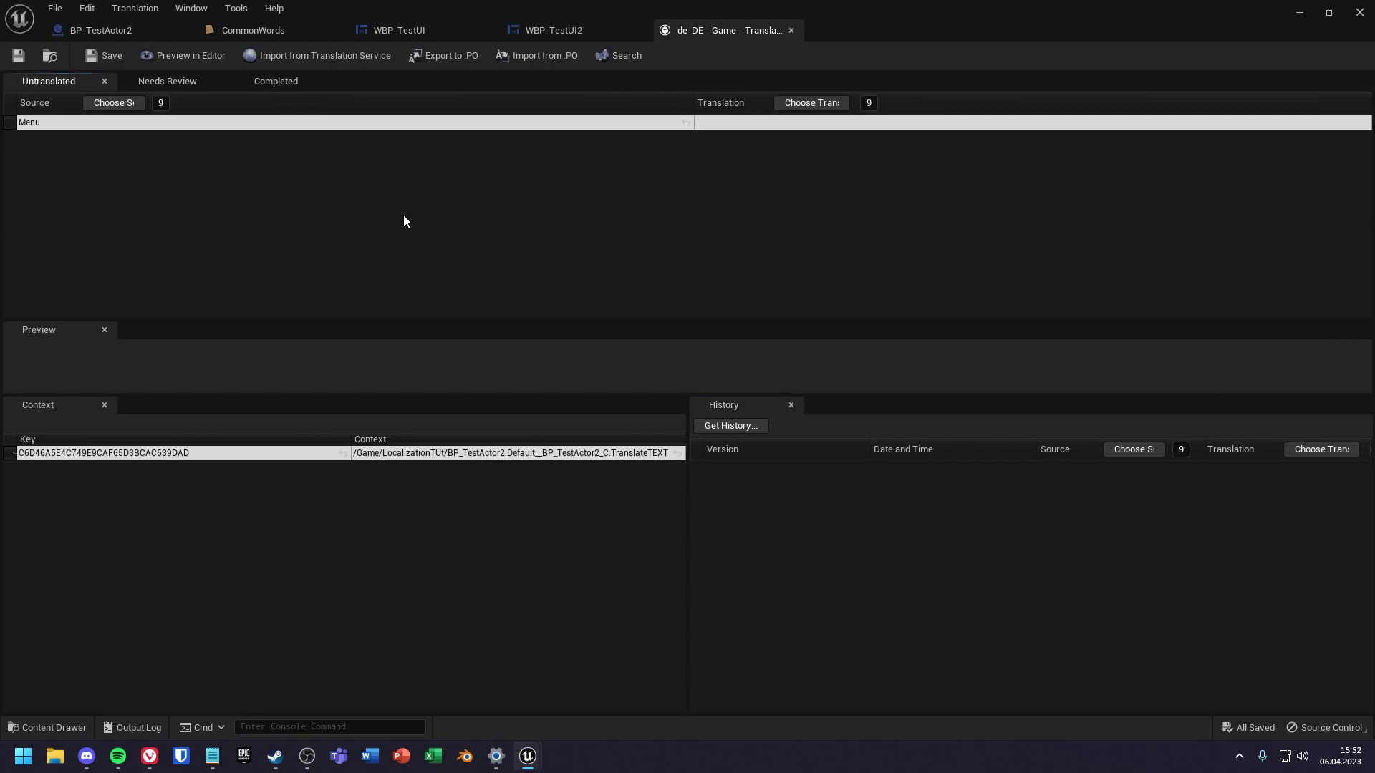
click(760, 126)
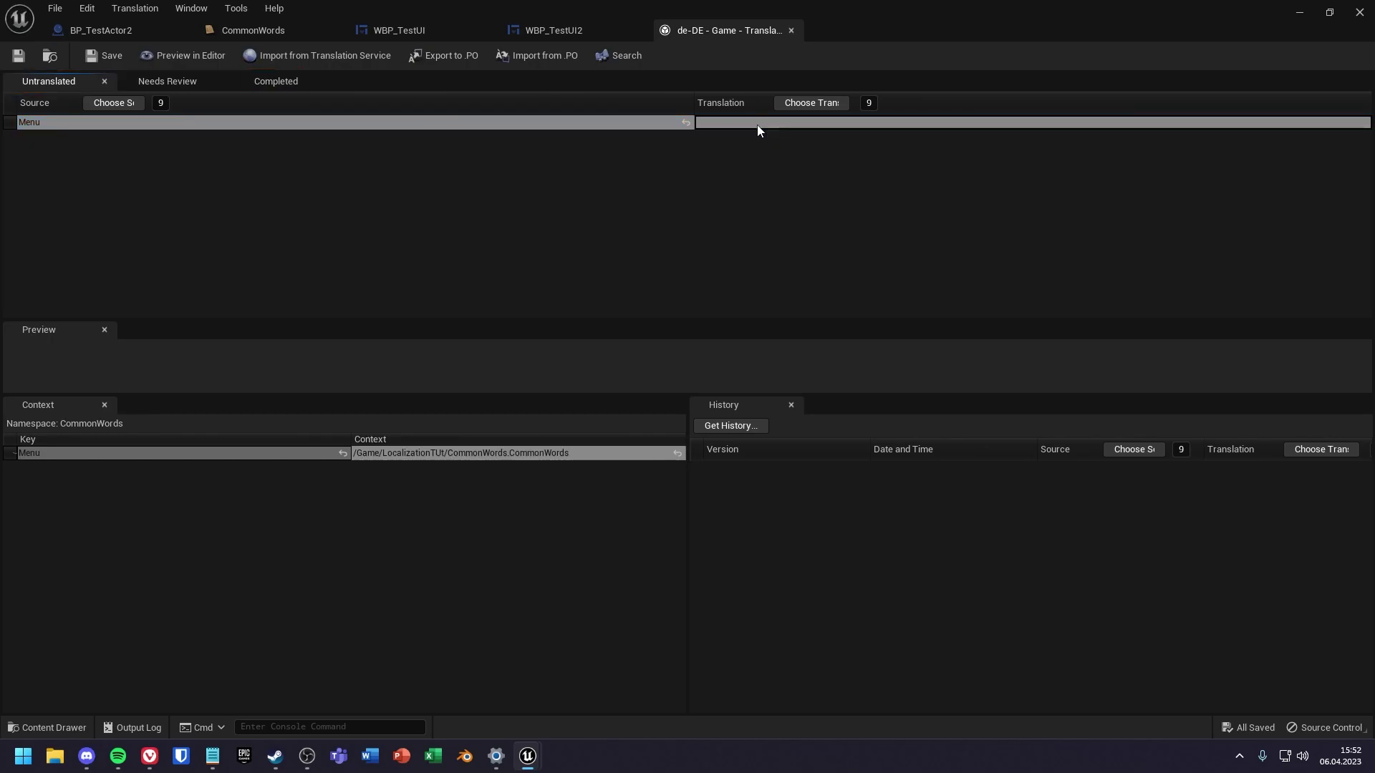
click(726, 122)
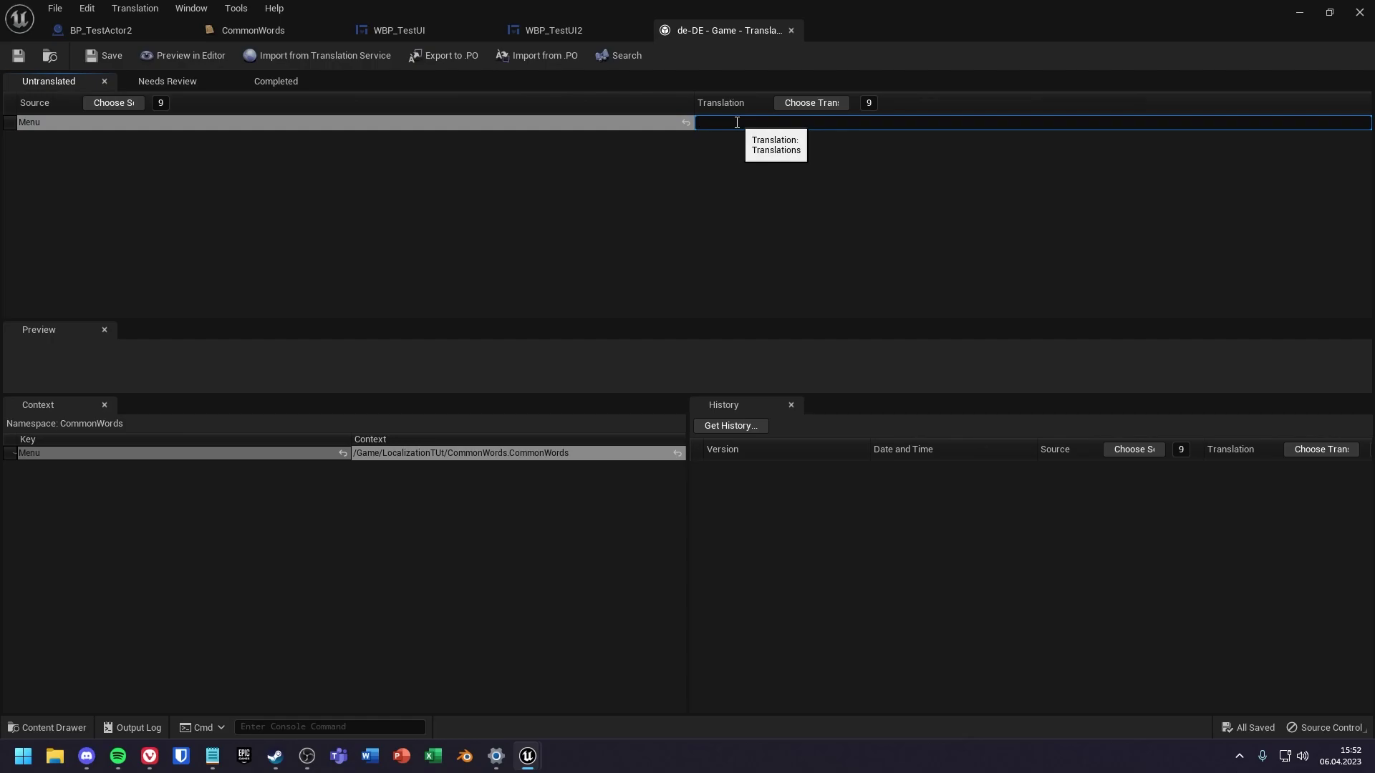
text(Menü)
key(ctrl+s)
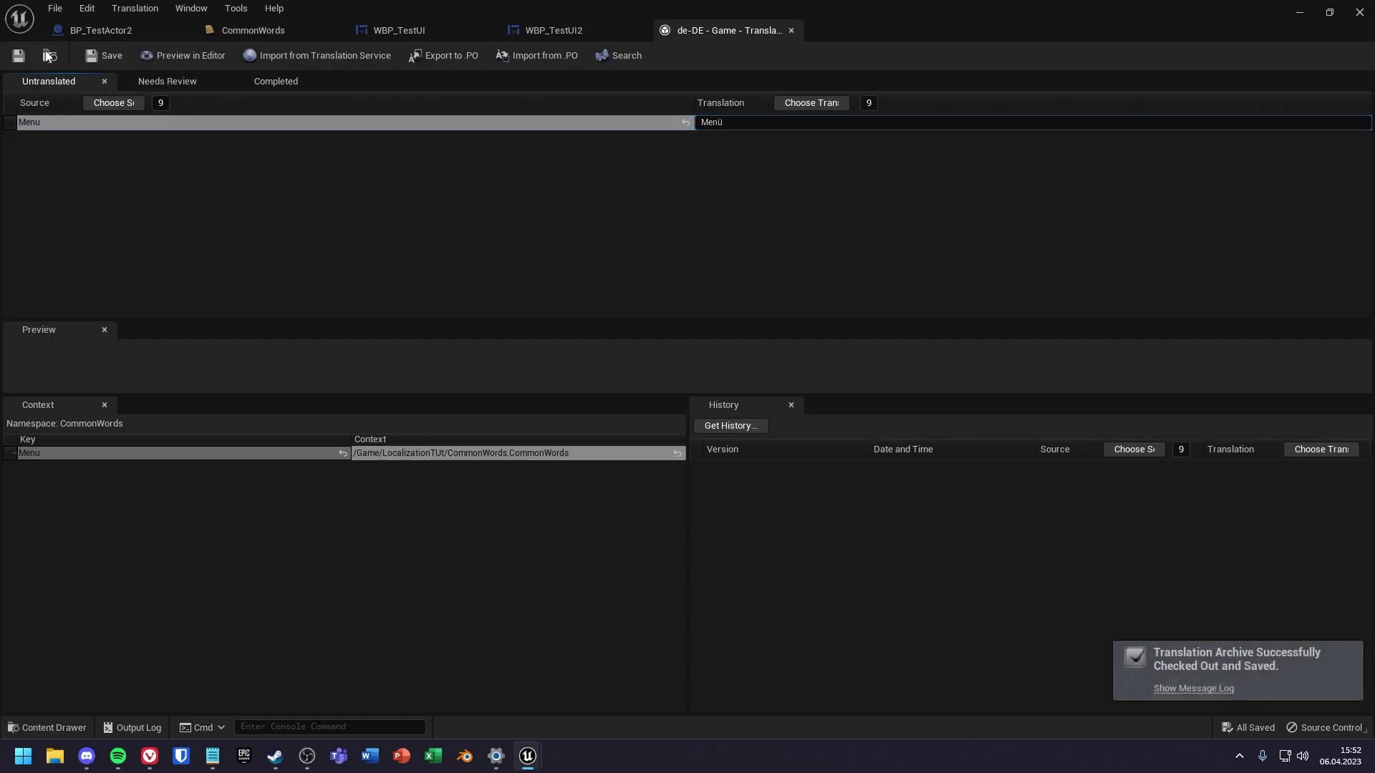
click(790, 30)
click(1299, 12)
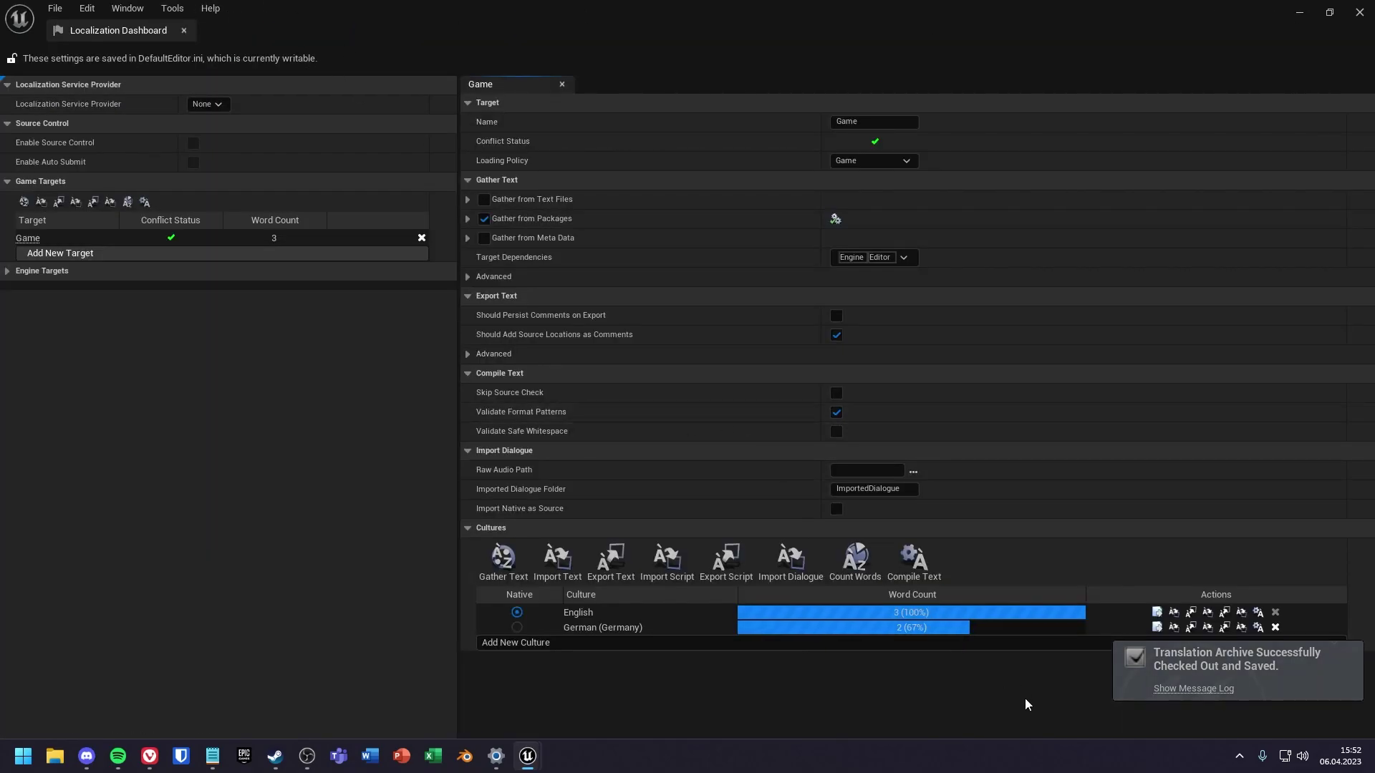
Recount words so German shows 3 of 3 (100%), then compile the Game translations
click(855, 562)
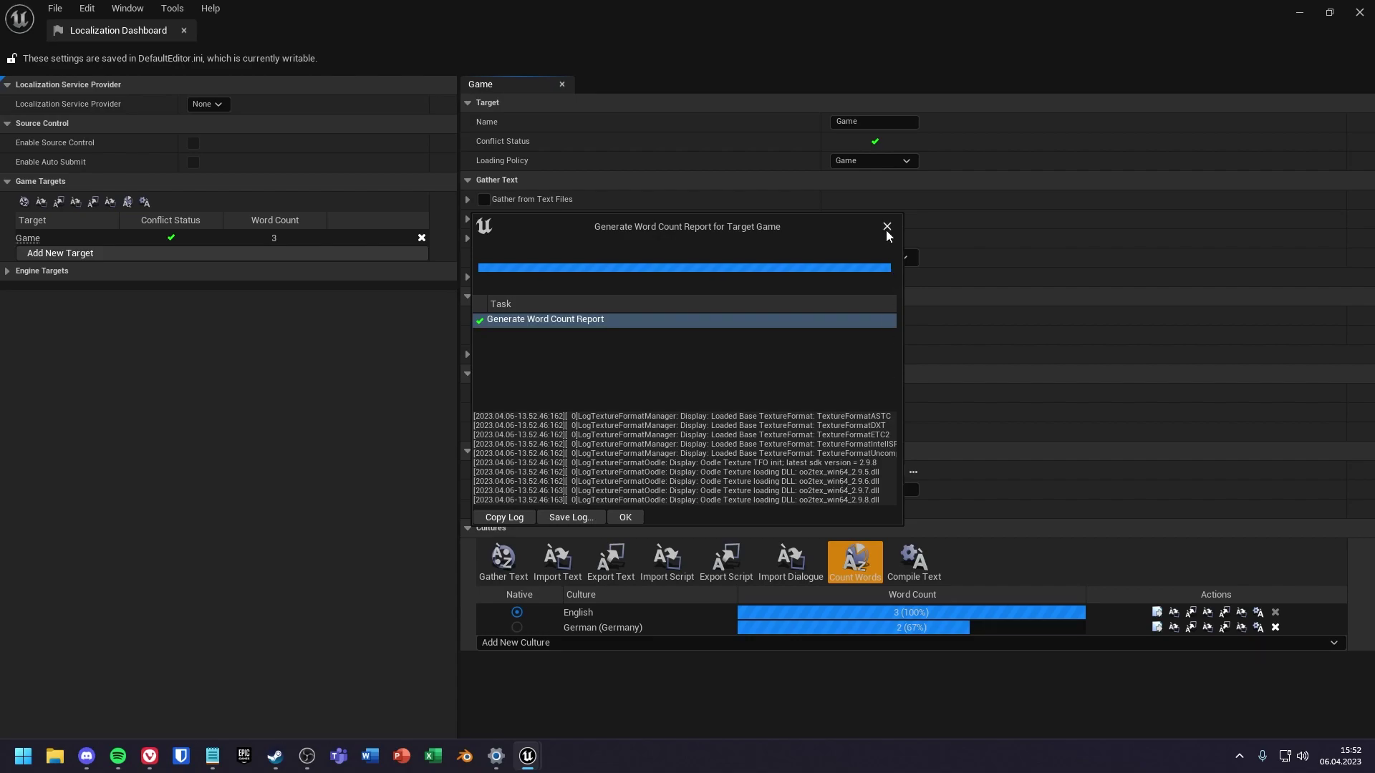
click(887, 228)
click(914, 560)
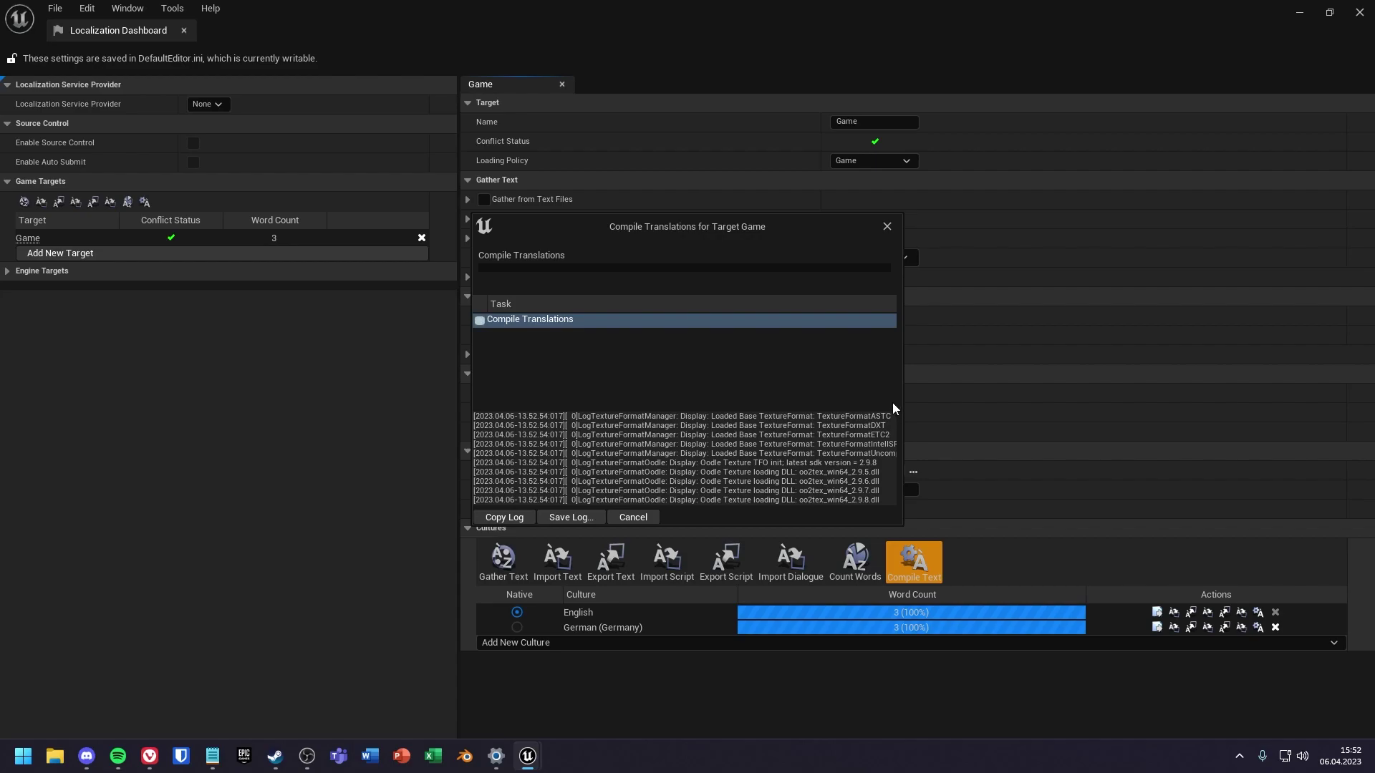
click(626, 517)
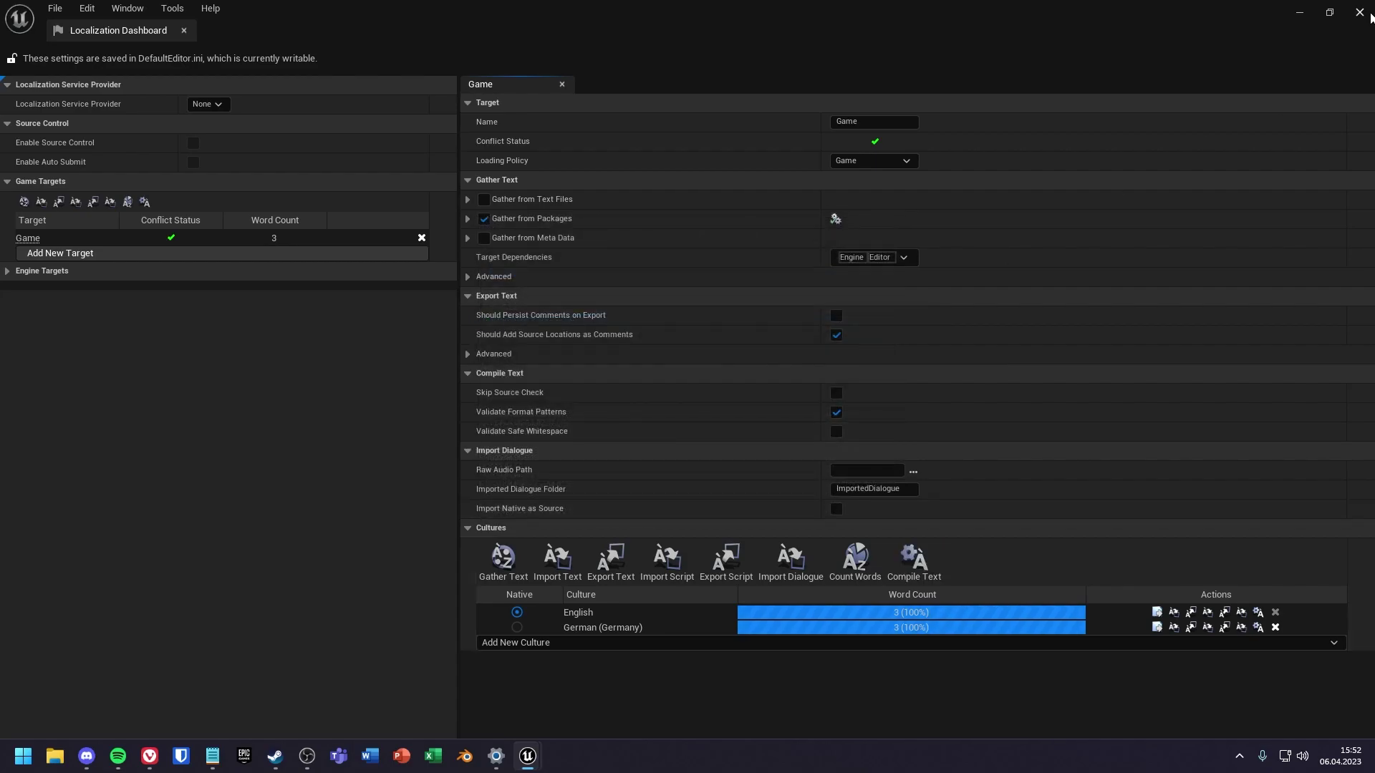
click(1370, 17)
Preview WBP_TestUI in German (Germany), then switch its preview back to English
double_click(449, 543)
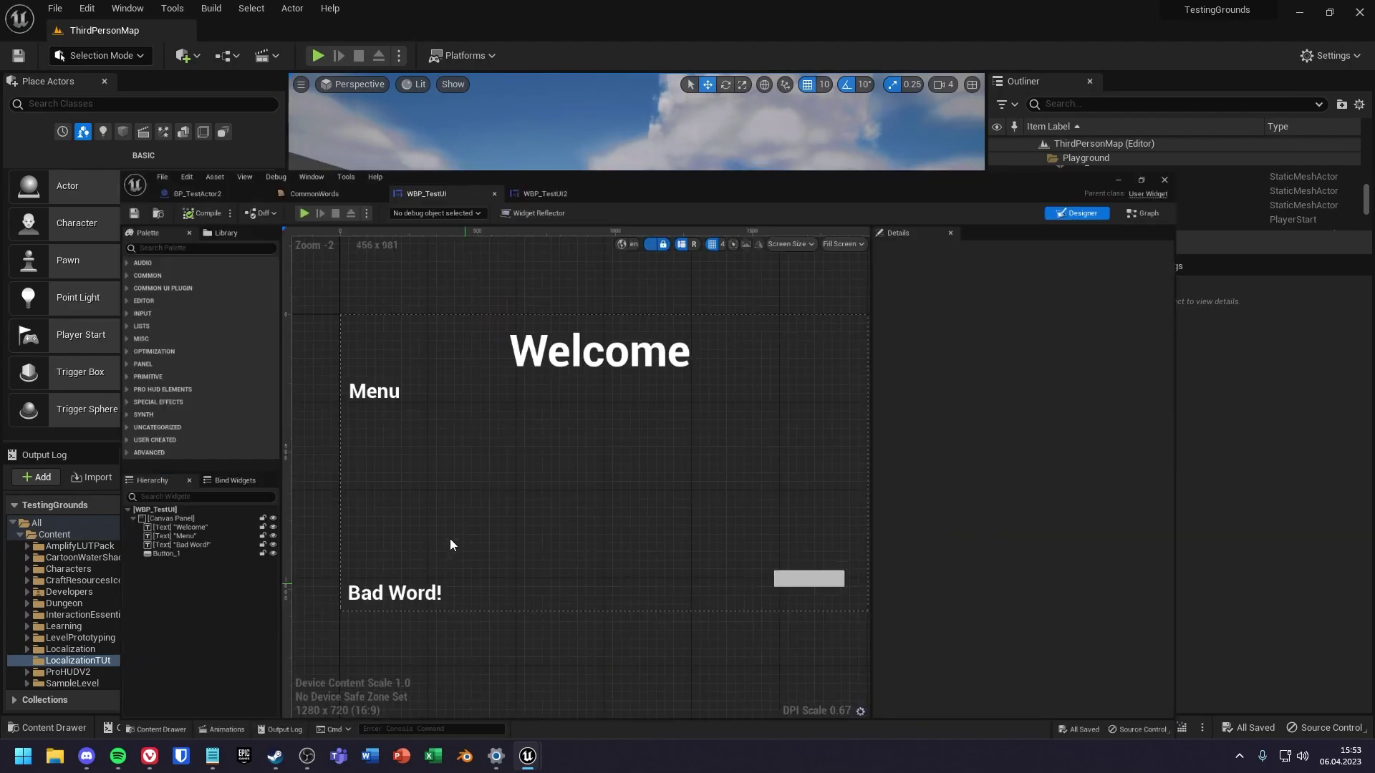
click(666, 95)
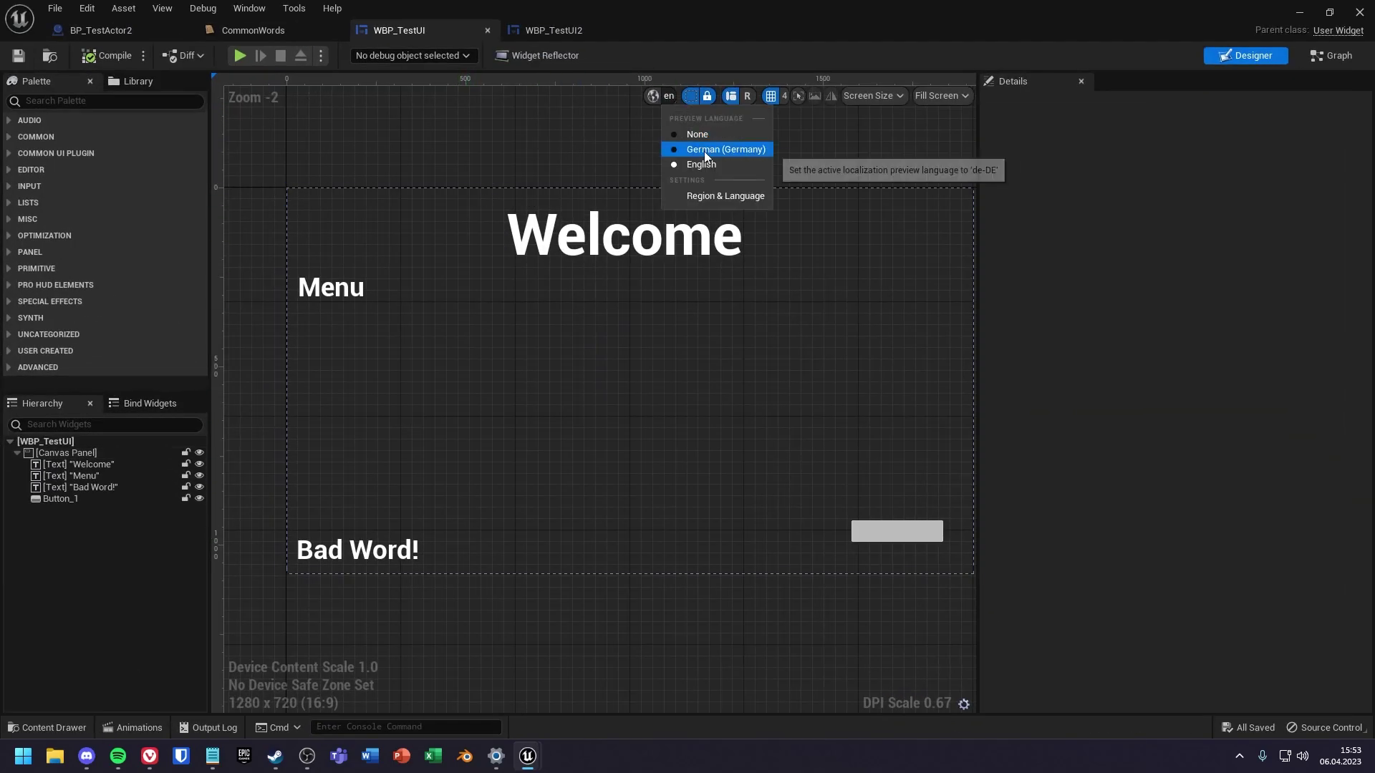
click(704, 149)
click(667, 102)
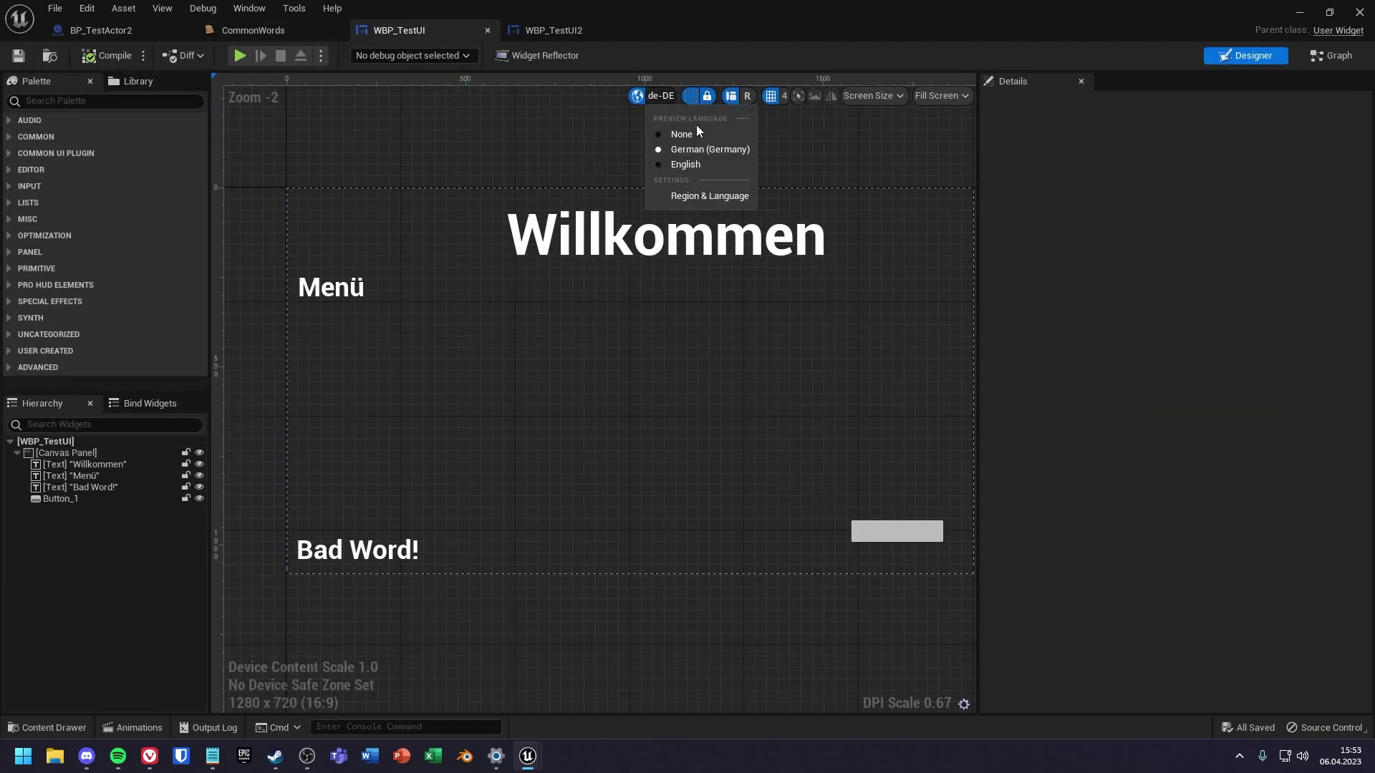
click(705, 168)
Preview WBP_TestUI2 in German (Germany), then restore its English preview
click(551, 30)
click(671, 97)
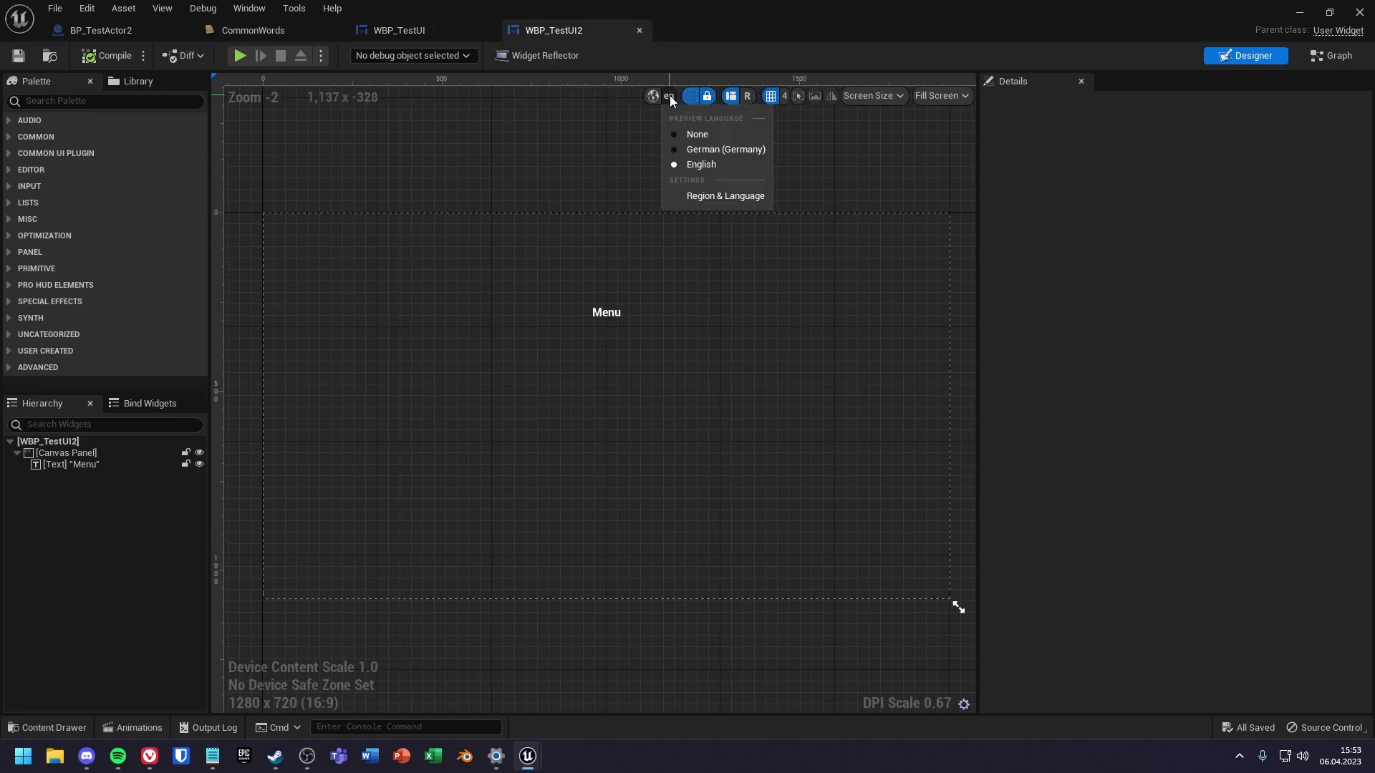
click(706, 149)
click(663, 96)
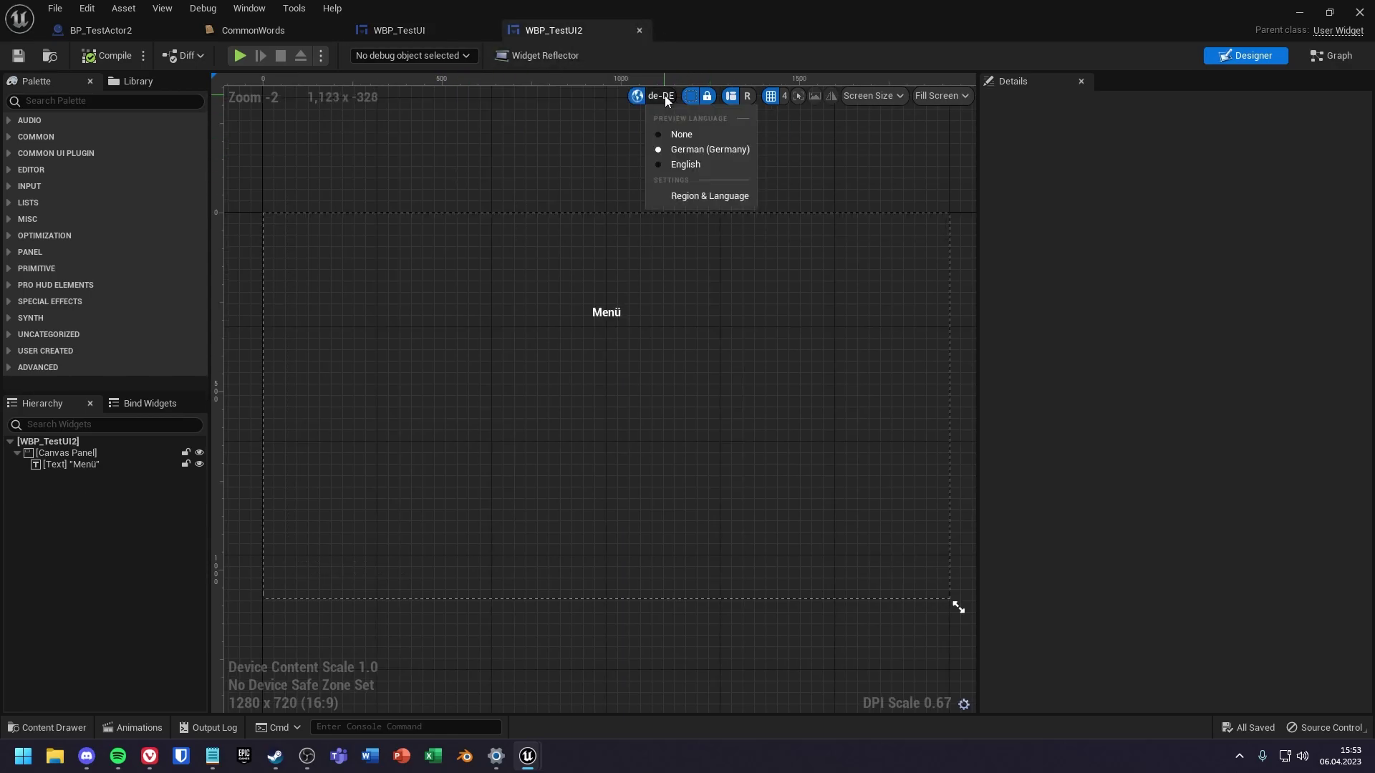
click(706, 164)
click(454, 32)
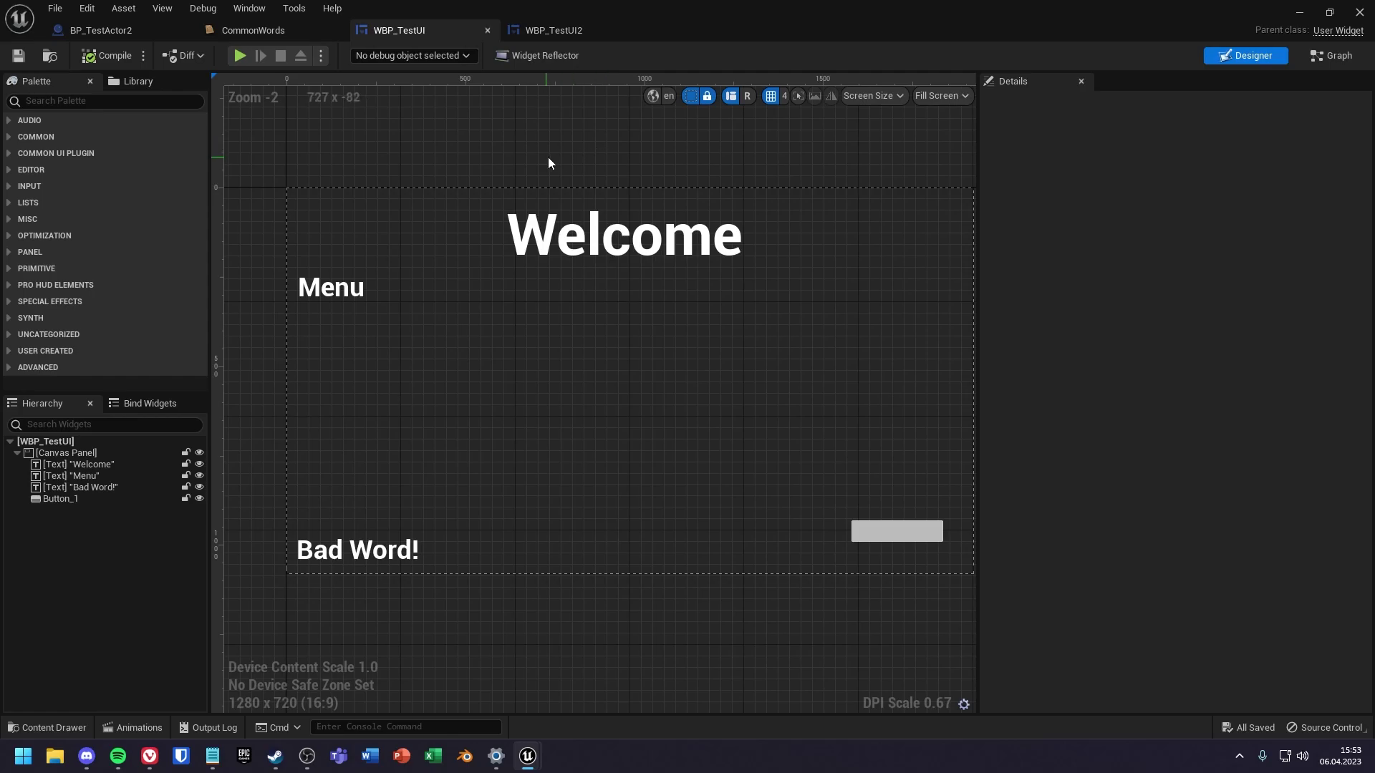
click(1300, 12)
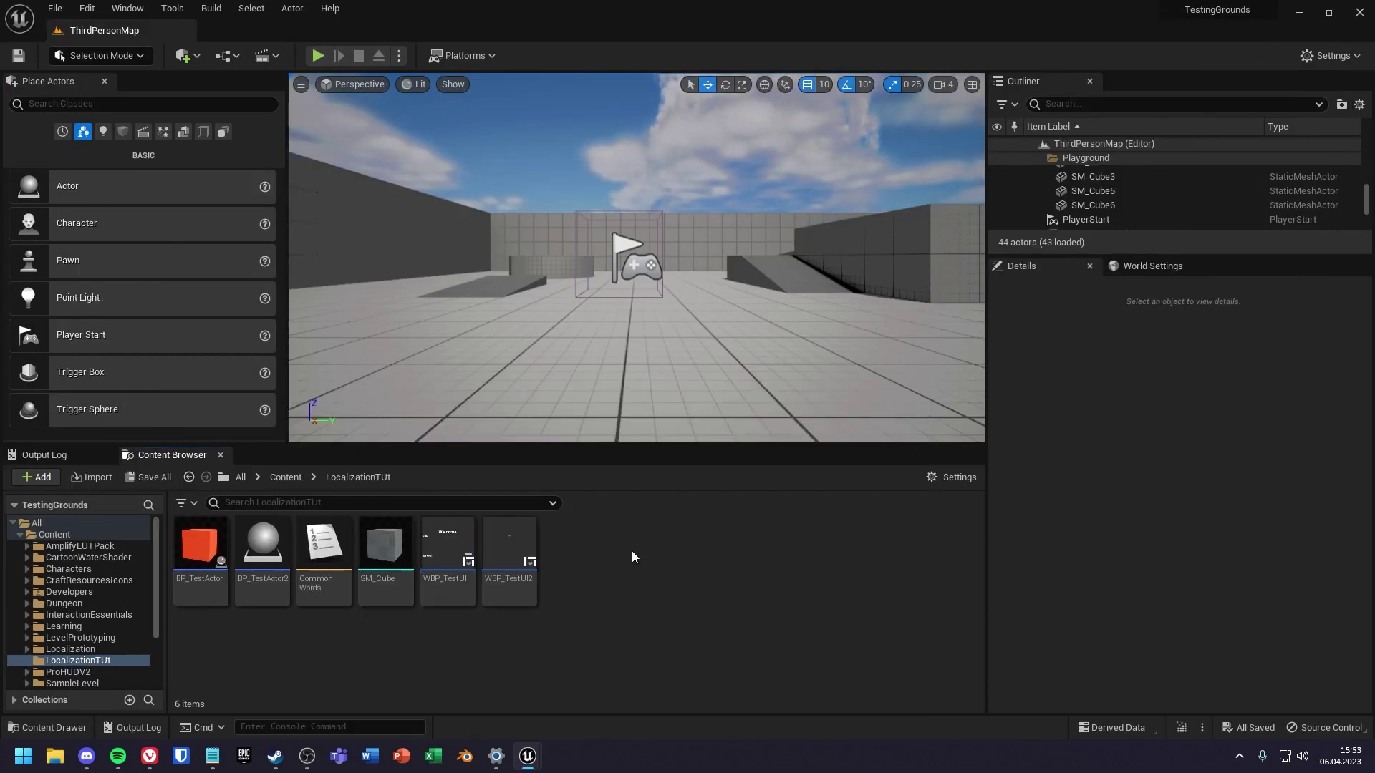
Create a German (Germany) localized asset of SM_Cube via Asset Localization
mouse_move(201, 546)
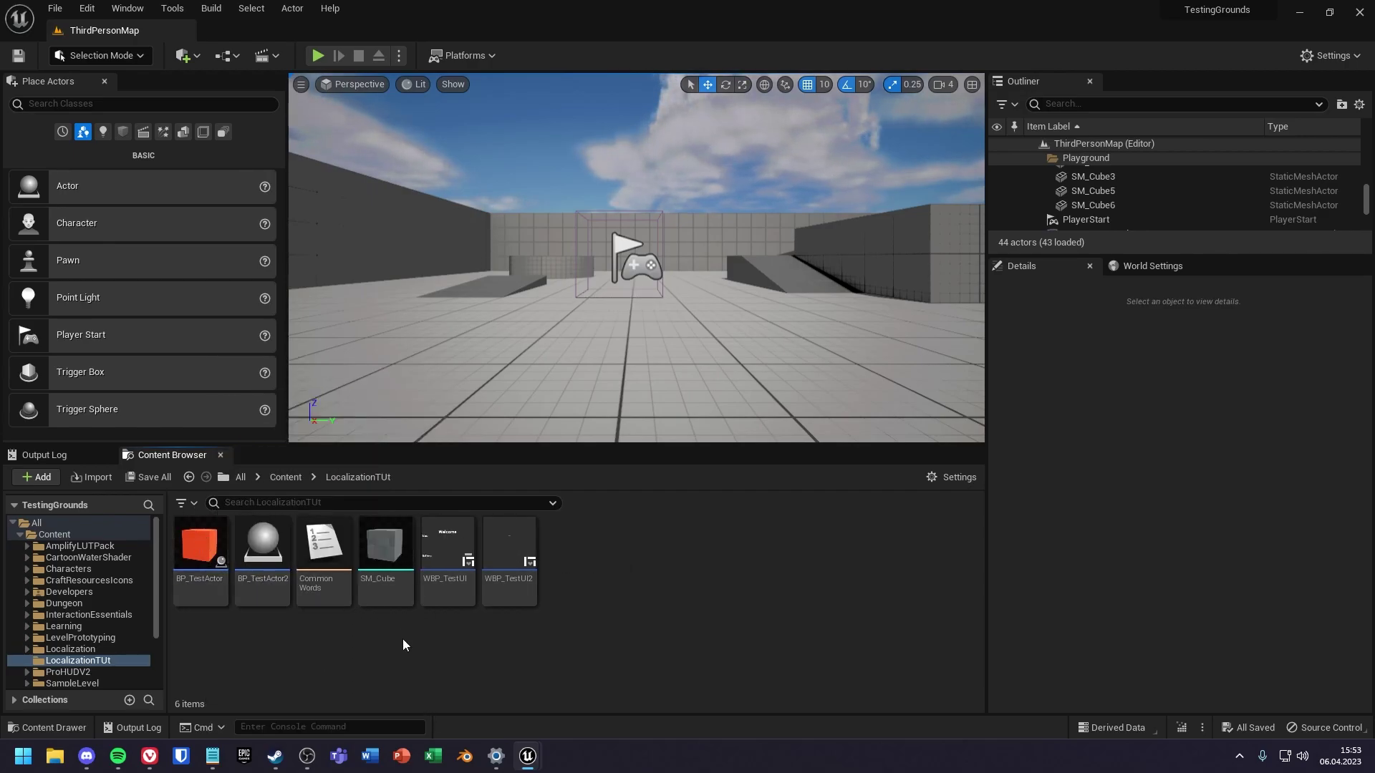
click(387, 548)
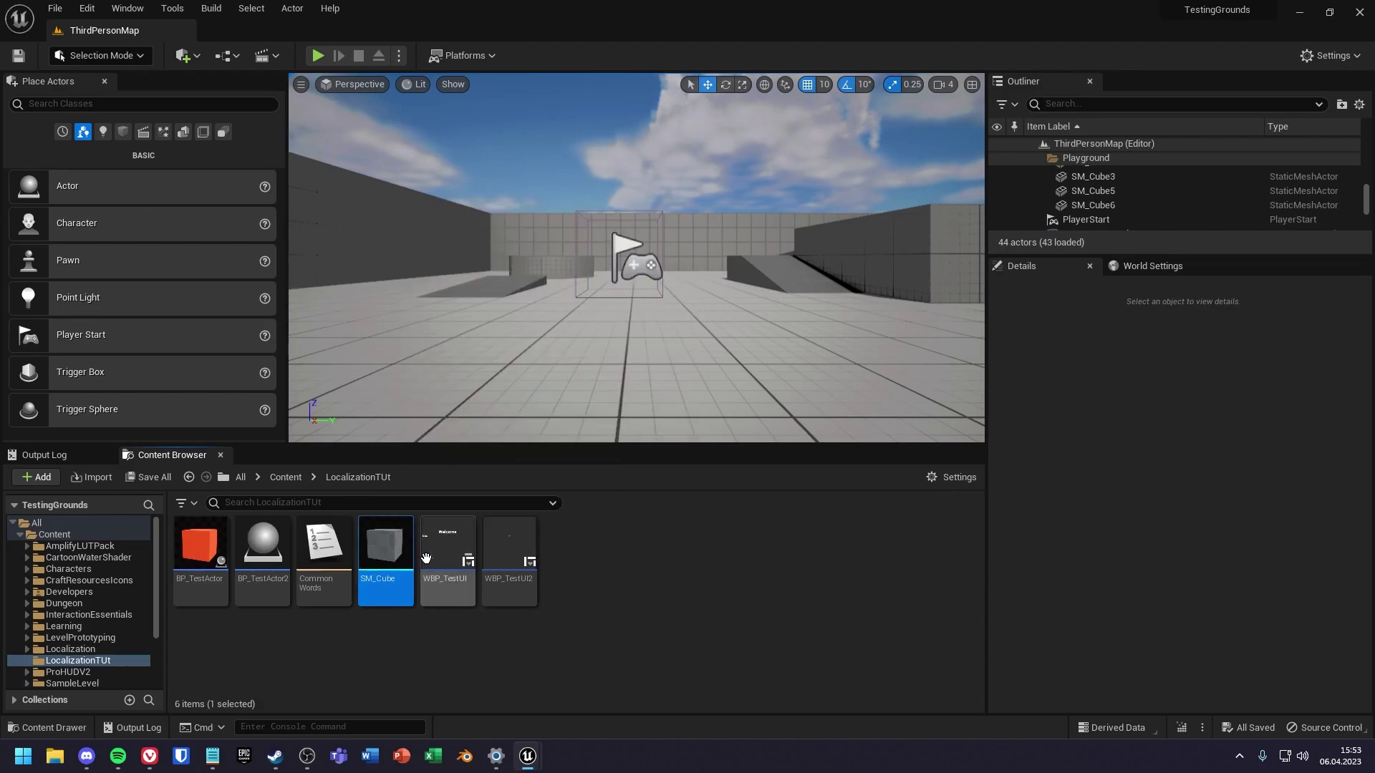
right_click(391, 554)
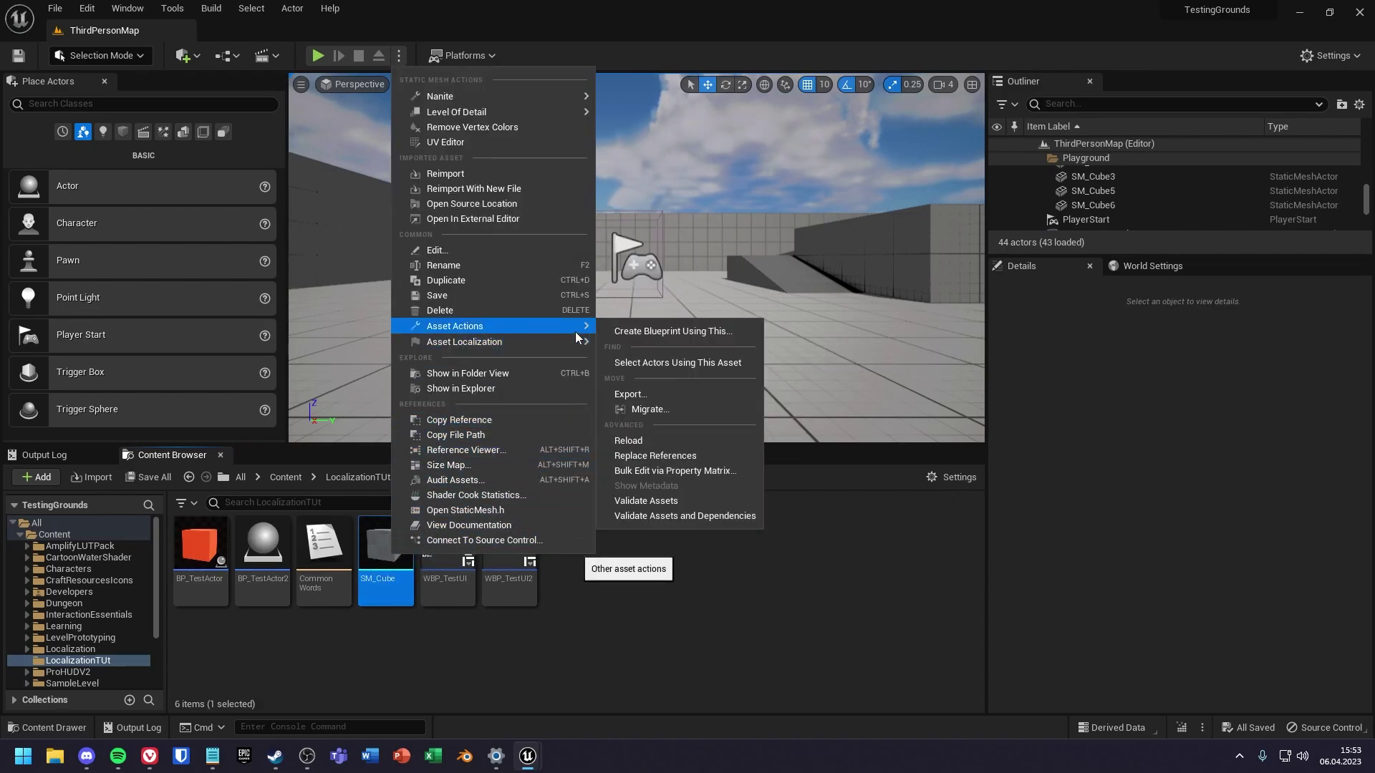
mouse_move(561, 348)
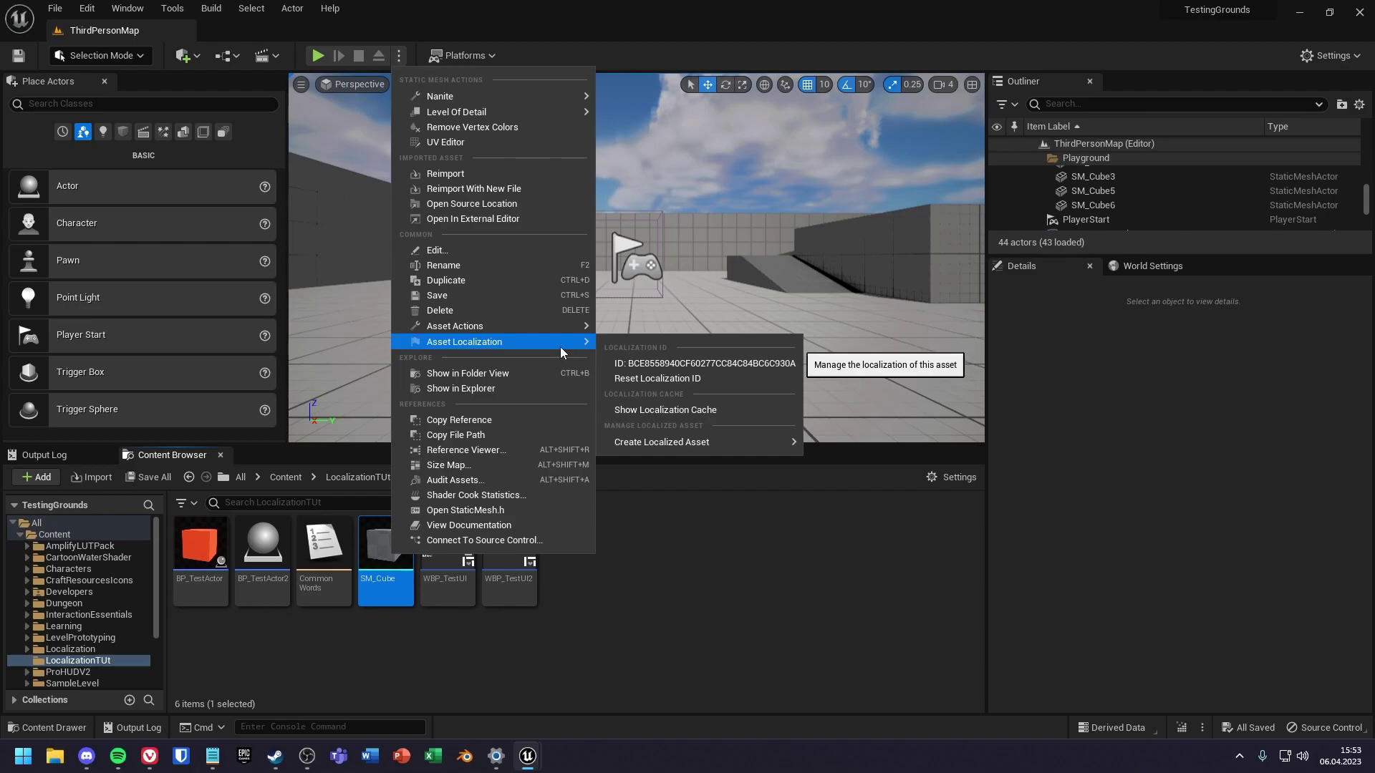
mouse_move(698, 442)
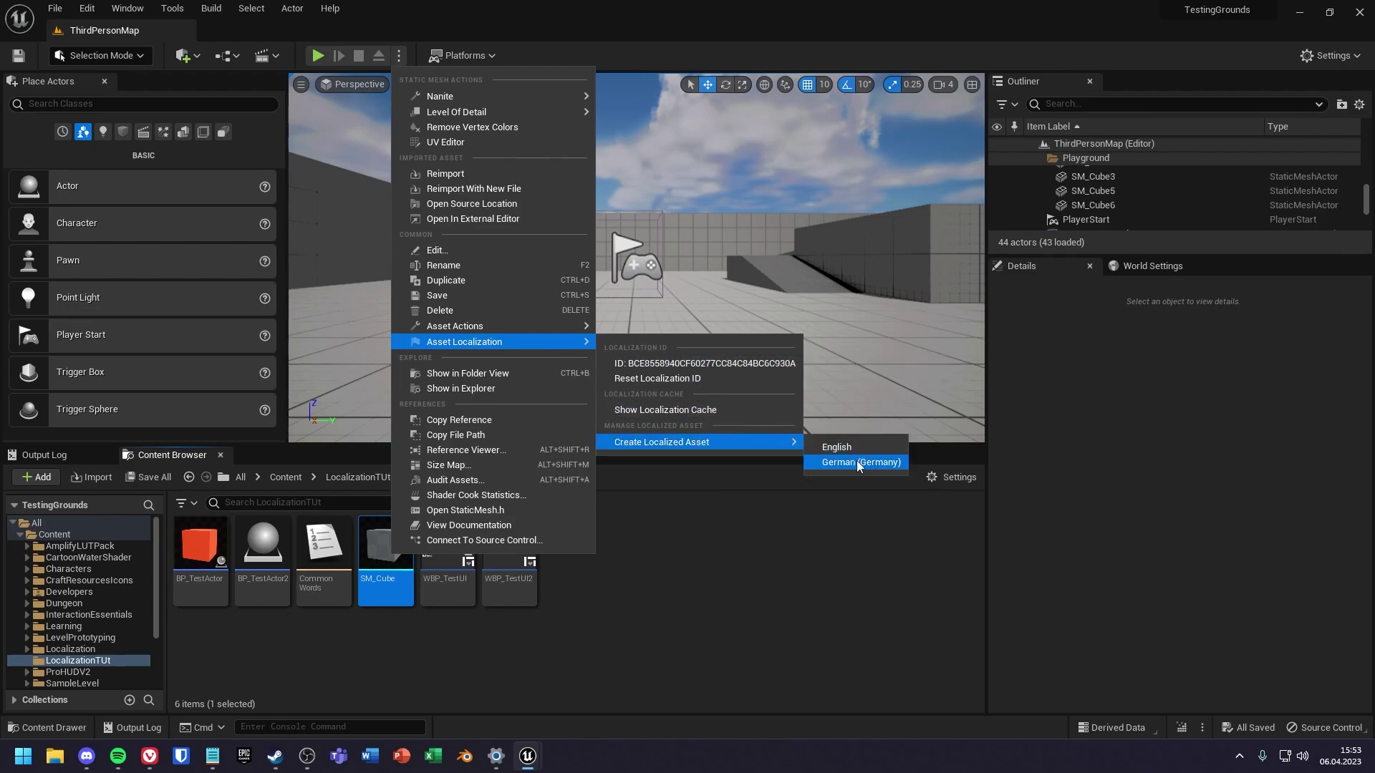
click(858, 464)
click(450, 558)
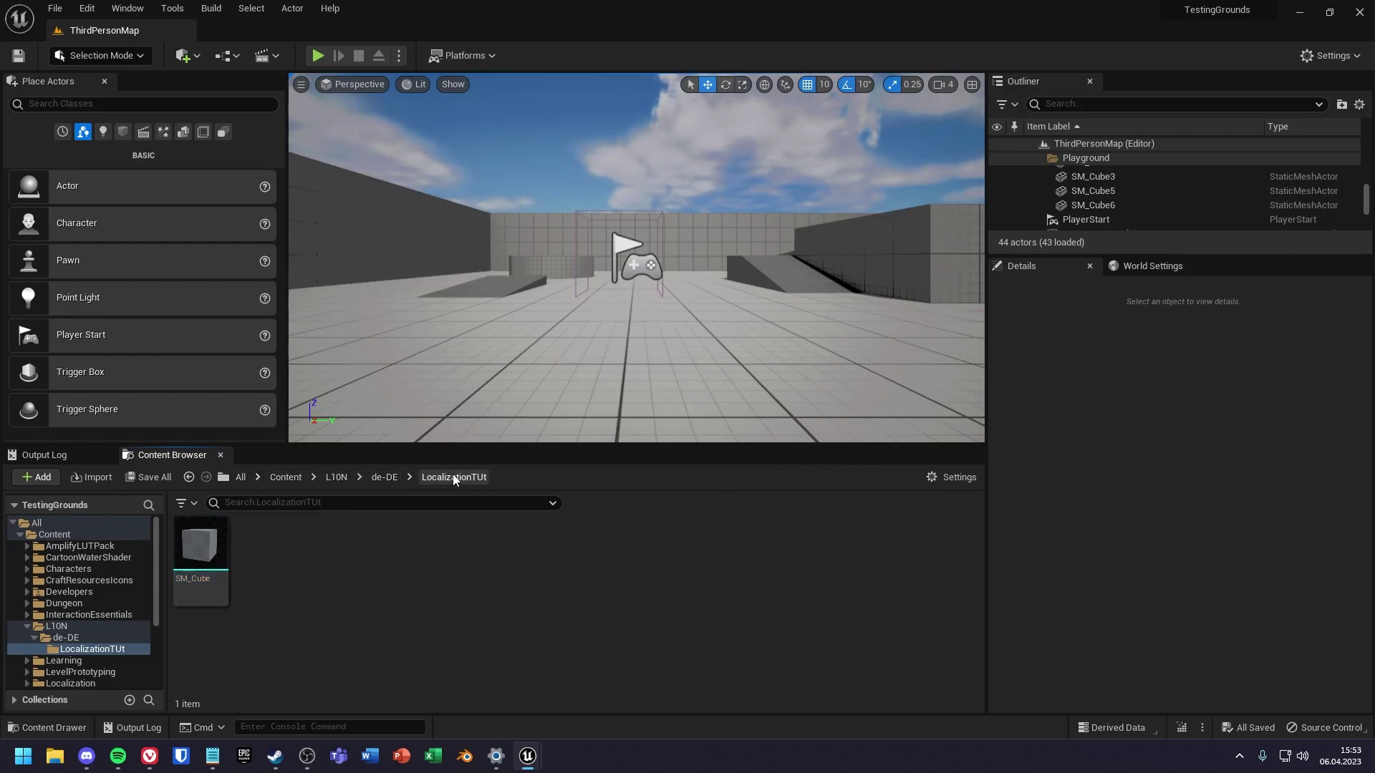
click(284, 478)
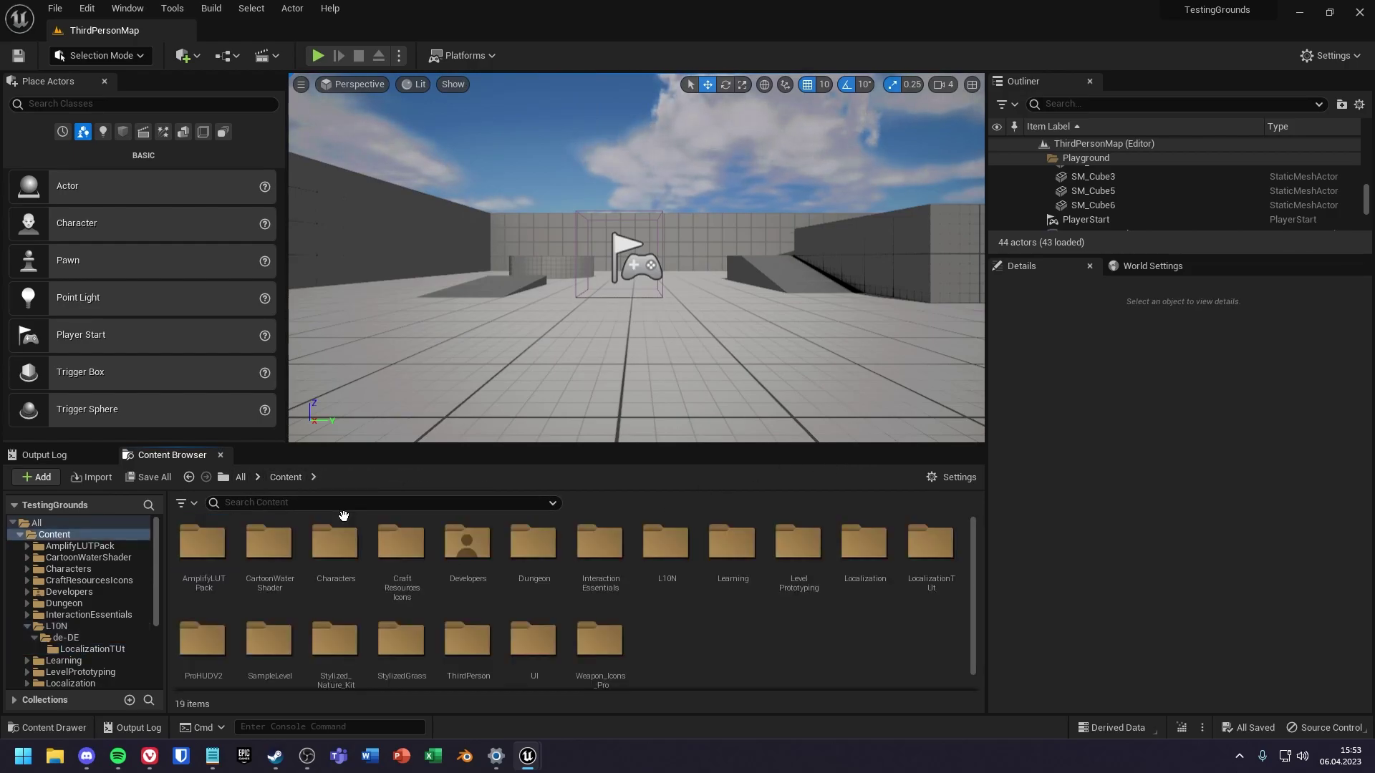
double_click(660, 566)
double_click(200, 543)
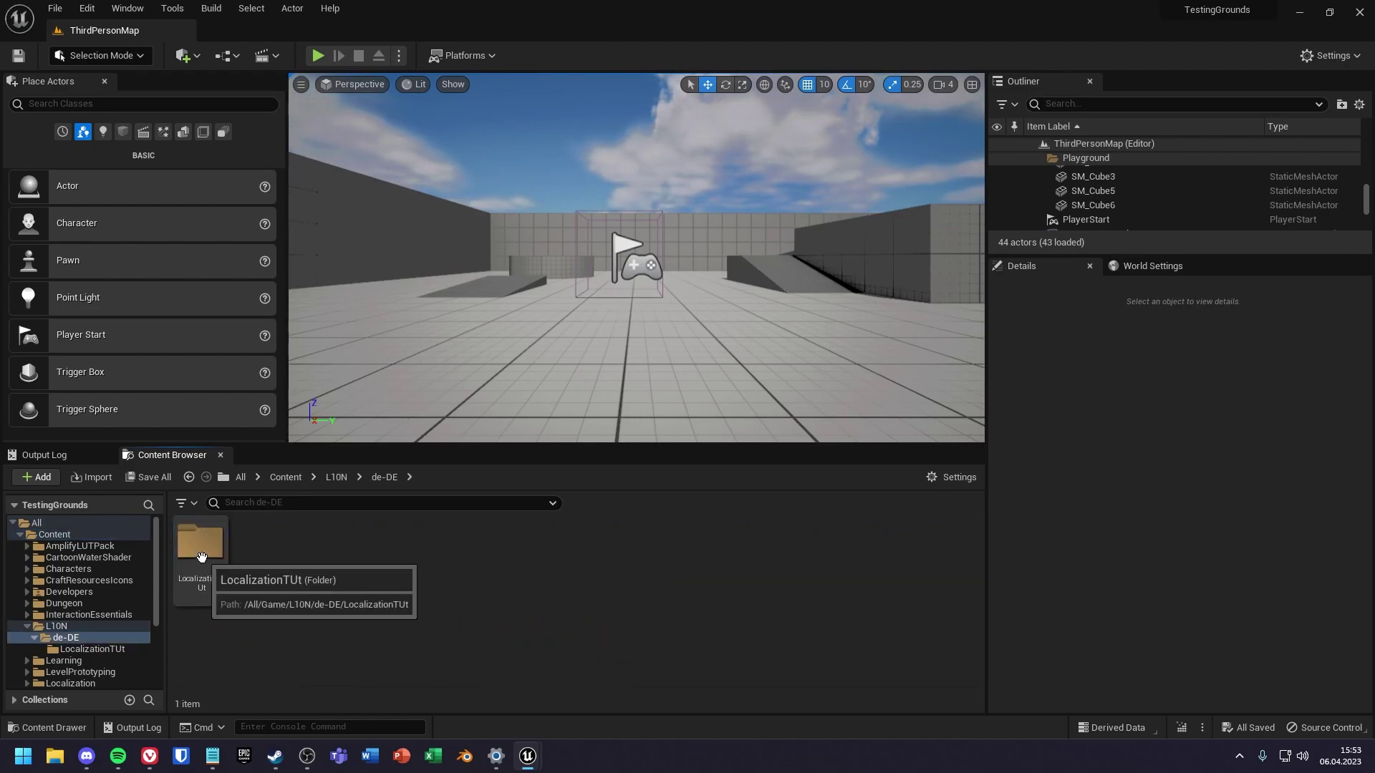
double_click(201, 543)
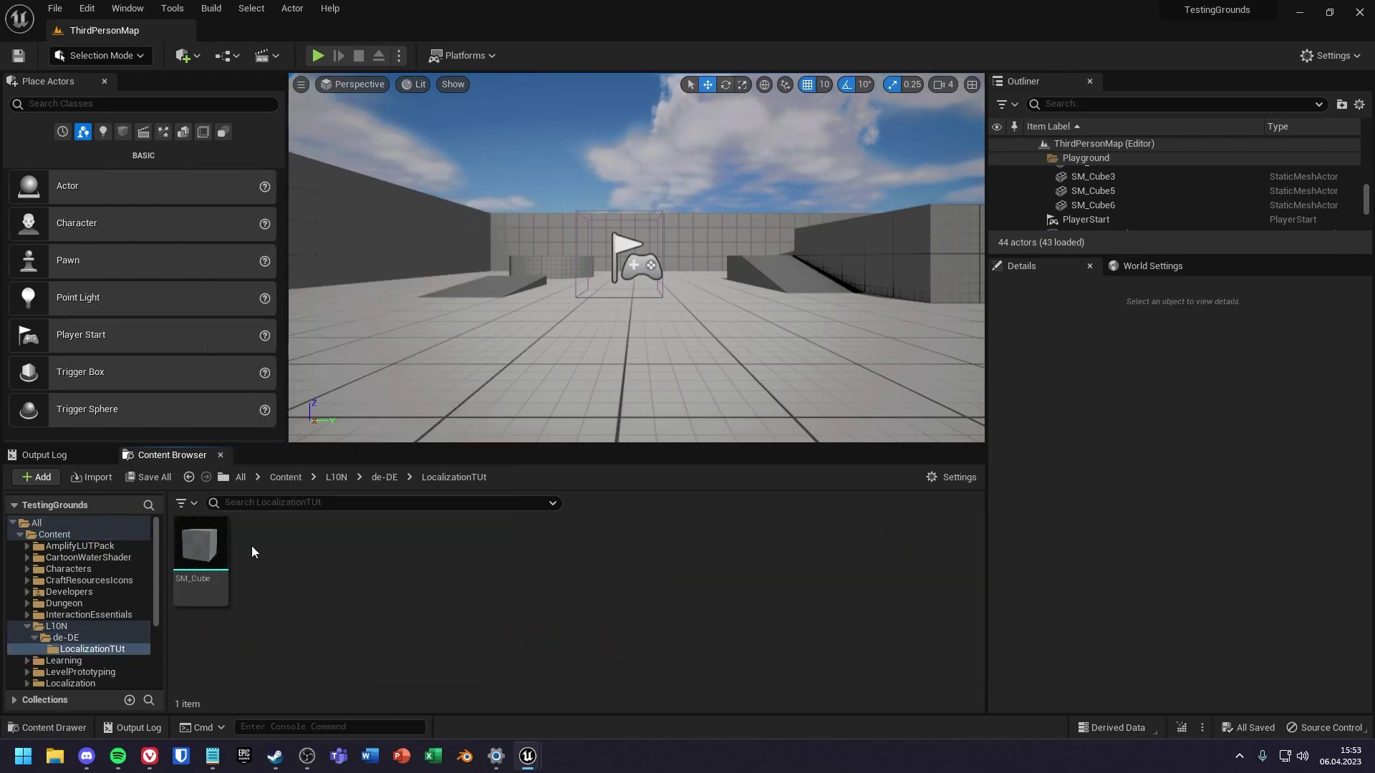
Reimport the German SM_Cube using SM_Sphere.fbx as its new source file
mouse_move(191, 538)
right_click(202, 560)
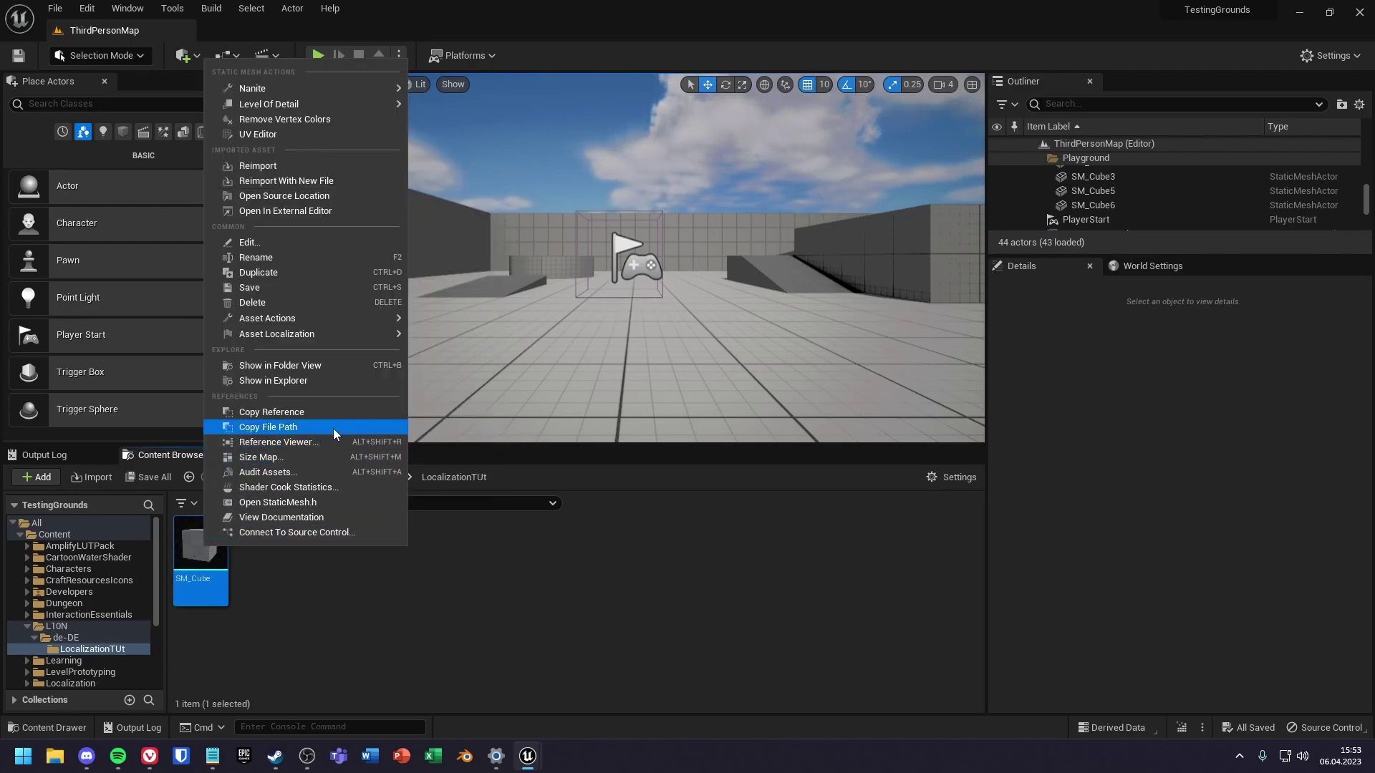
click(333, 429)
right_click(200, 562)
mouse_move(330, 329)
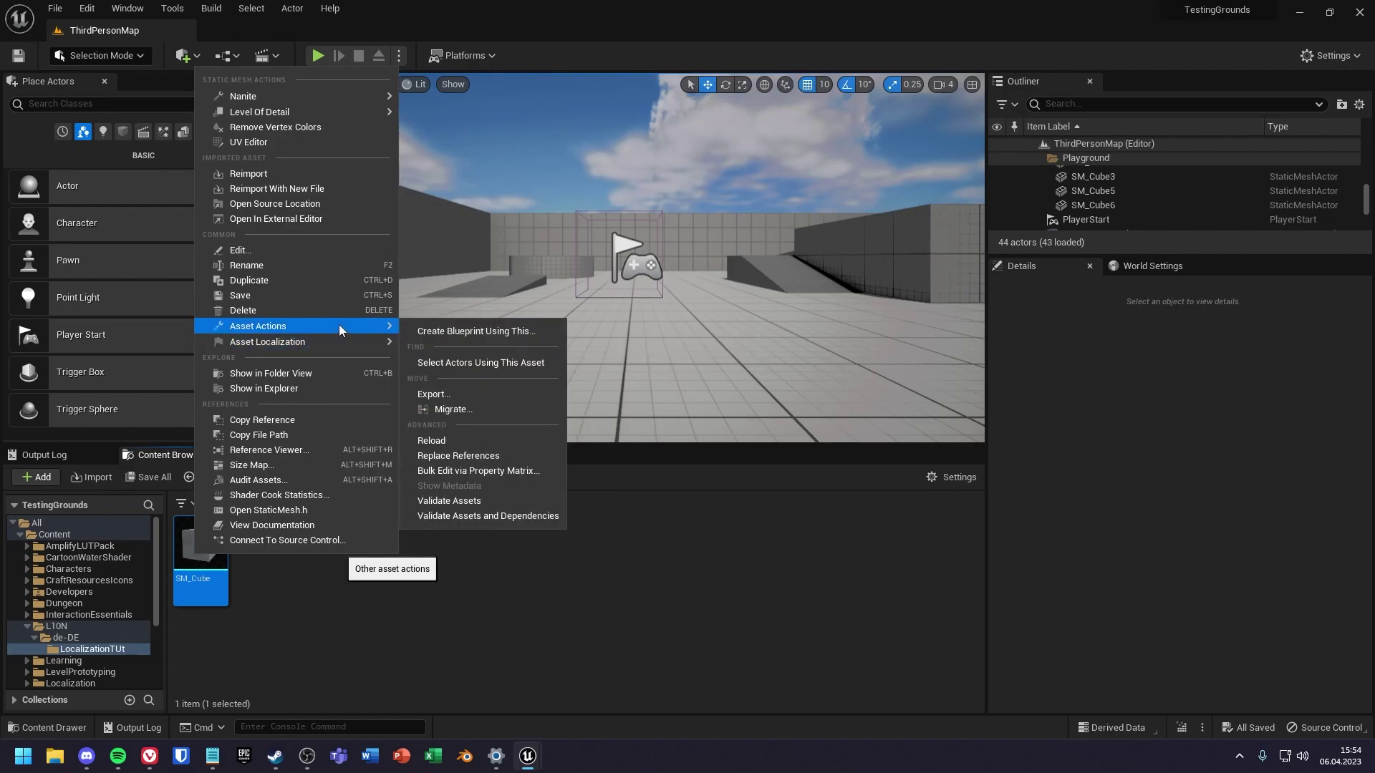
click(311, 188)
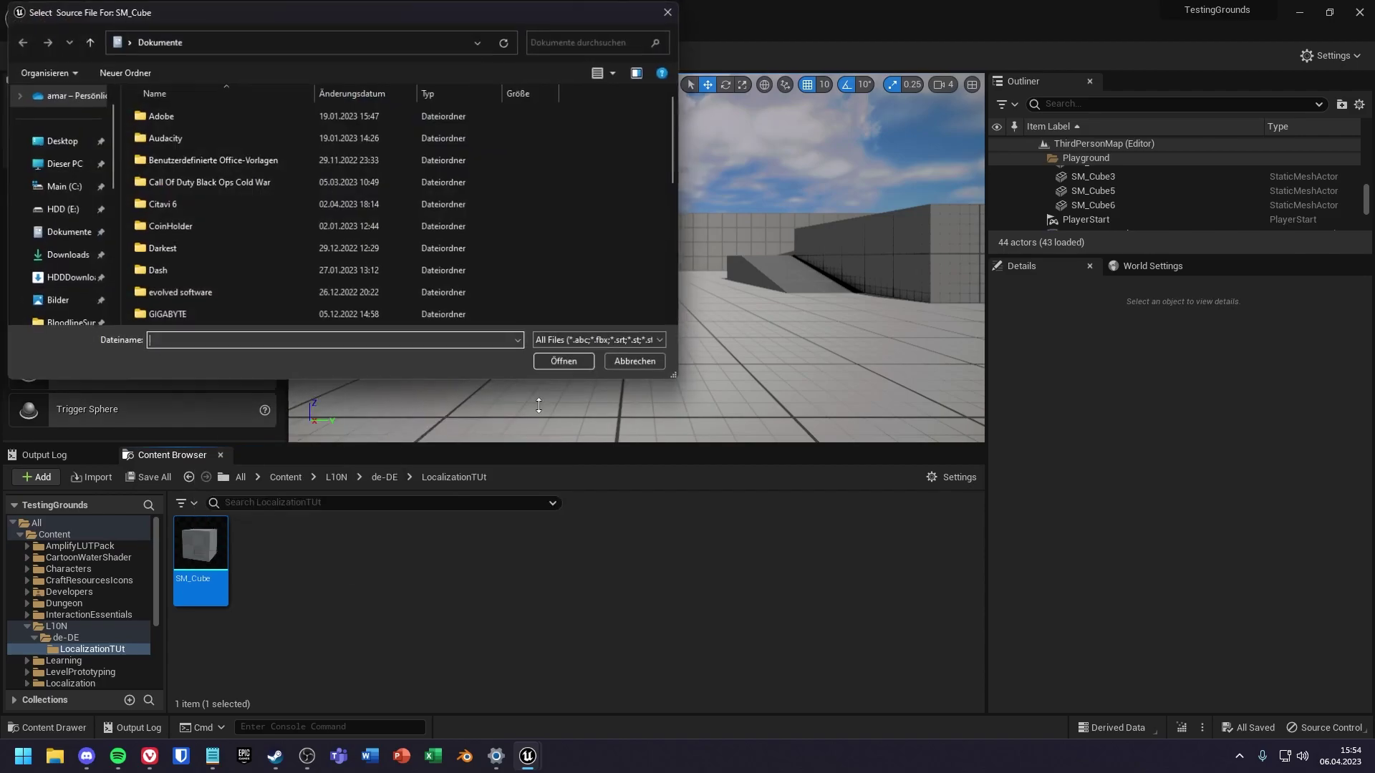
click(360, 93)
click(314, 114)
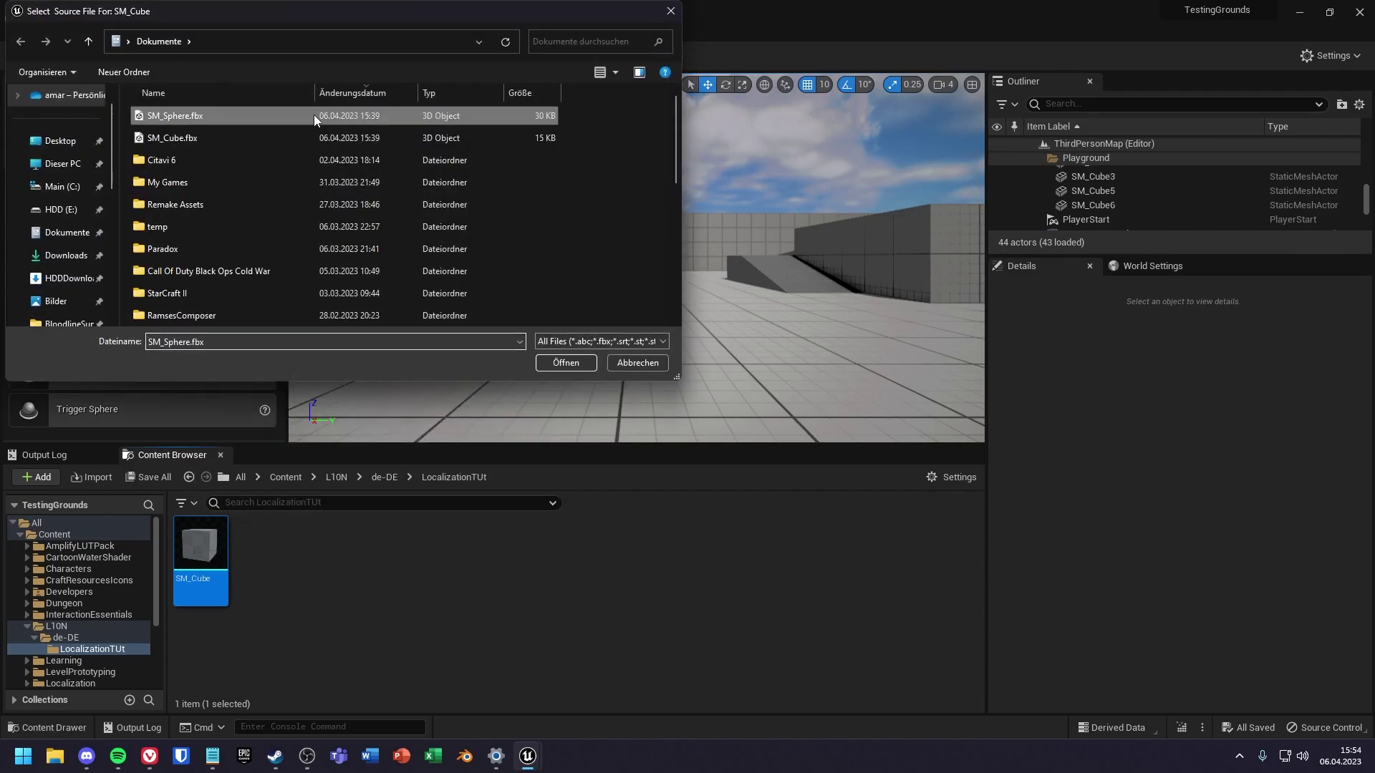
click(567, 363)
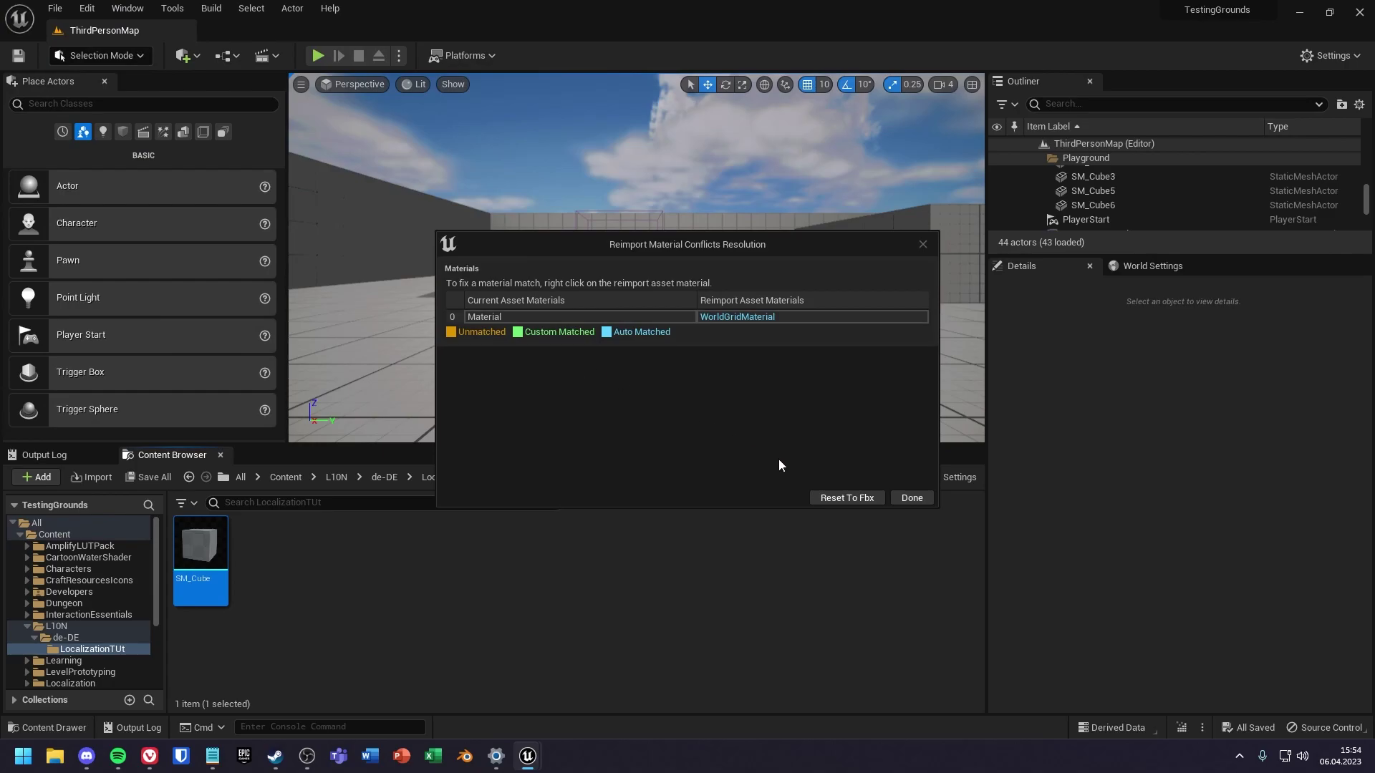
click(840, 499)
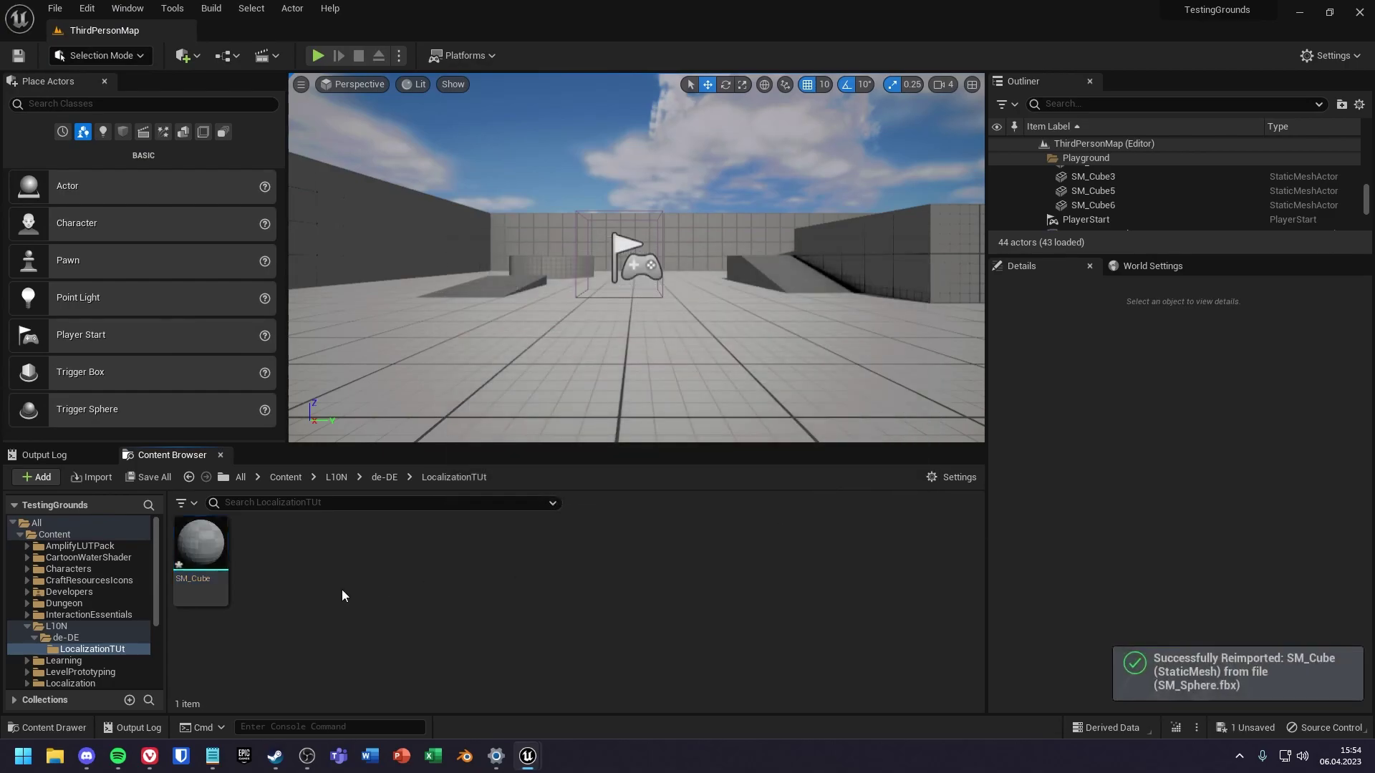
Save all, then place BP_TestActor in the level near the player start
click(55, 8)
click(106, 168)
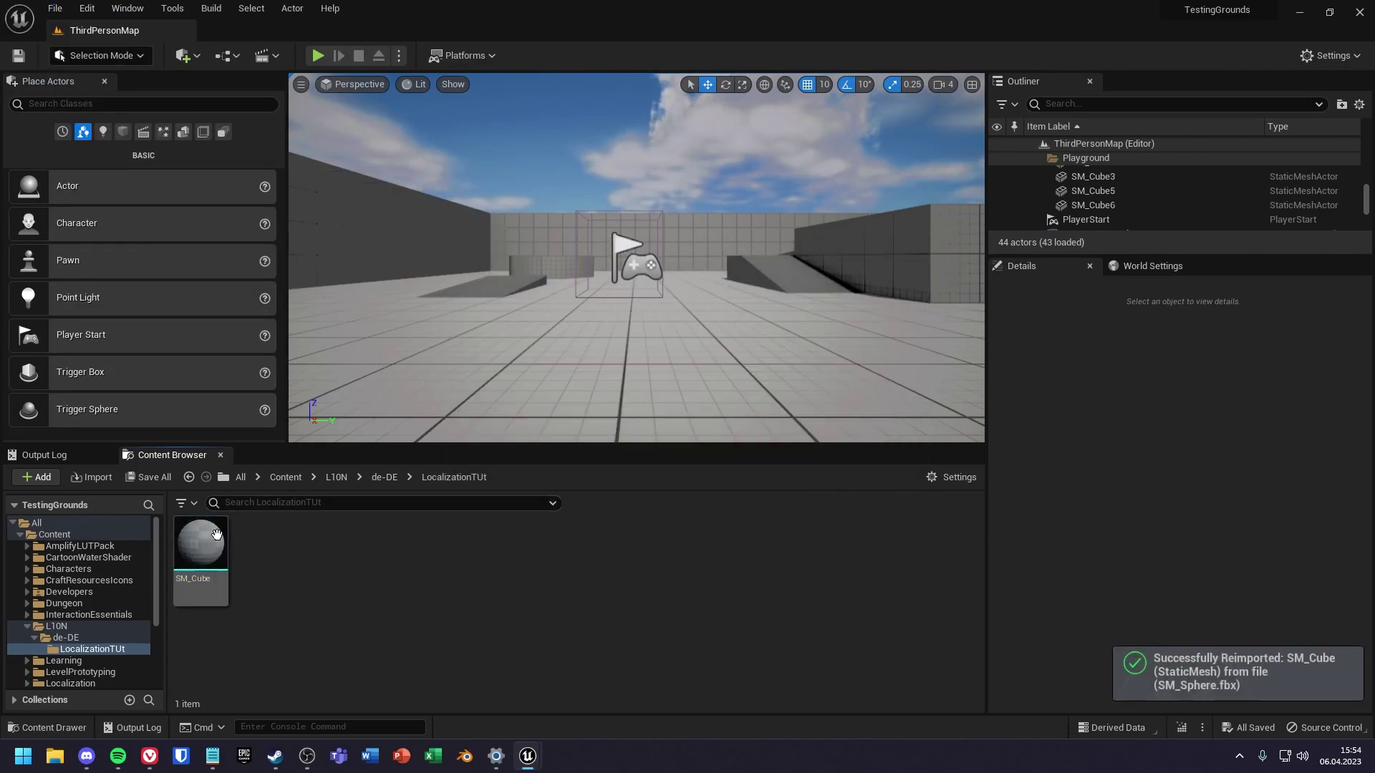
click(337, 477)
click(290, 478)
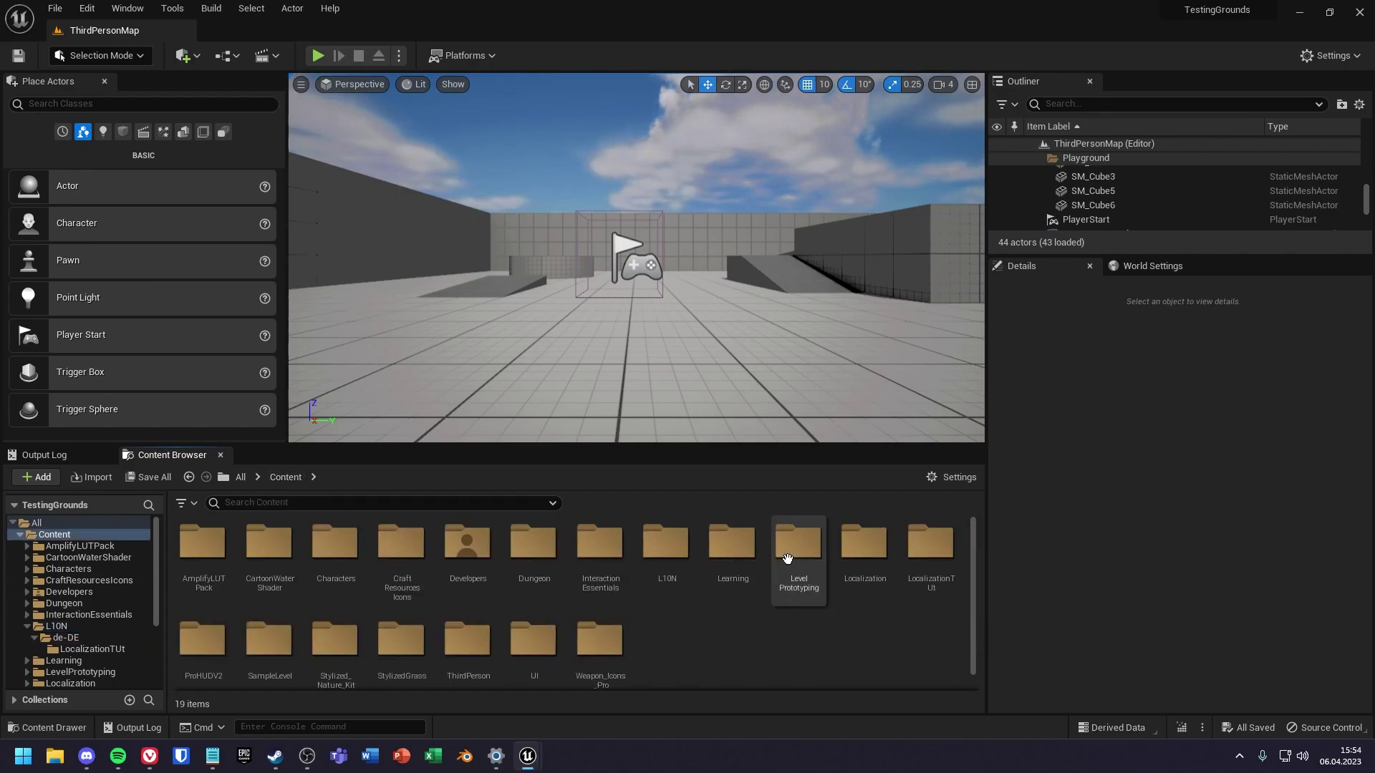
double_click(800, 548)
click(199, 538)
drag(199, 538, 470, 279)
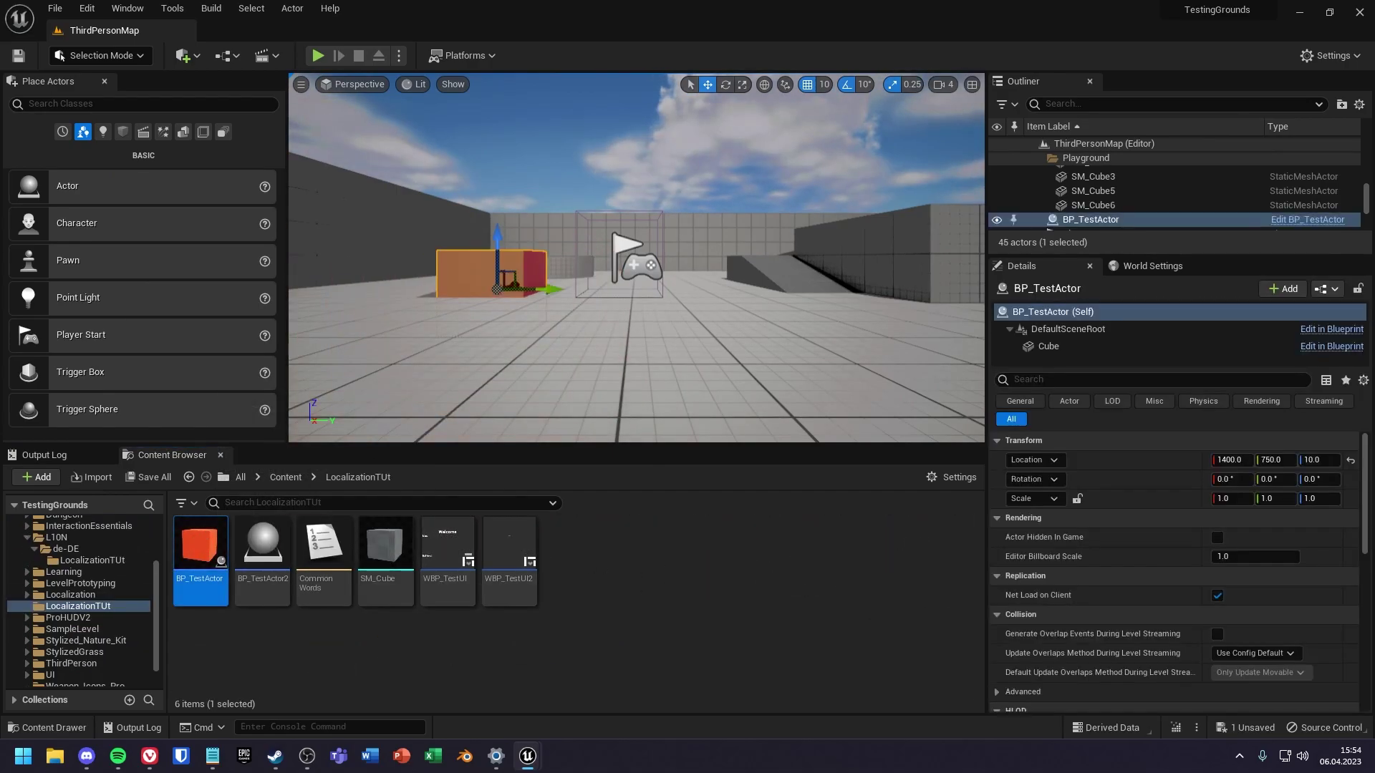
key(f)
Set the Editor Preferences preview game language to German
click(87, 8)
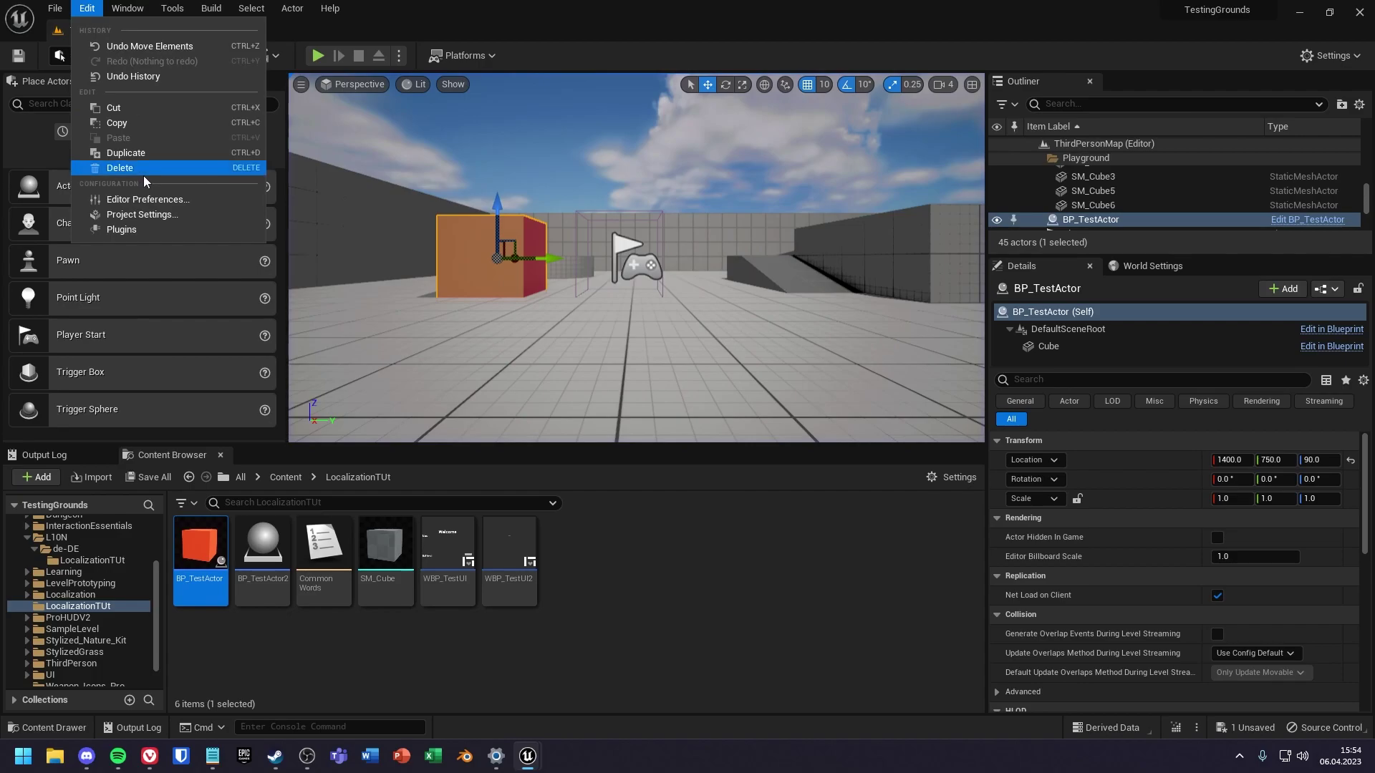
click(132, 188)
click(268, 360)
click(718, 214)
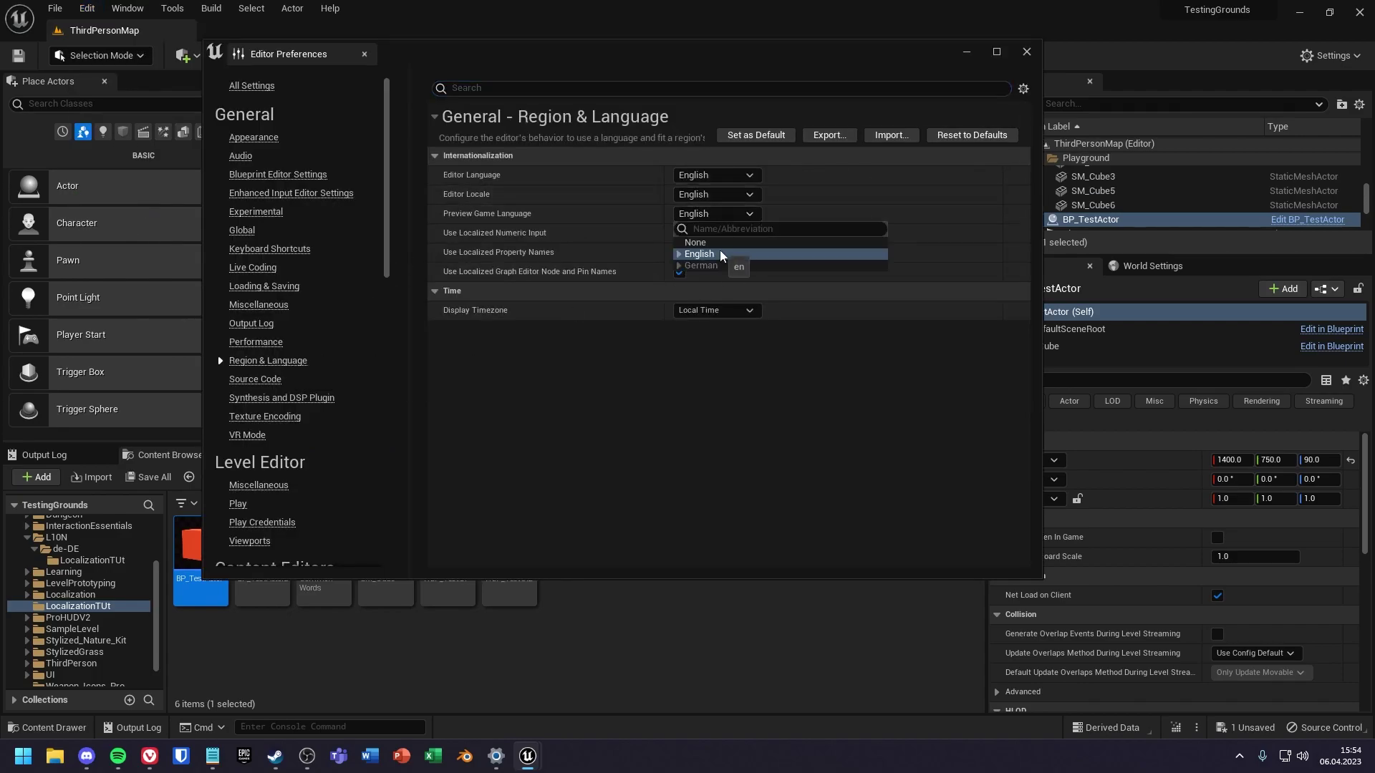
click(720, 278)
click(364, 54)
Play the level in the editor to check the German UI, then stop
click(318, 56)
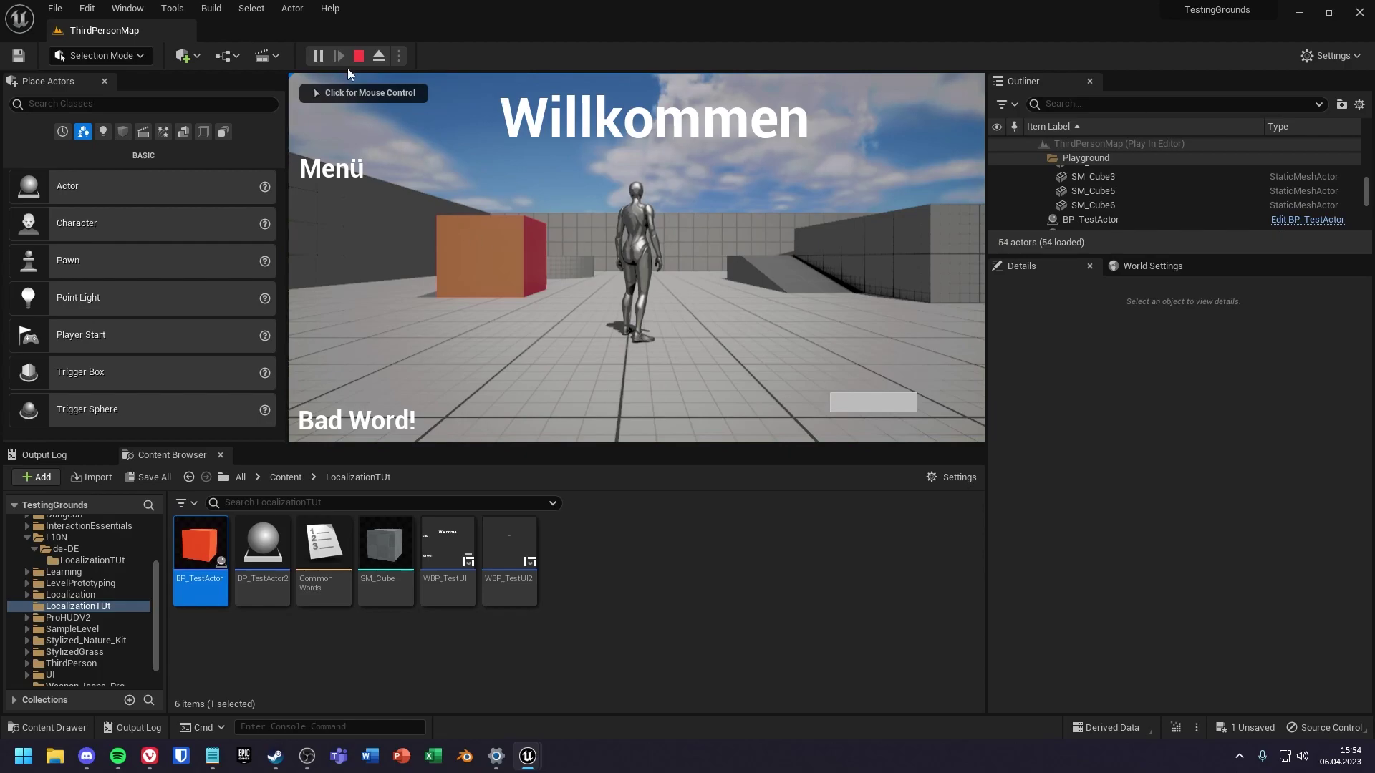
click(358, 56)
right_drag(582, 224, 618, 442)
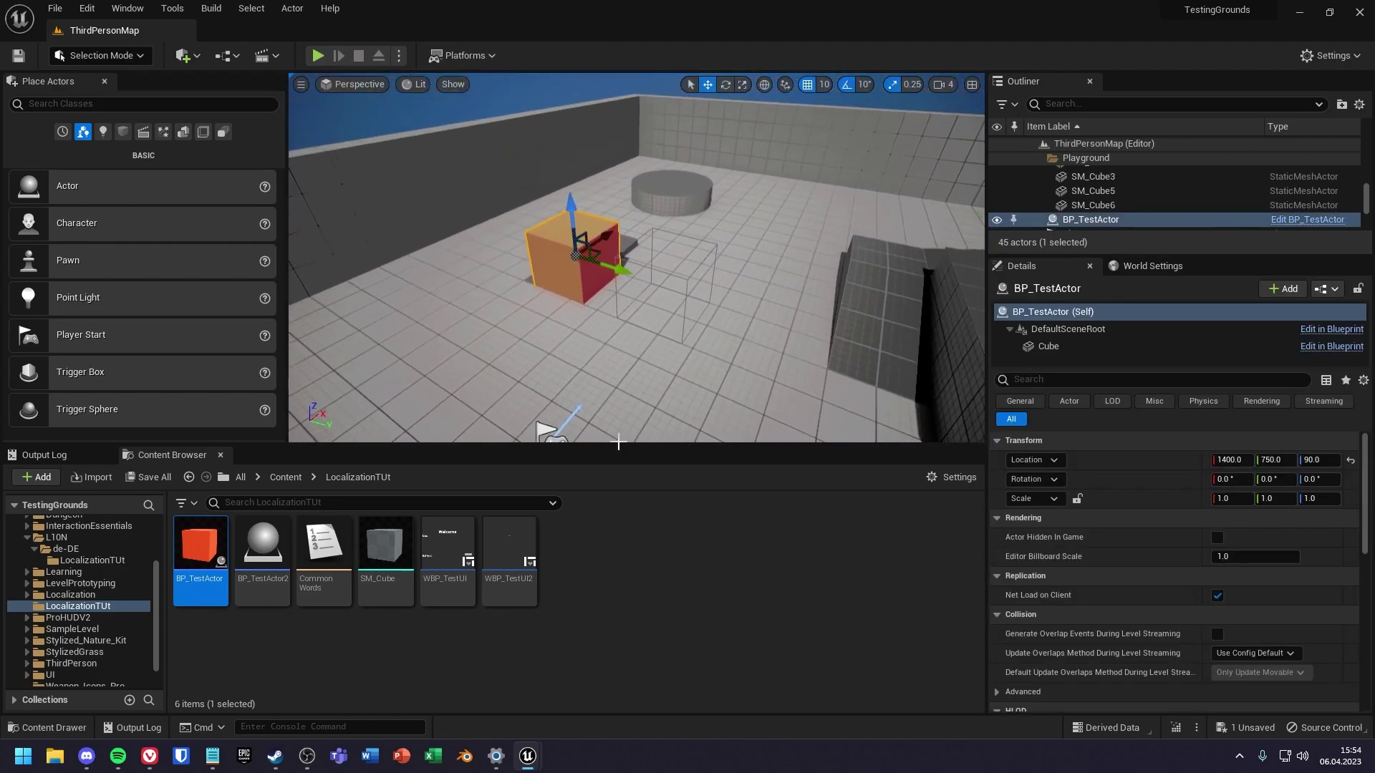
Run the level as a Standalone Game after saving BP_TestActor, walk around the sphere, then exit
click(399, 55)
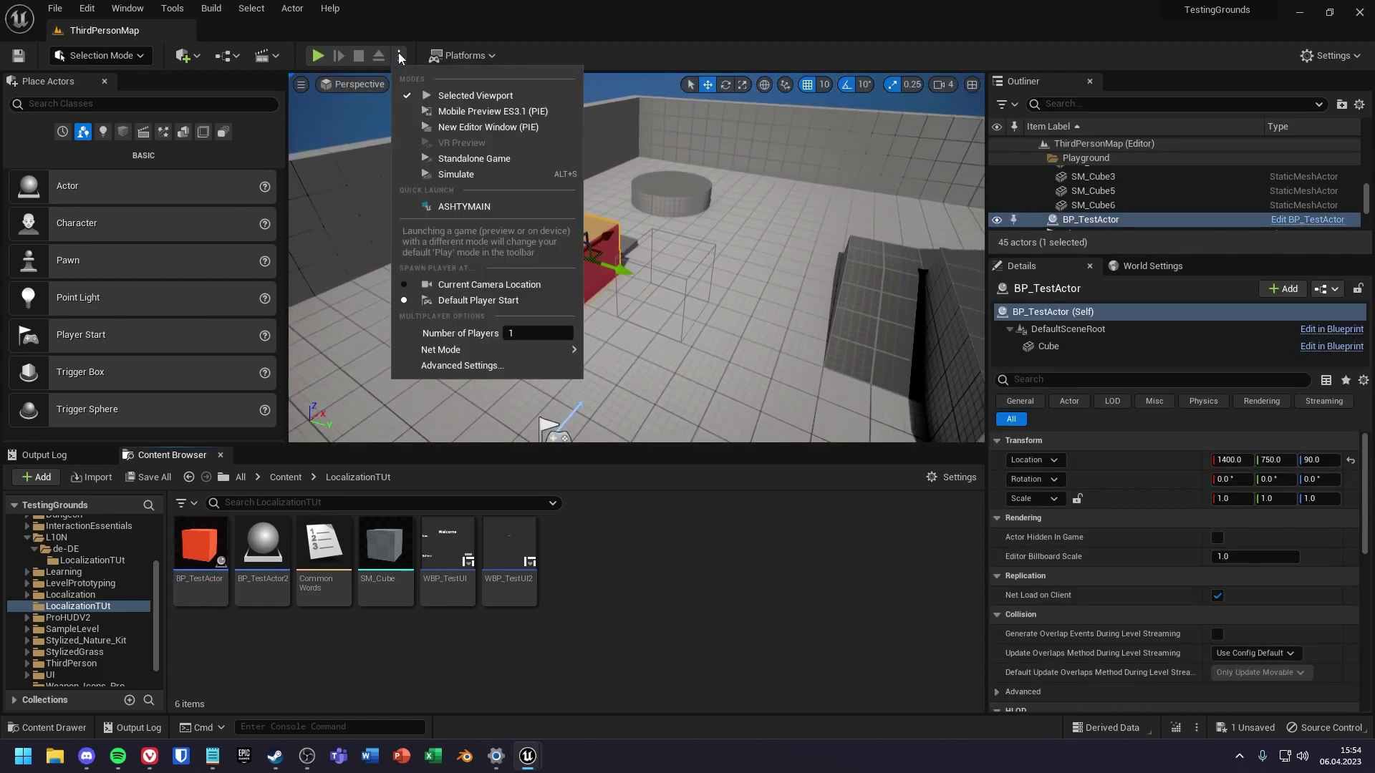
click(467, 160)
click(804, 537)
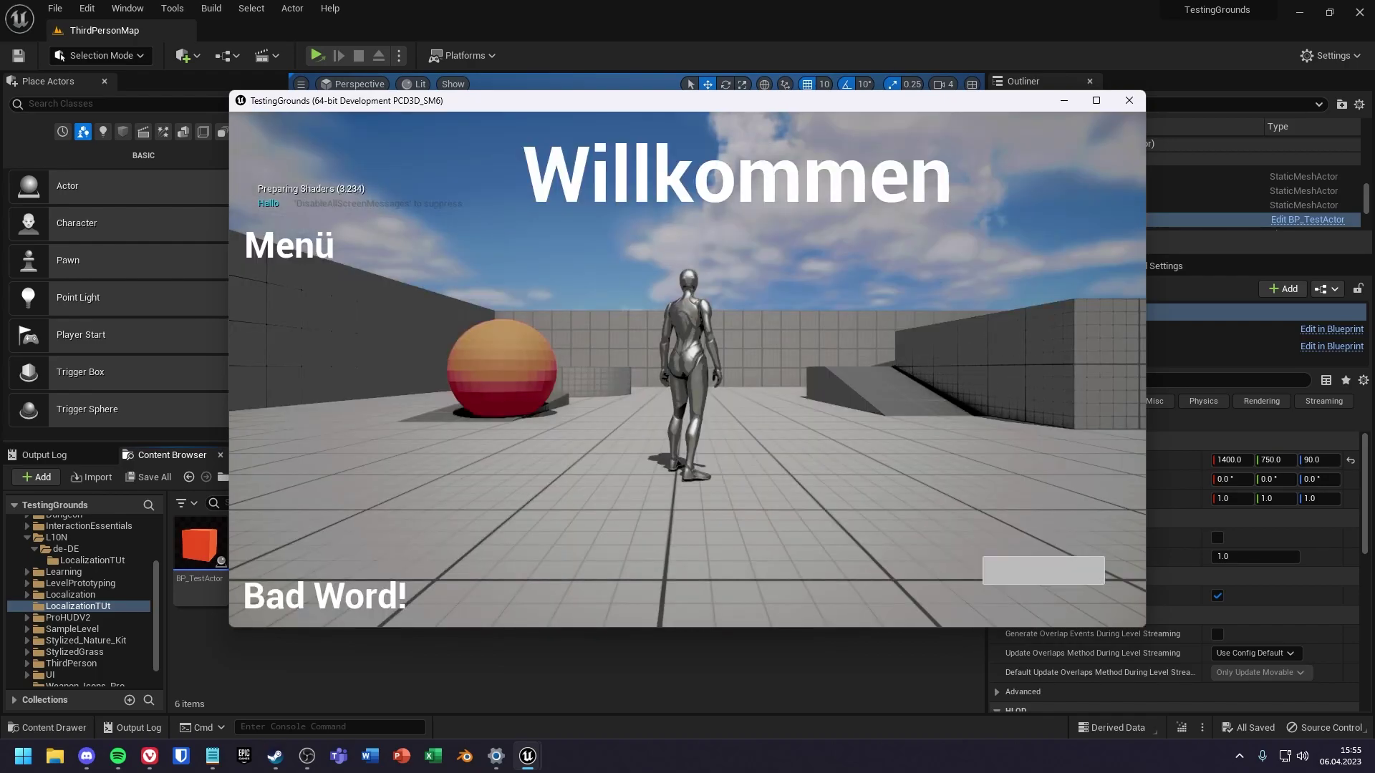
key(w)
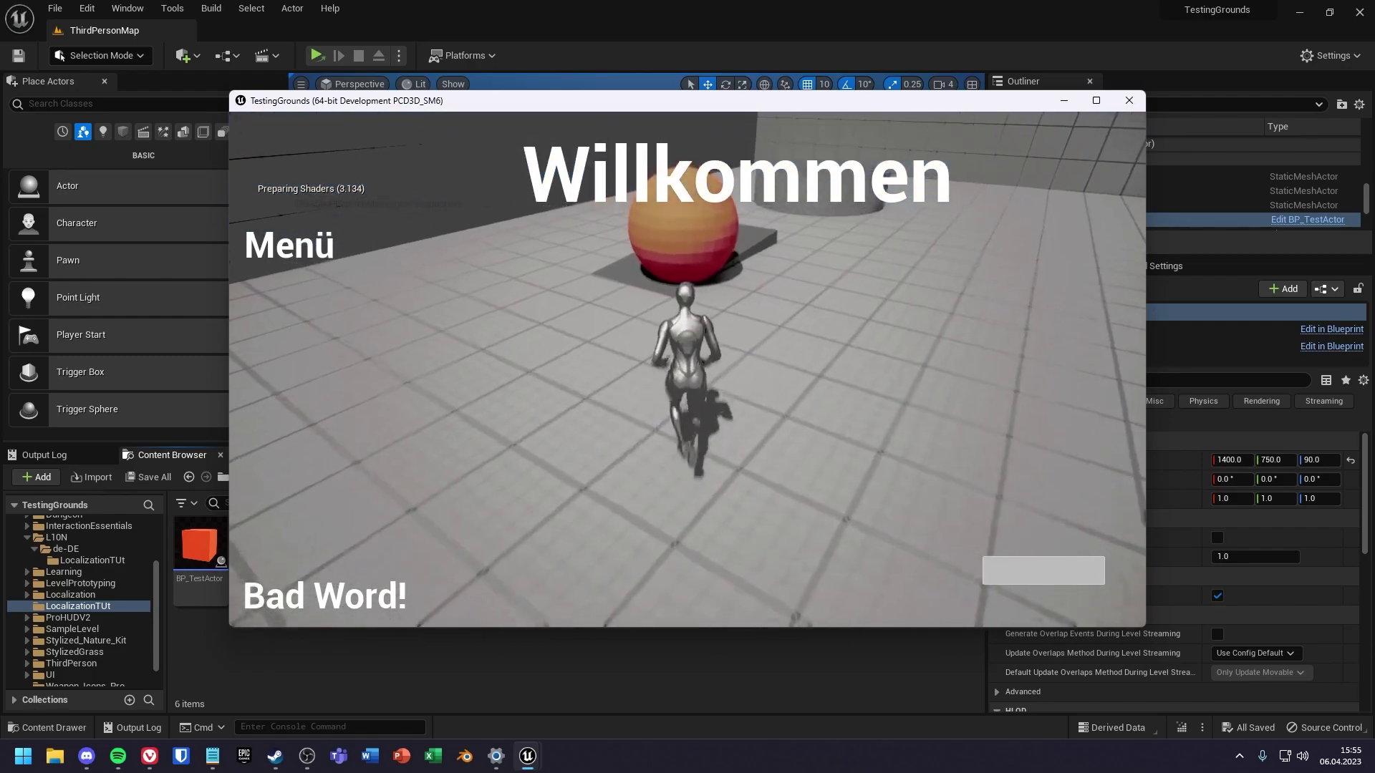
key(a)
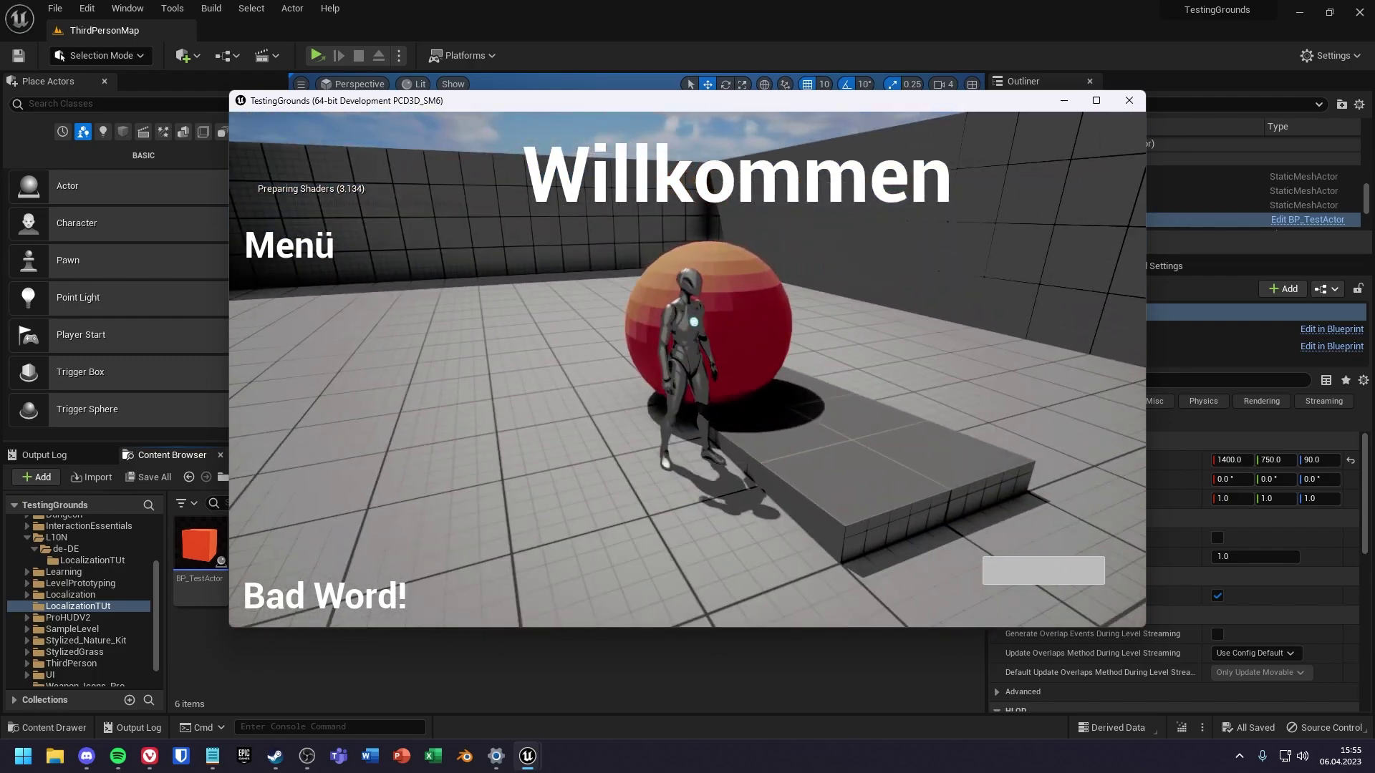
key(s)
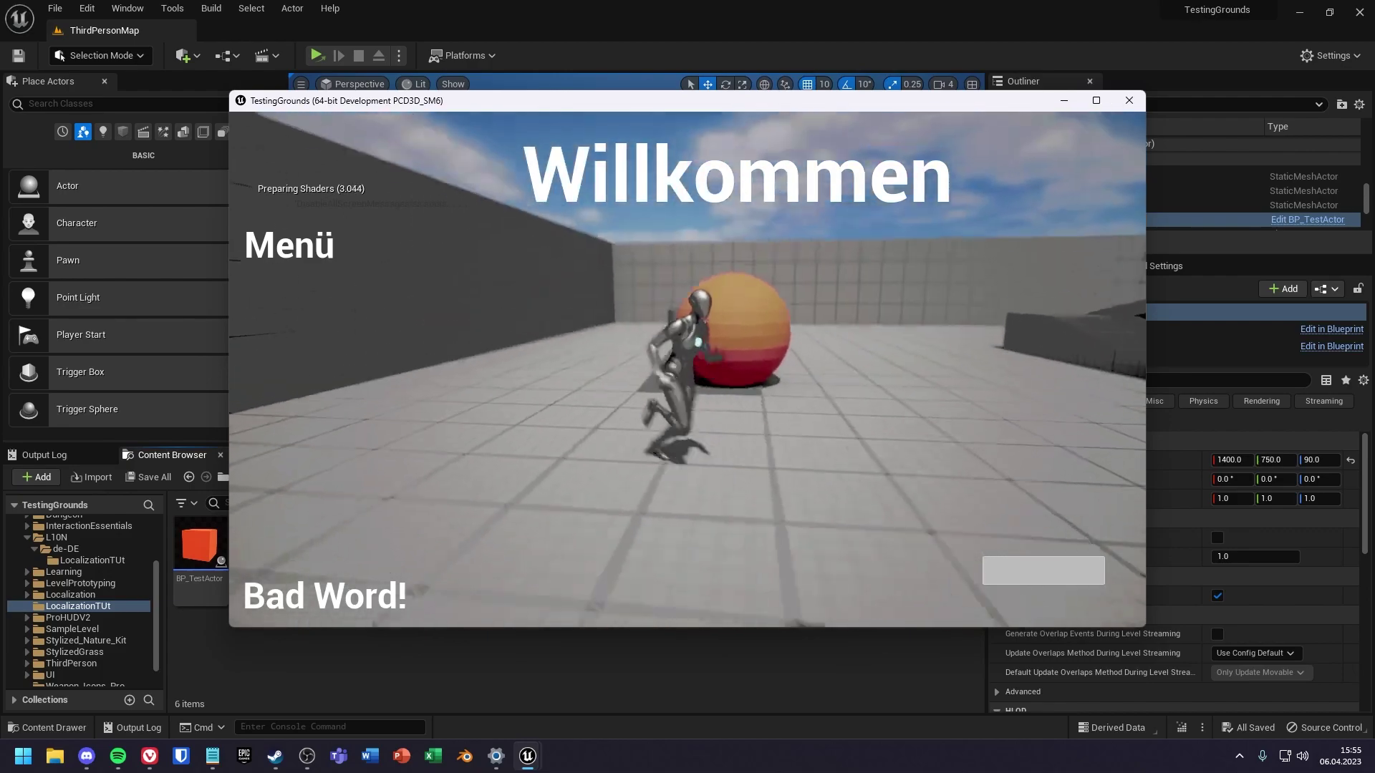
key(Escape)
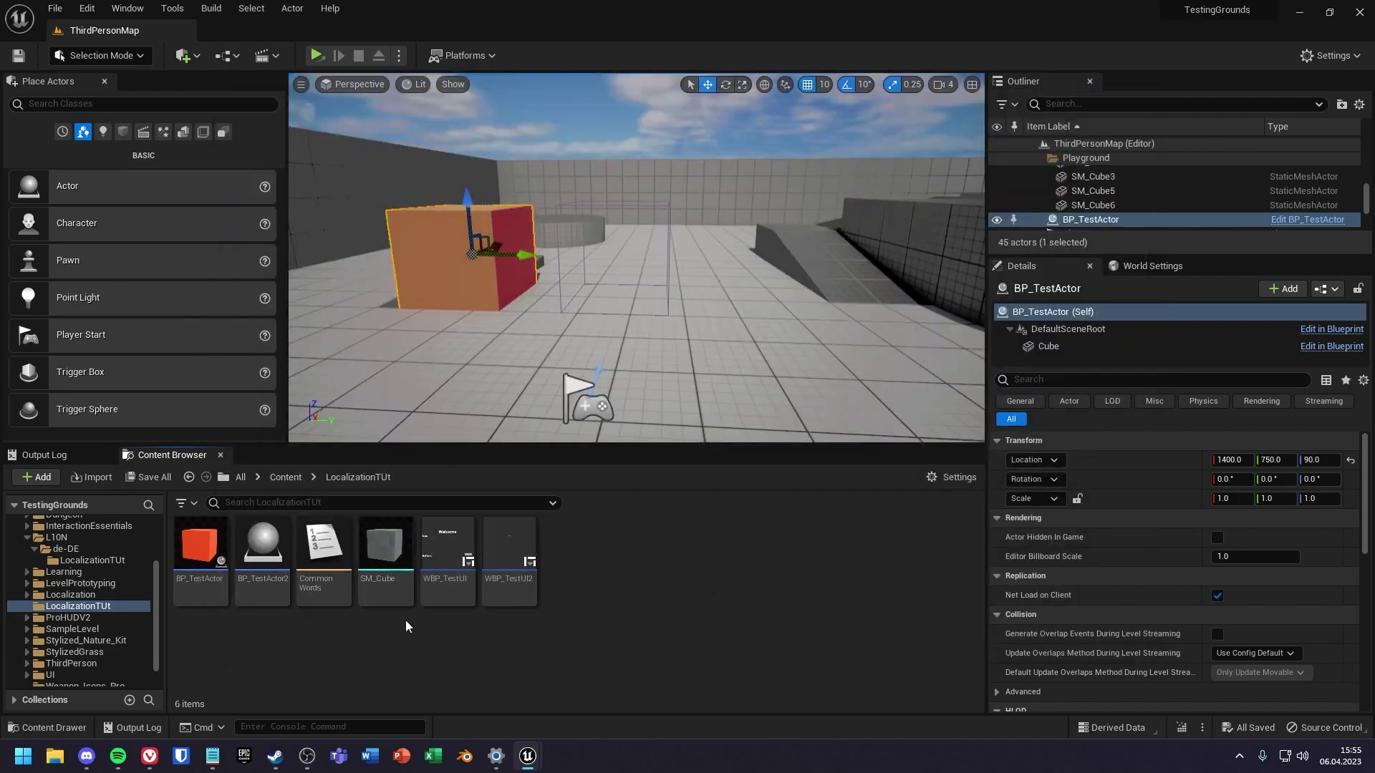
Open WBP_TestUI, clear the Palette search, and switch from Designer to its Event Graph
double_click(440, 579)
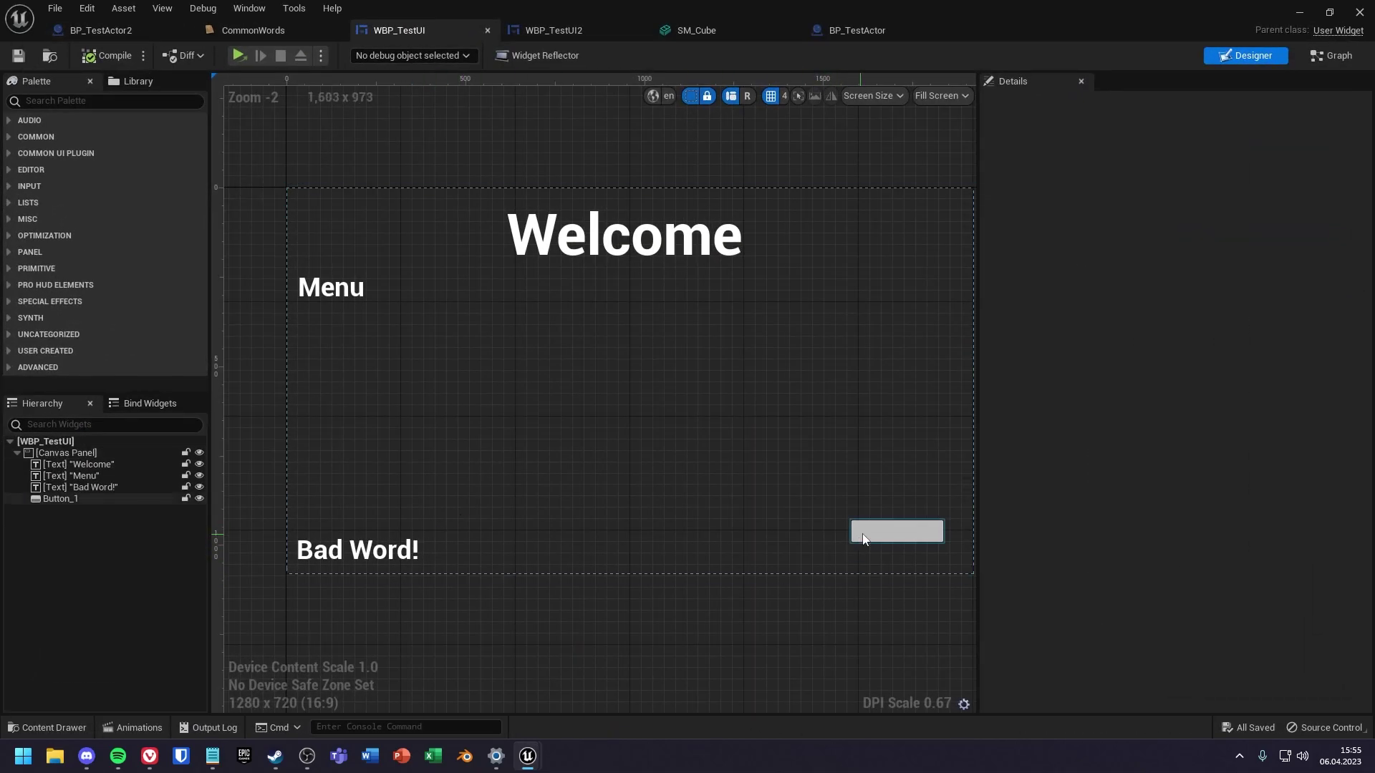
click(867, 536)
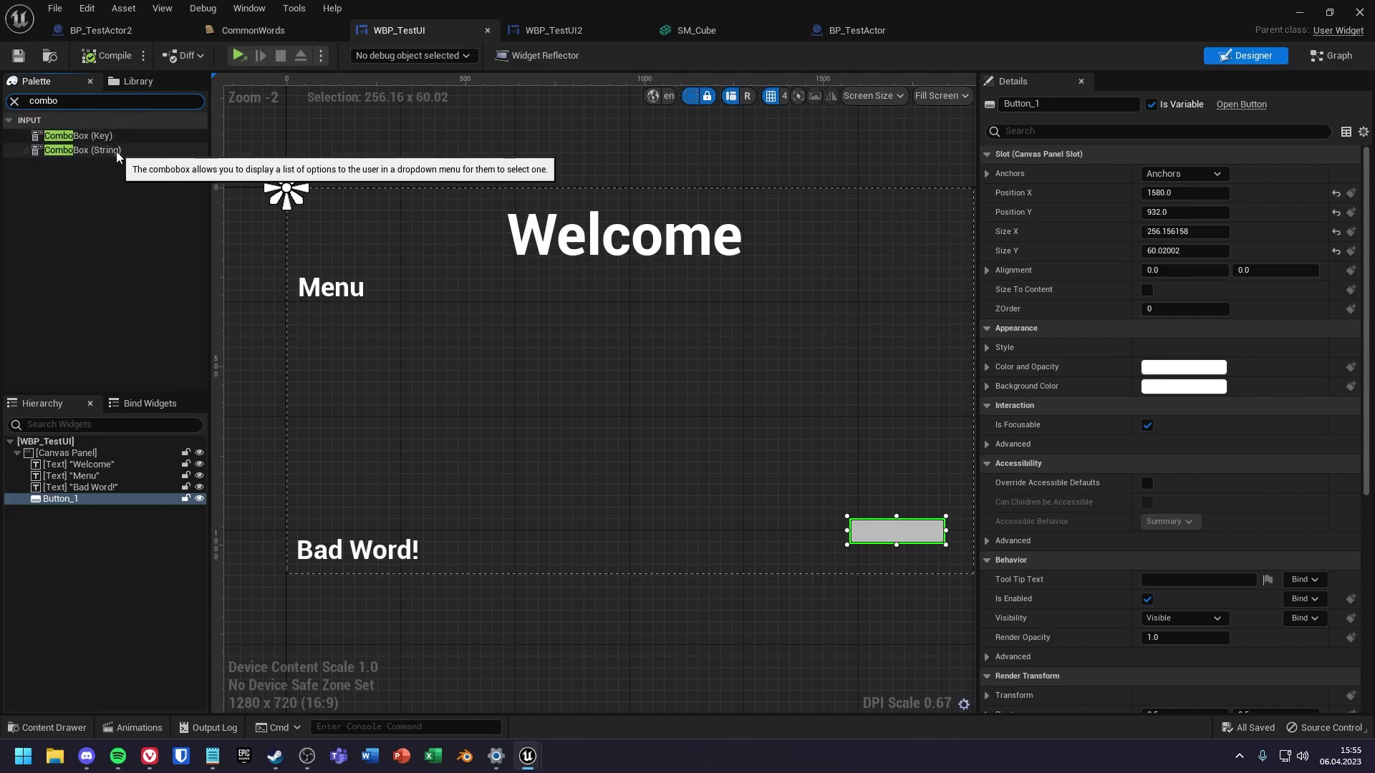
key(Escape)
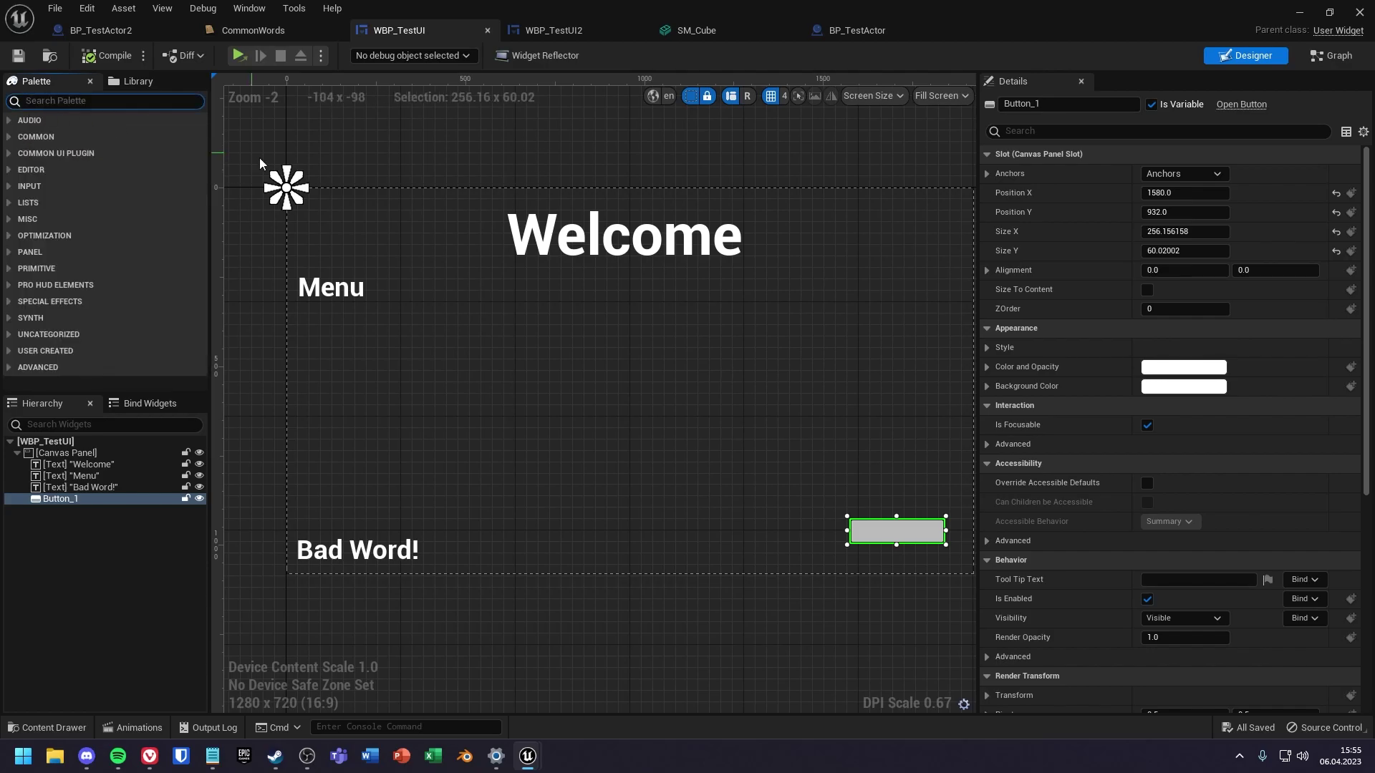
click(784, 590)
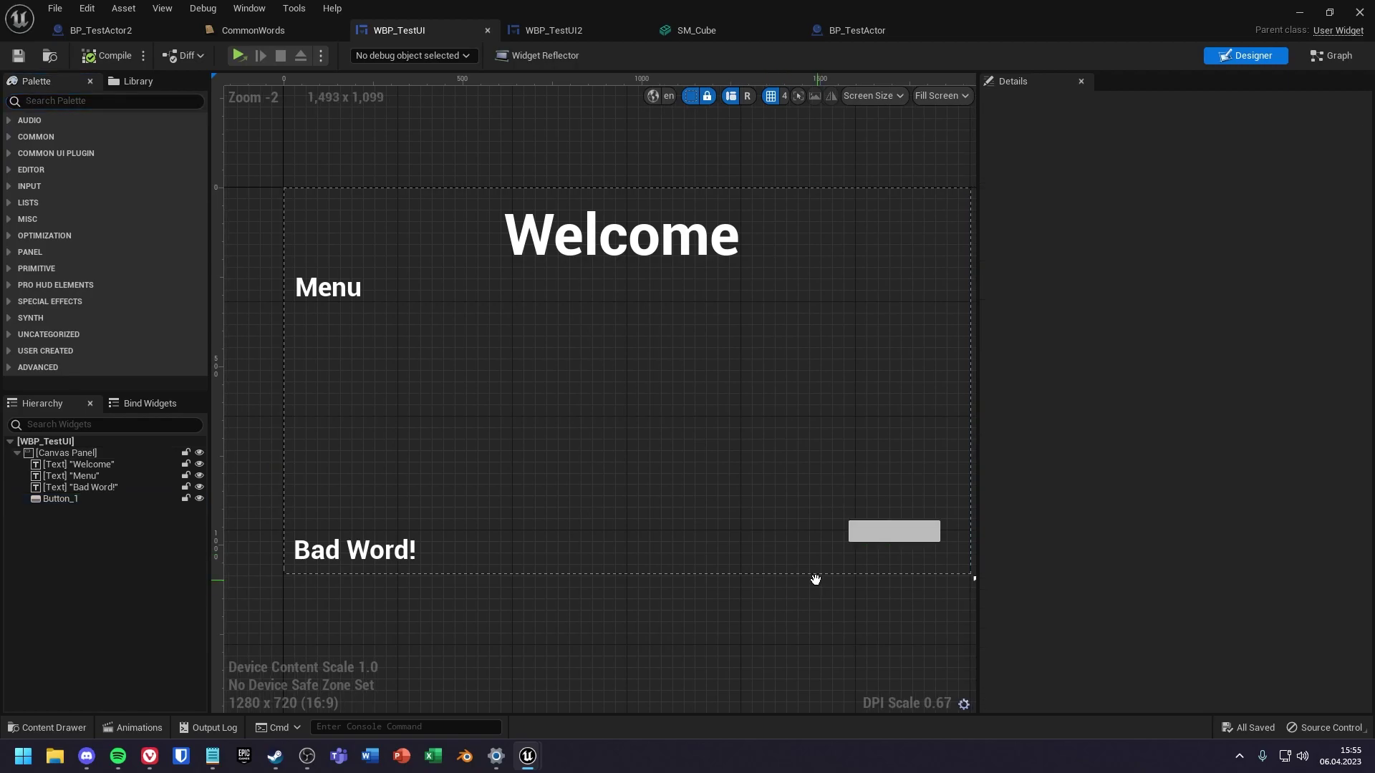
click(1332, 55)
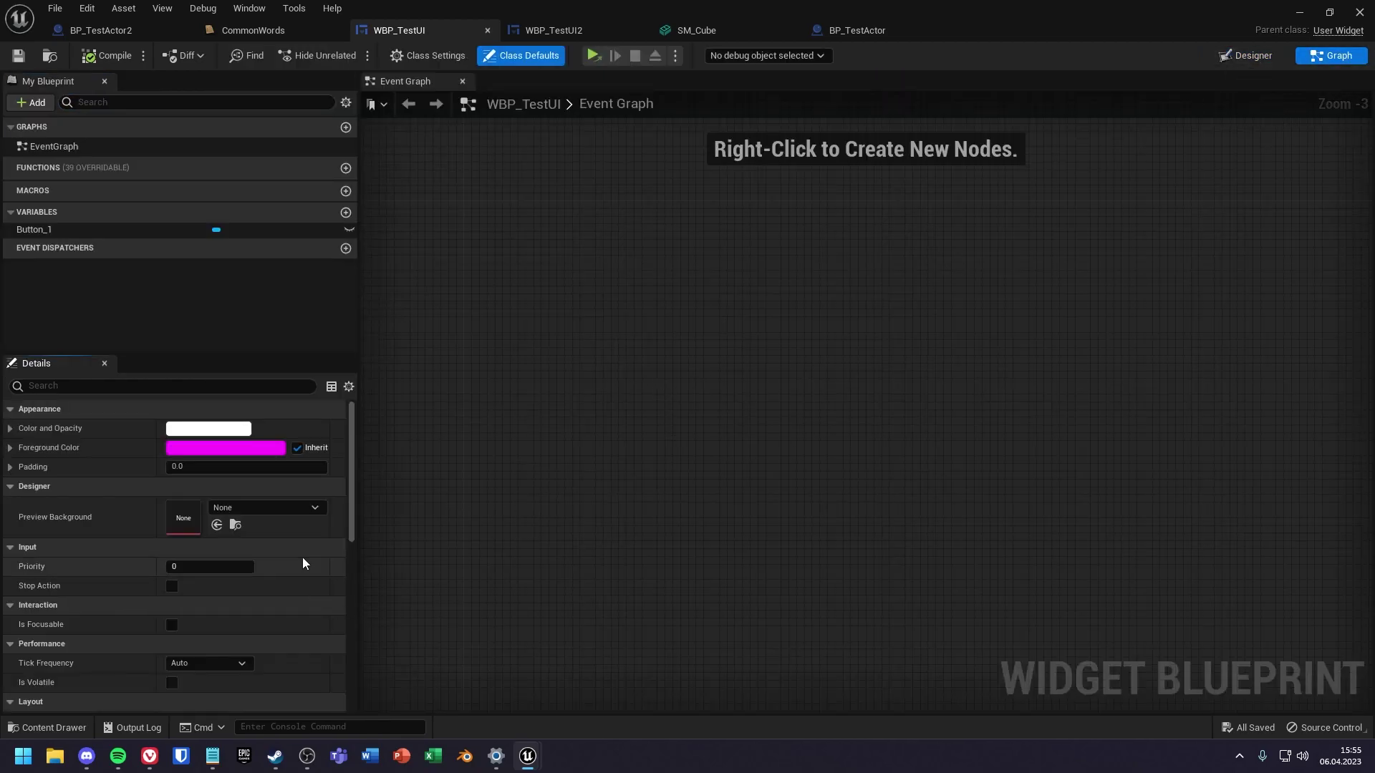
Add Button_1's On Clicked event and chain a Flip Flop node after it
click(93, 228)
click(199, 605)
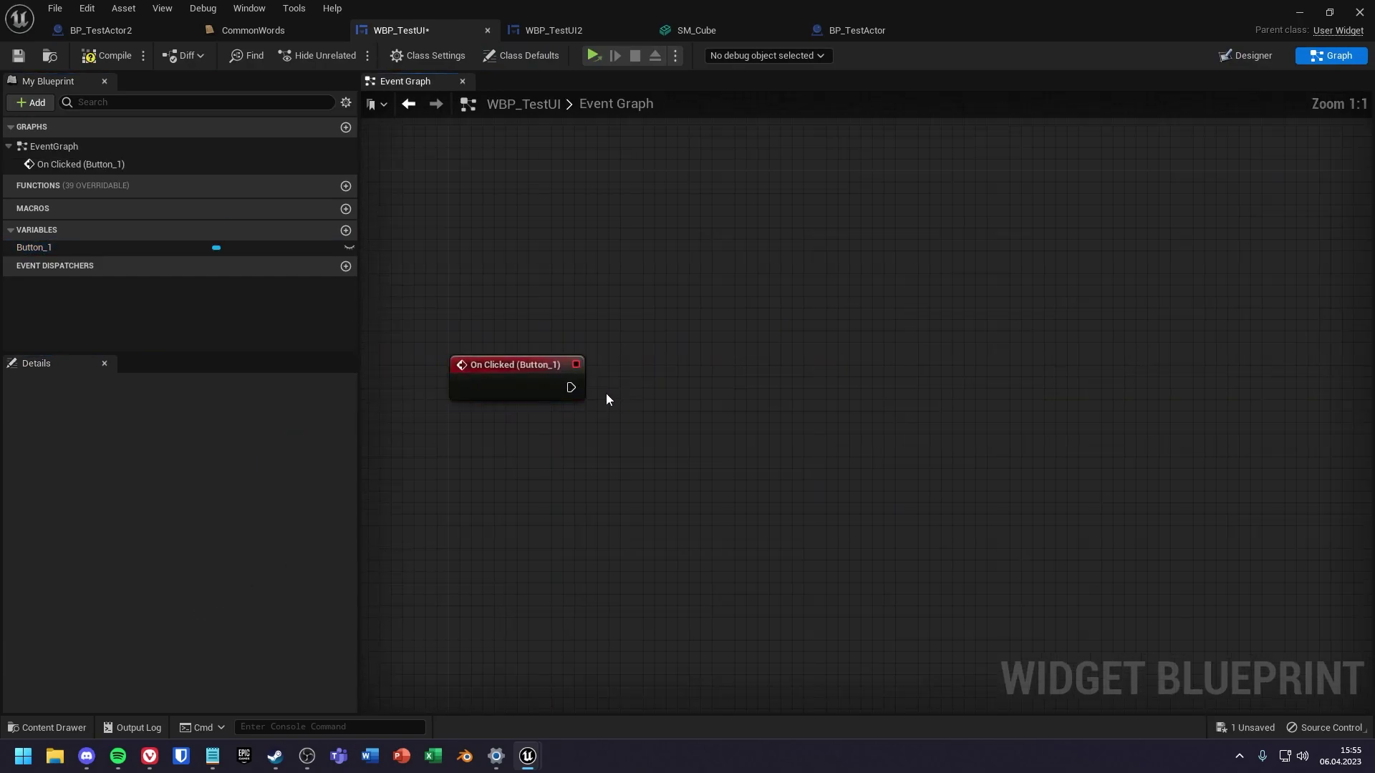
drag(620, 377, 703, 355)
text(flip flop)
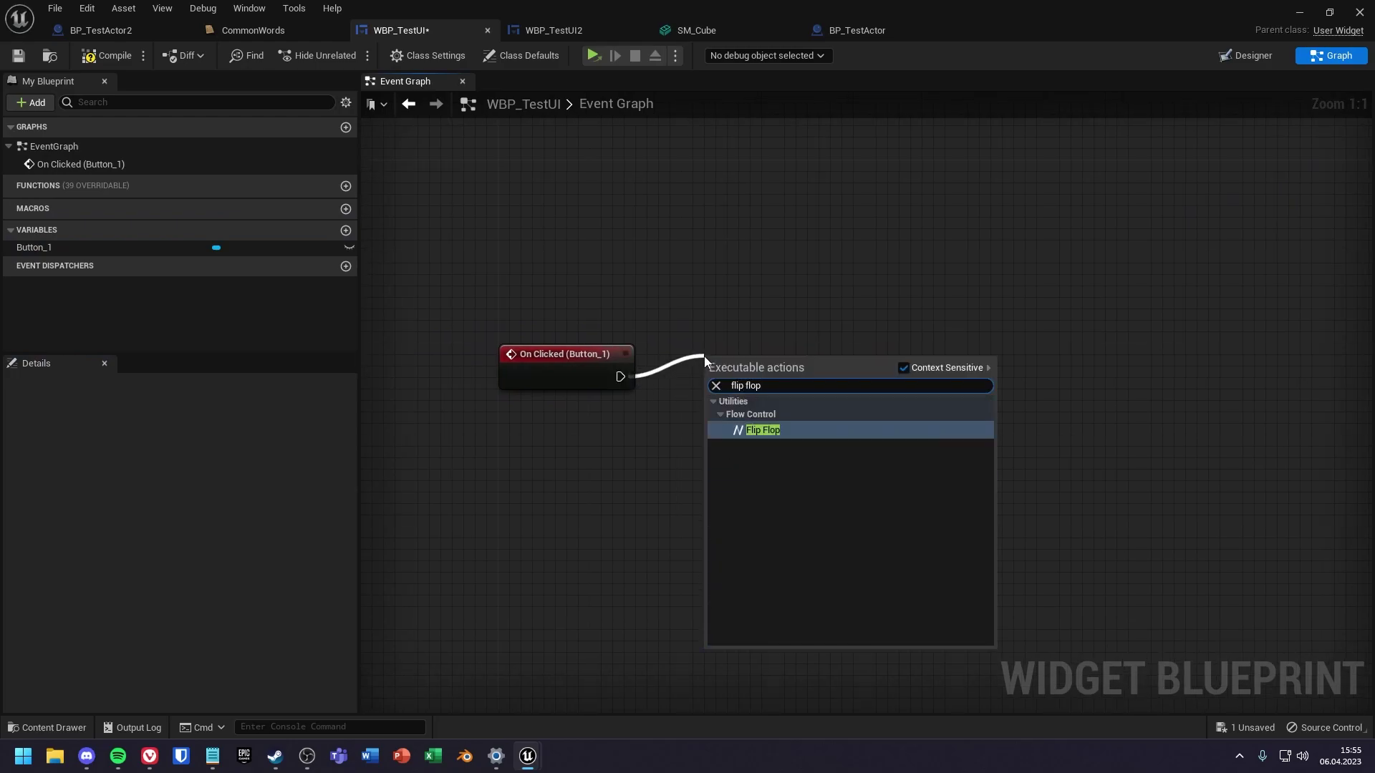
key(Return)
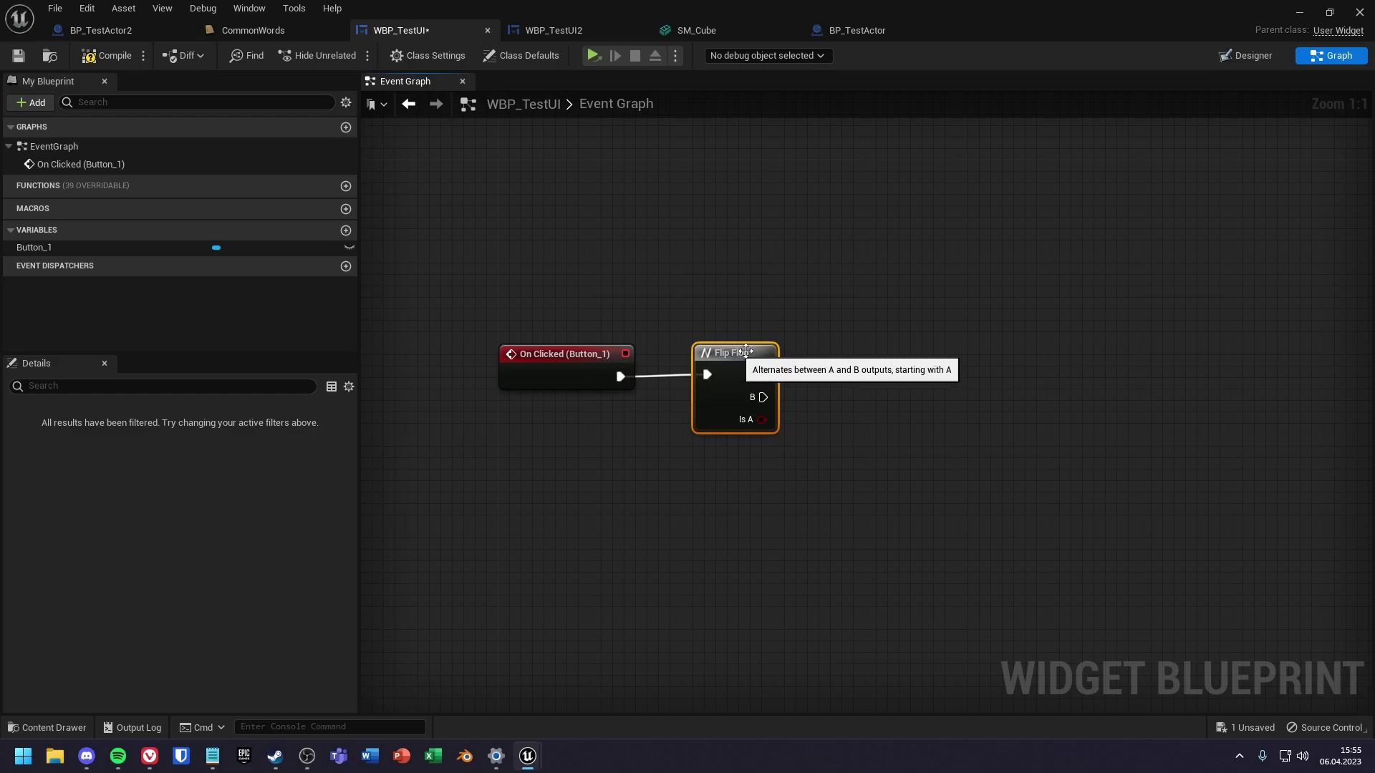
Connect a Set Current Culture node to the Flip Flop's A output
right_drag(793, 375, 716, 367)
drag(705, 356, 772, 335)
text(set current cul)
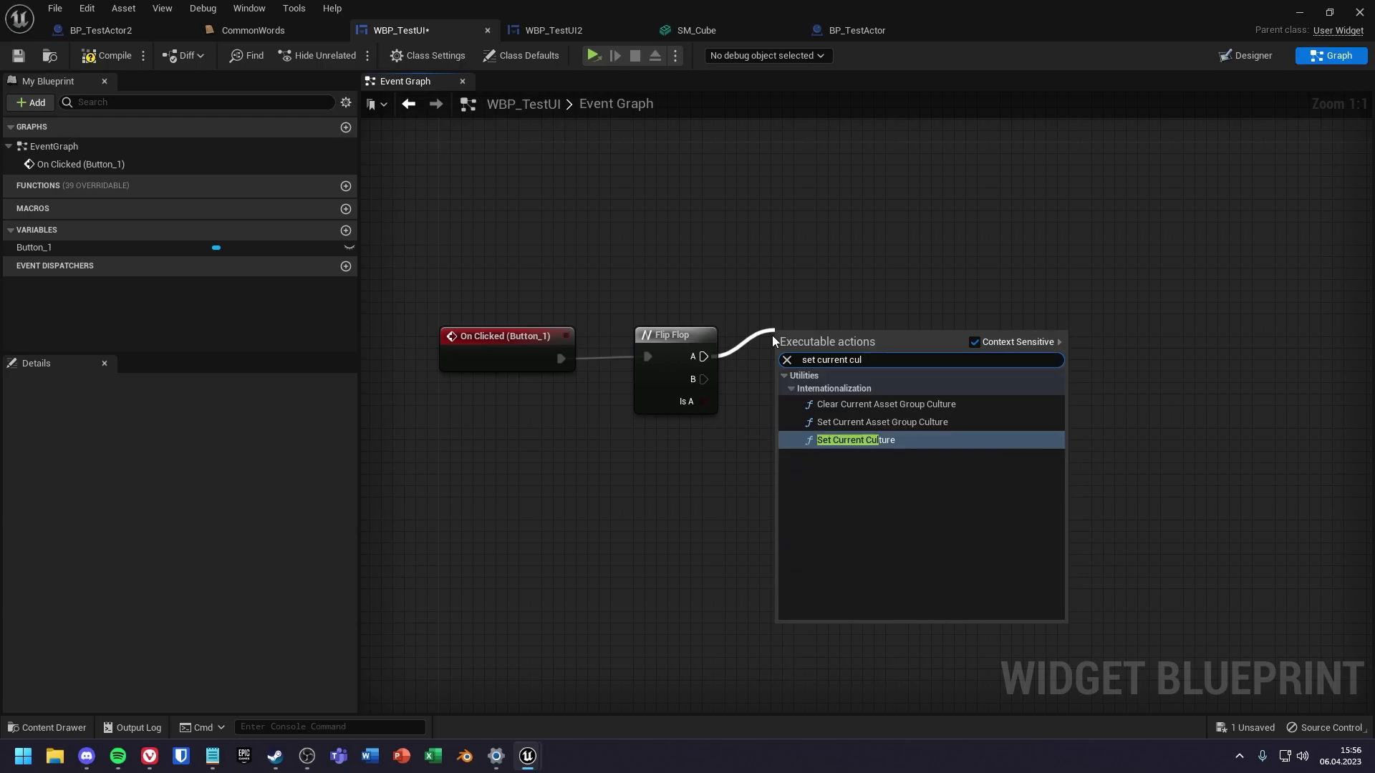
key(Return)
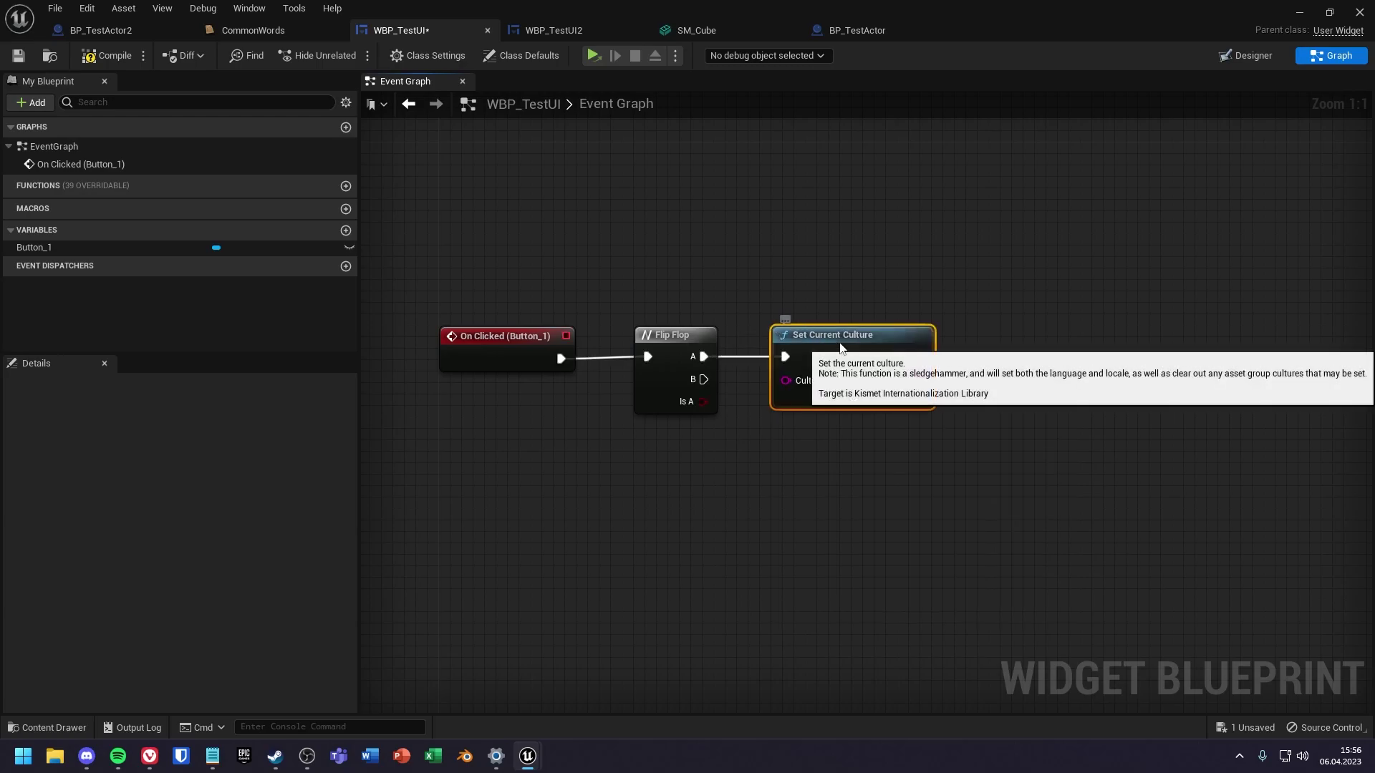
drag(772, 335, 772, 301)
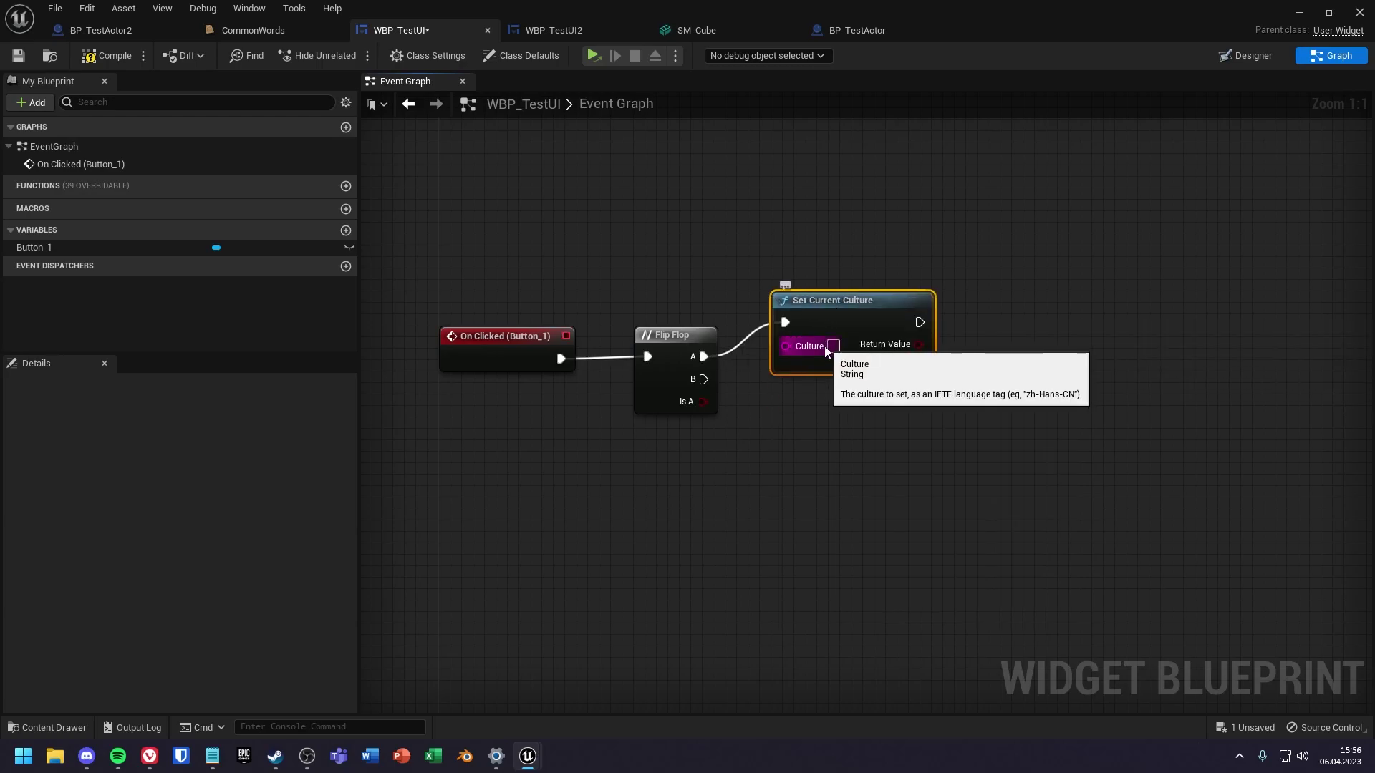
click(1155, 129)
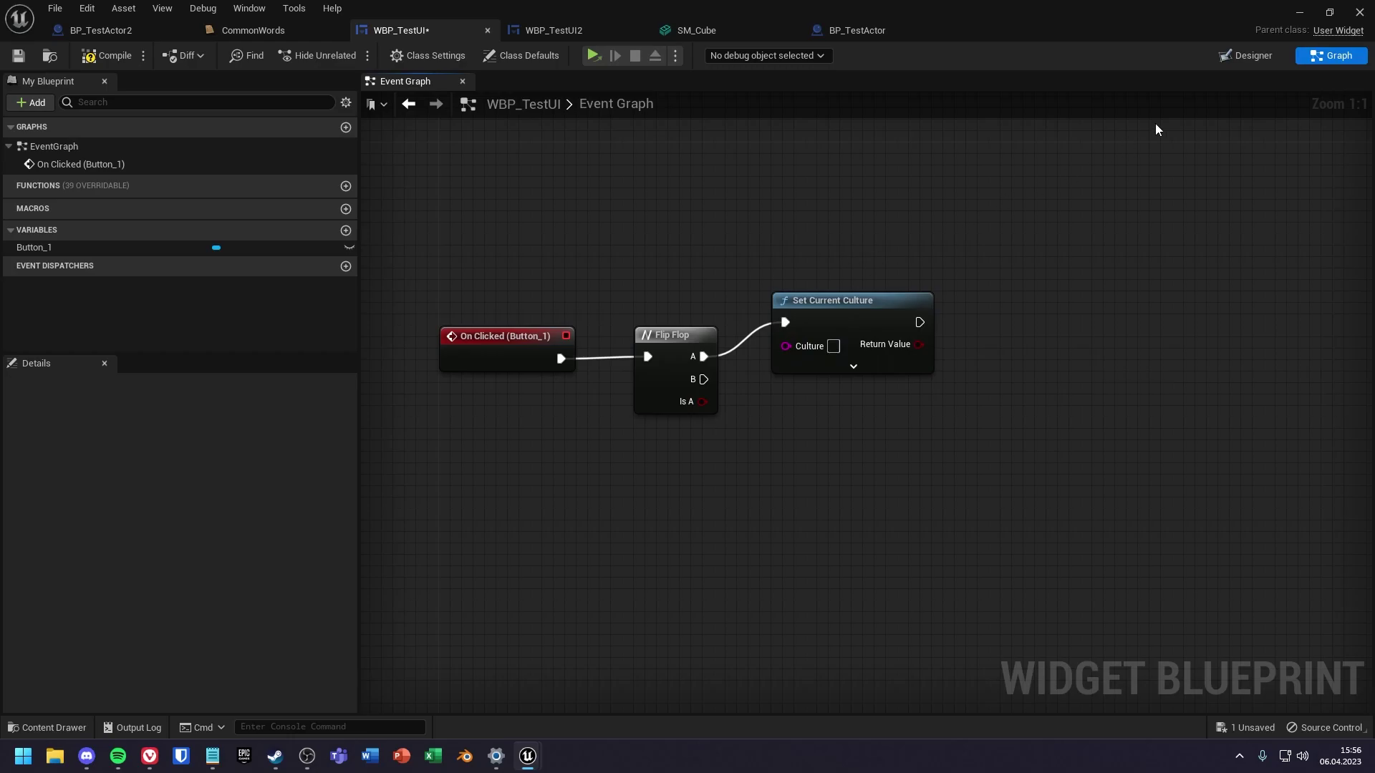
click(1298, 12)
click(251, 8)
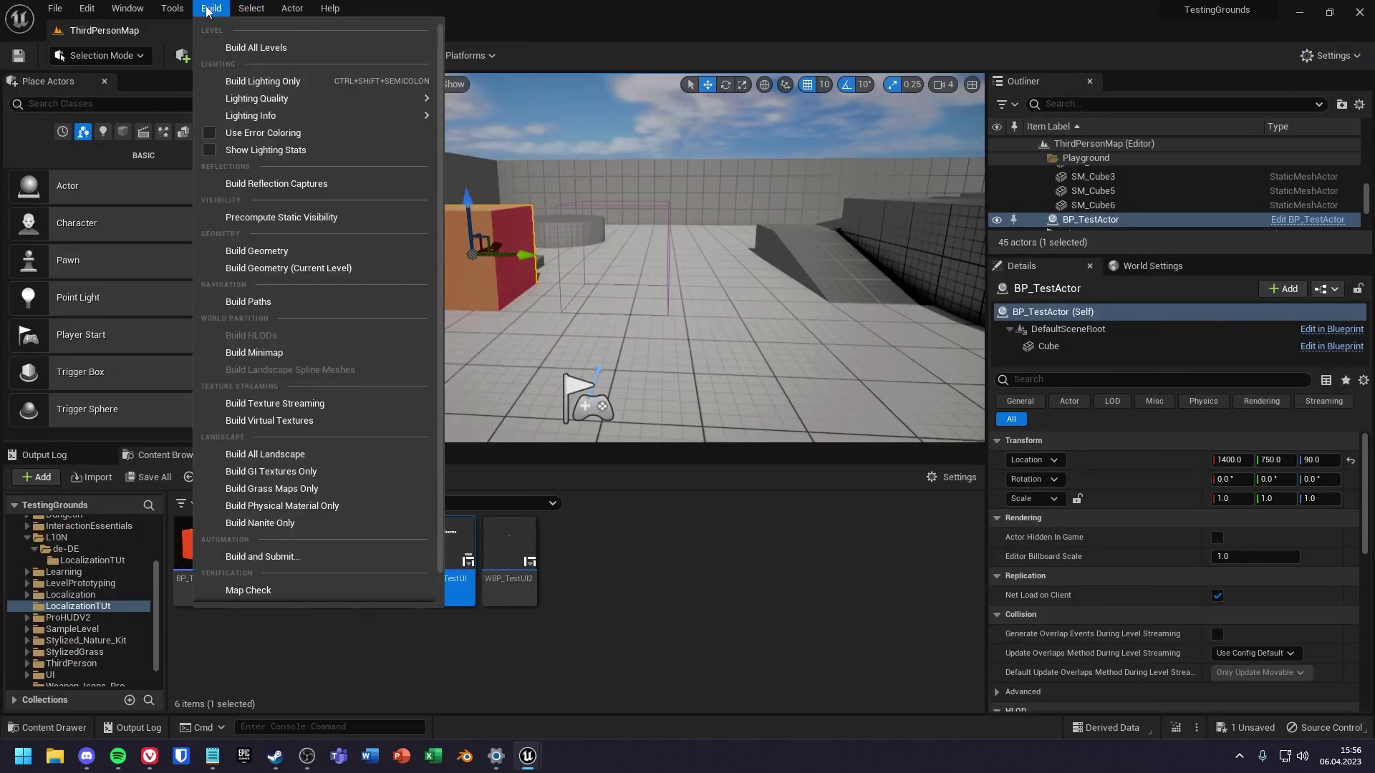
mouse_move(172, 8)
click(235, 185)
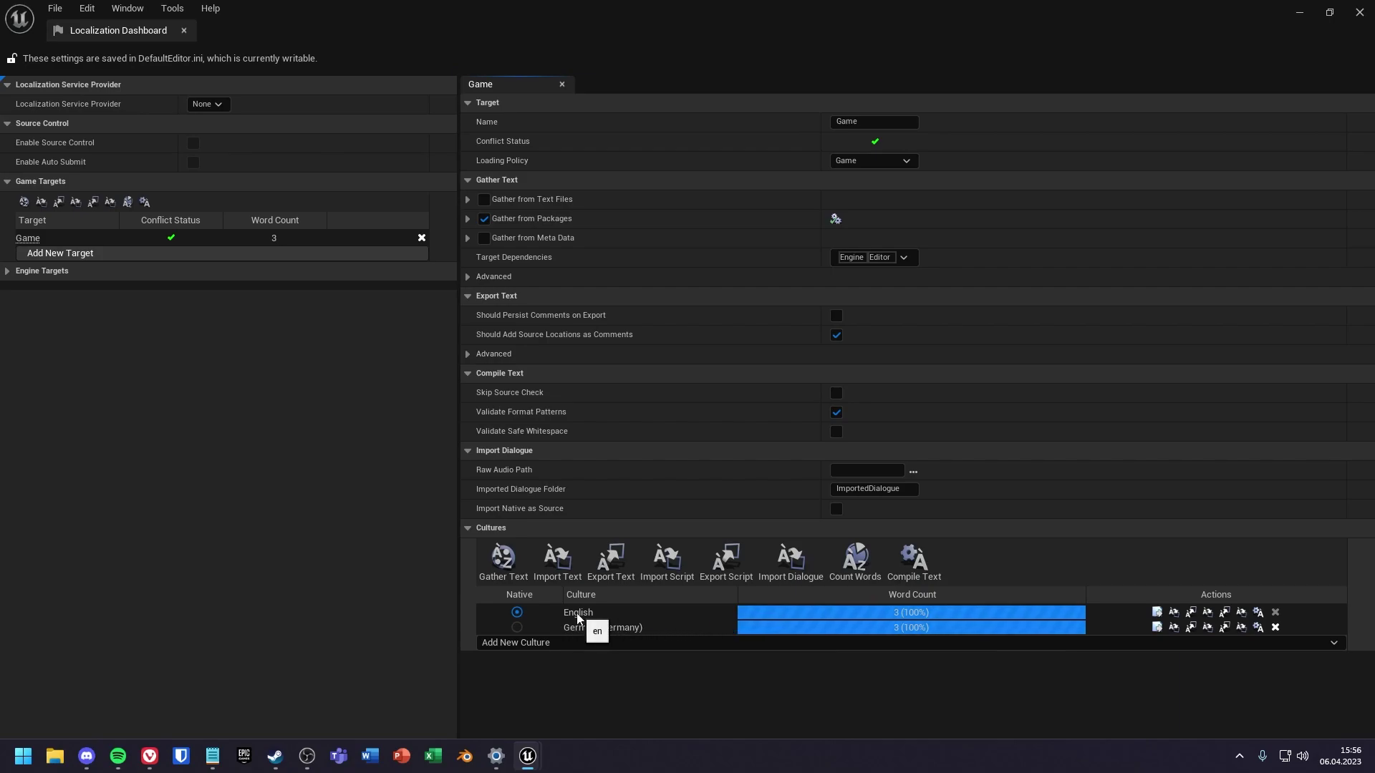
drag(1300, 20, 1298, 23)
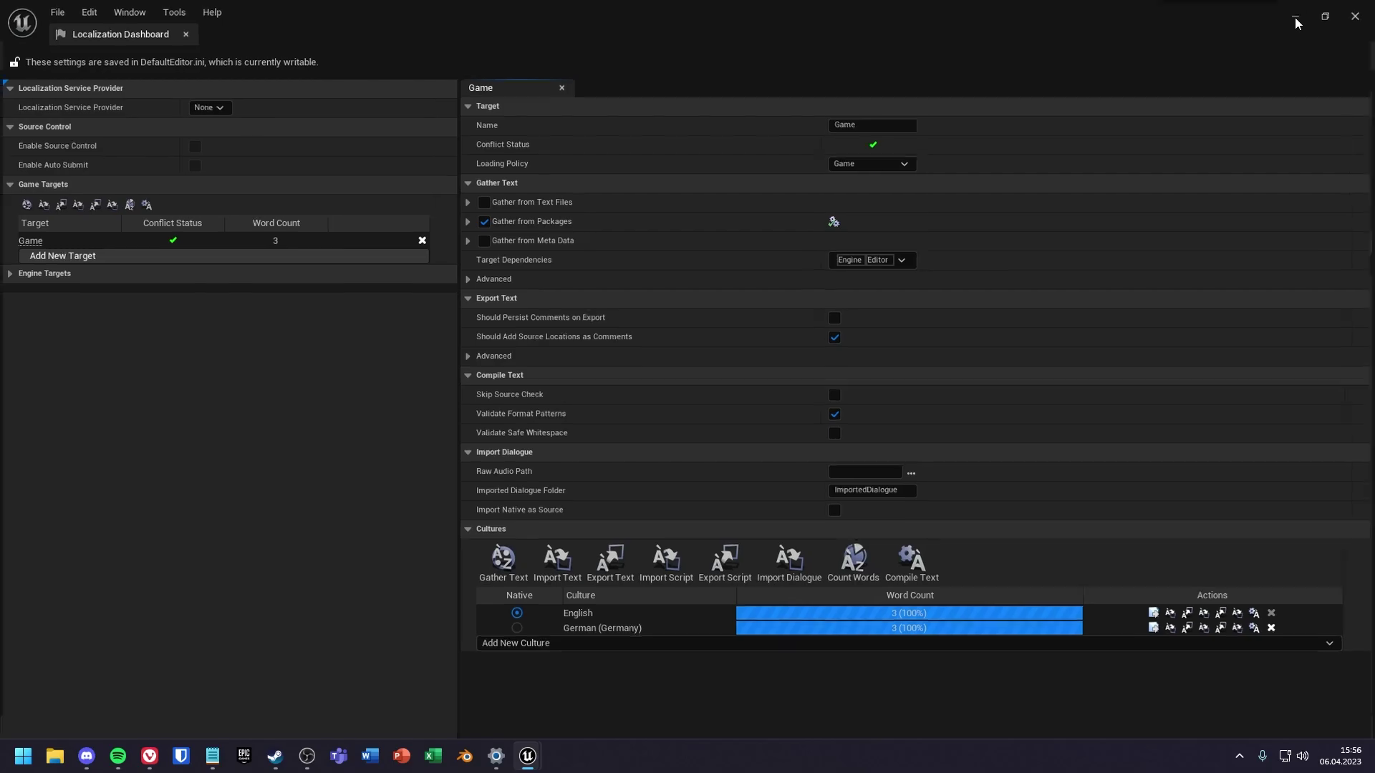
click(1296, 19)
double_click(444, 624)
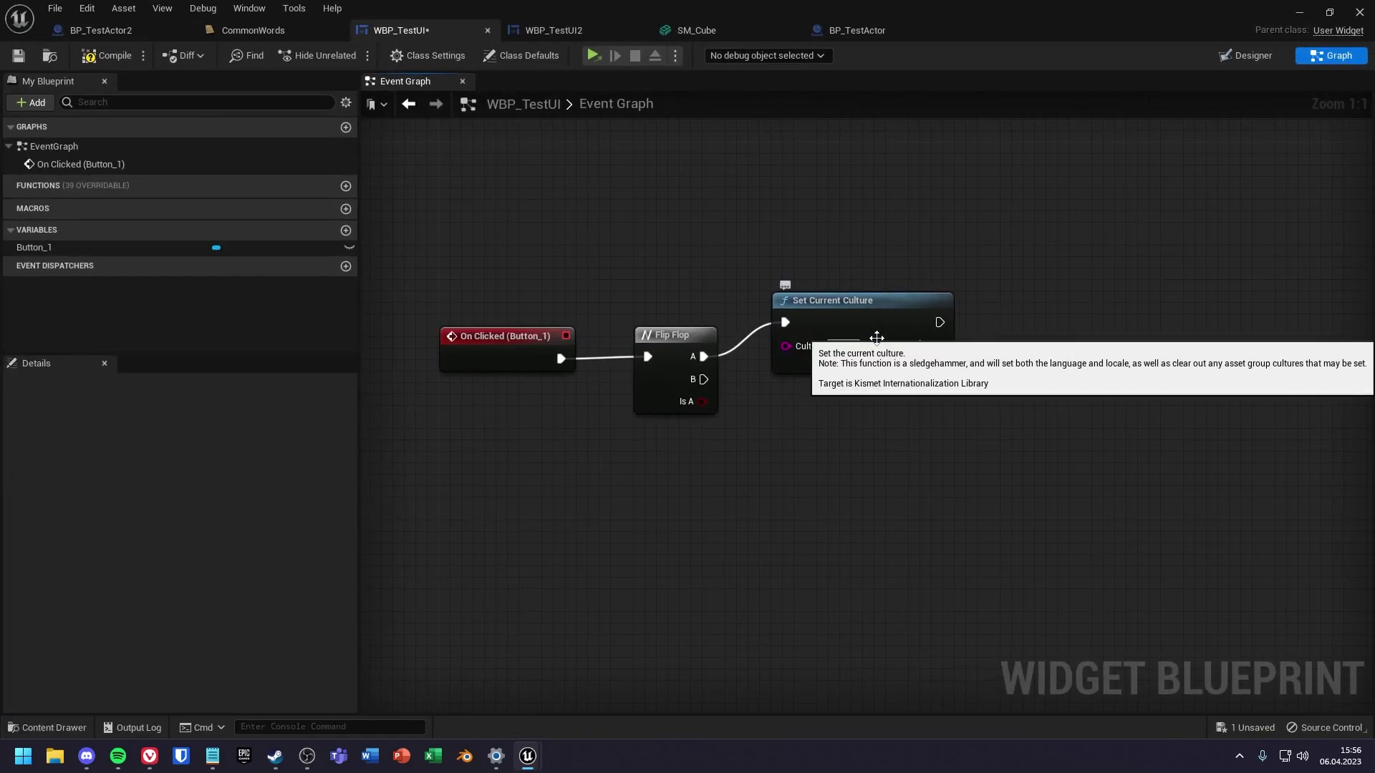
Correct the first Set Current Culture node's Culture value to de-DE
key(BackSpace)
key(BackSpace)
key(BackSpace)
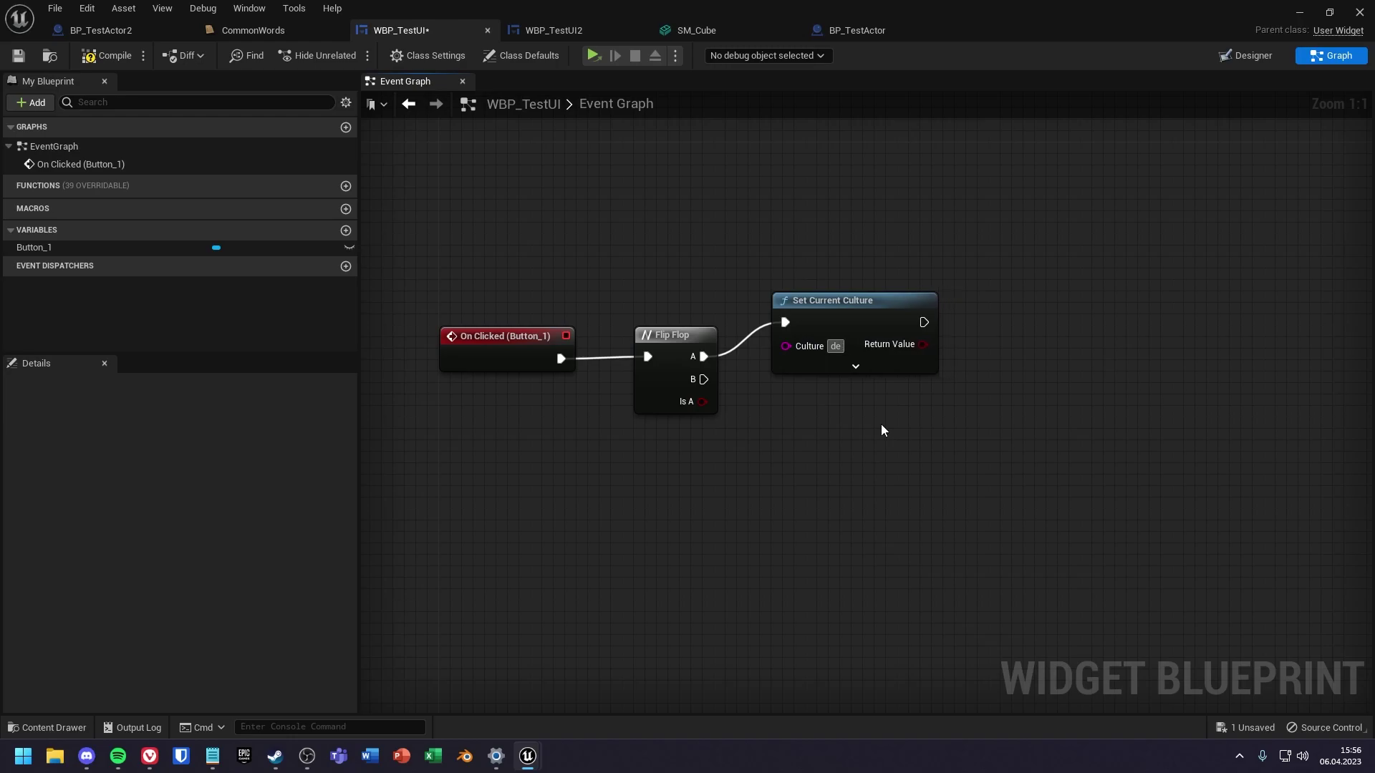
text(-DE)
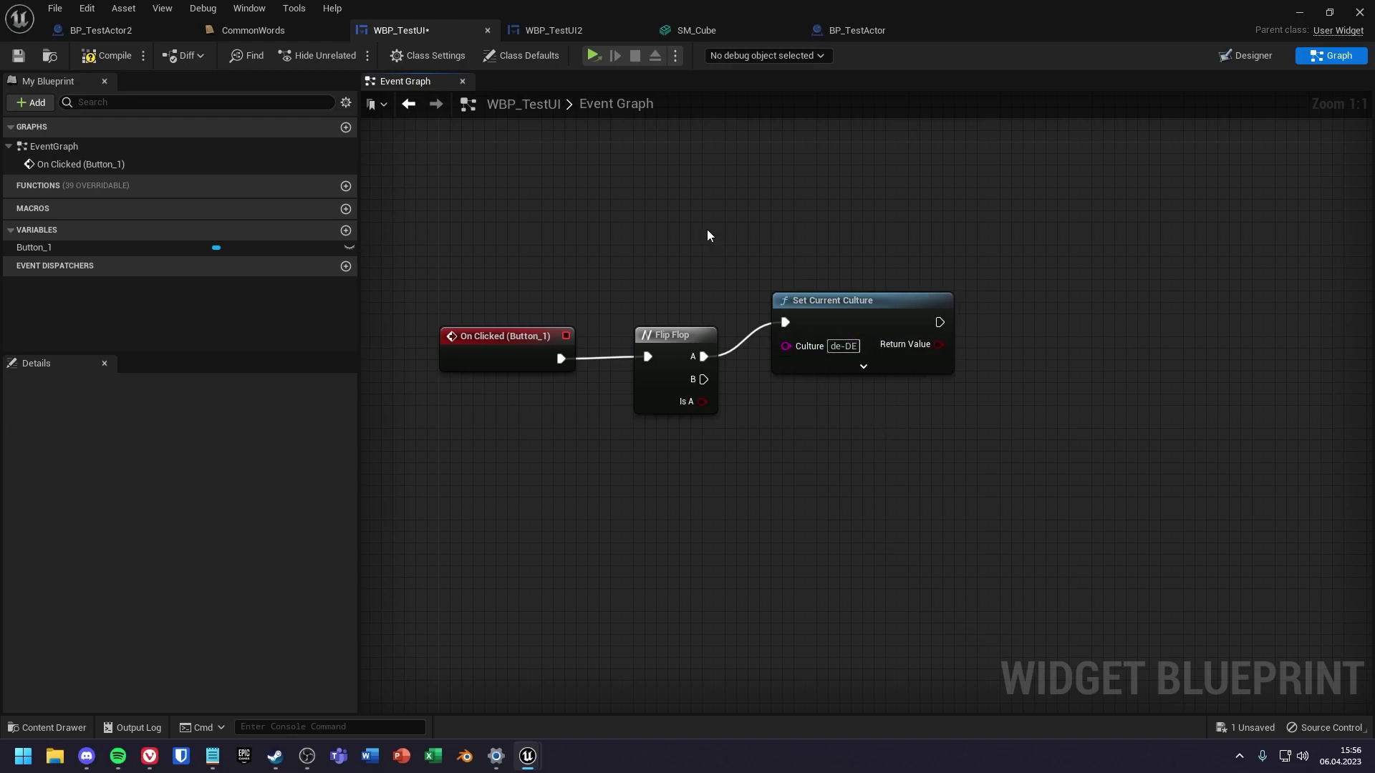
right_drag(780, 449, 682, 432)
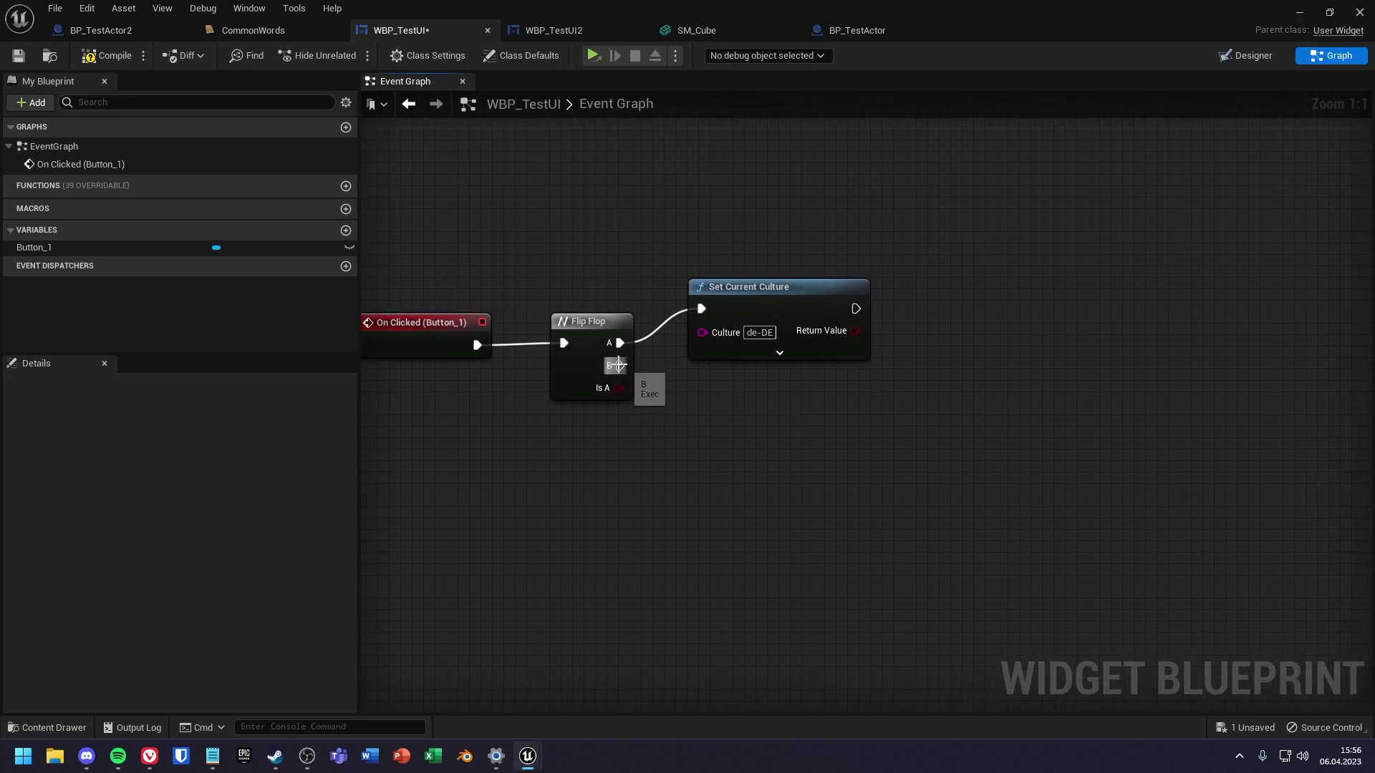
Duplicate Set Current Culture below with Culture 'en', then minimize the WBP_TestUI editor
click(789, 300)
key(ctrl+c)
key(ctrl+v)
drag(822, 430, 701, 411)
click(758, 436)
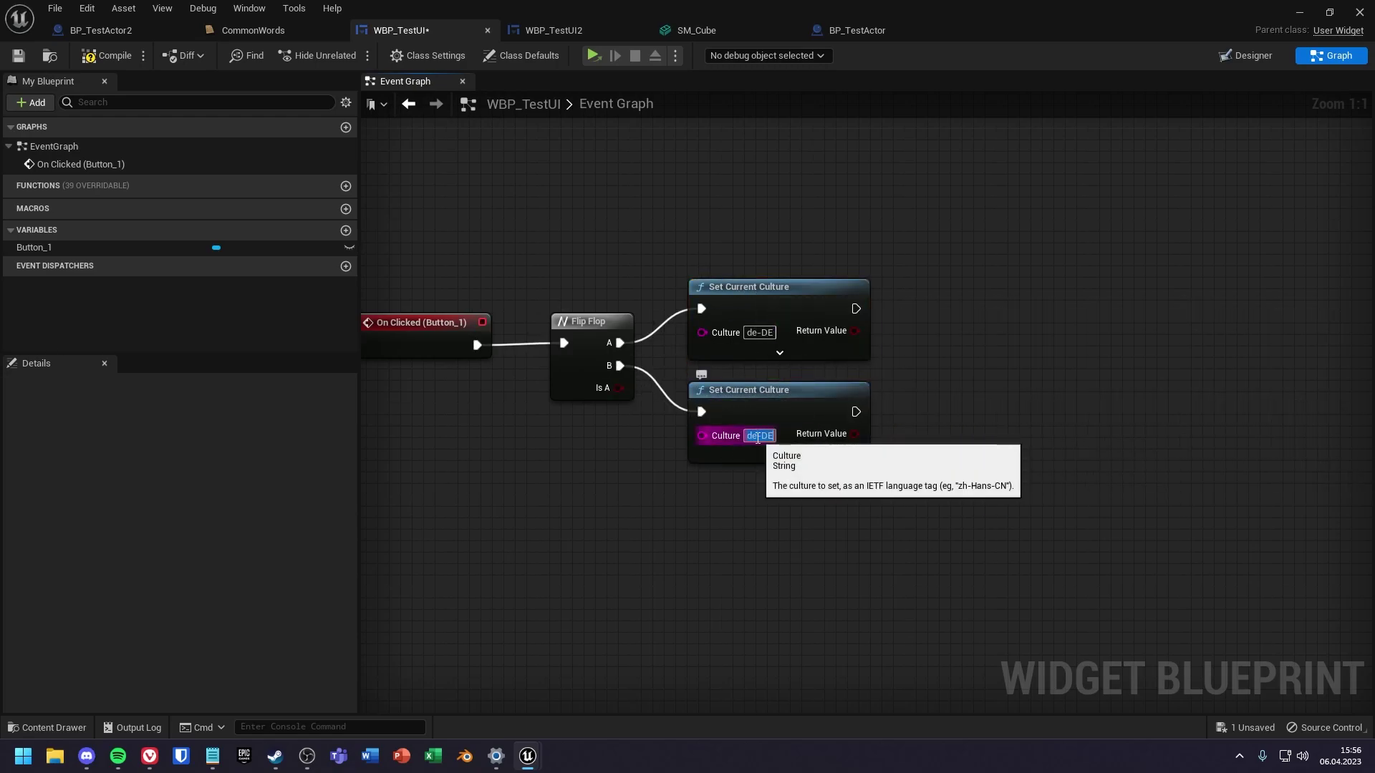
text(e)
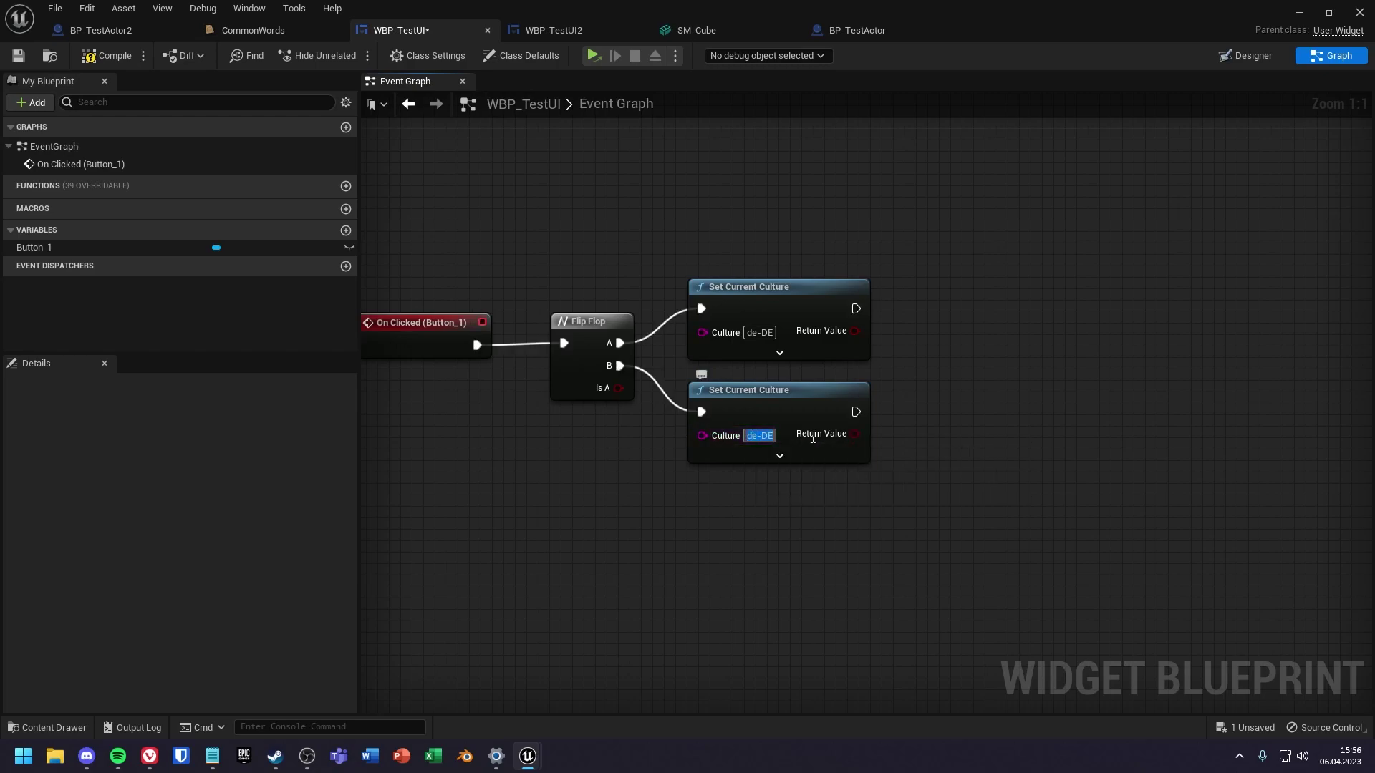
text(n)
key(Return)
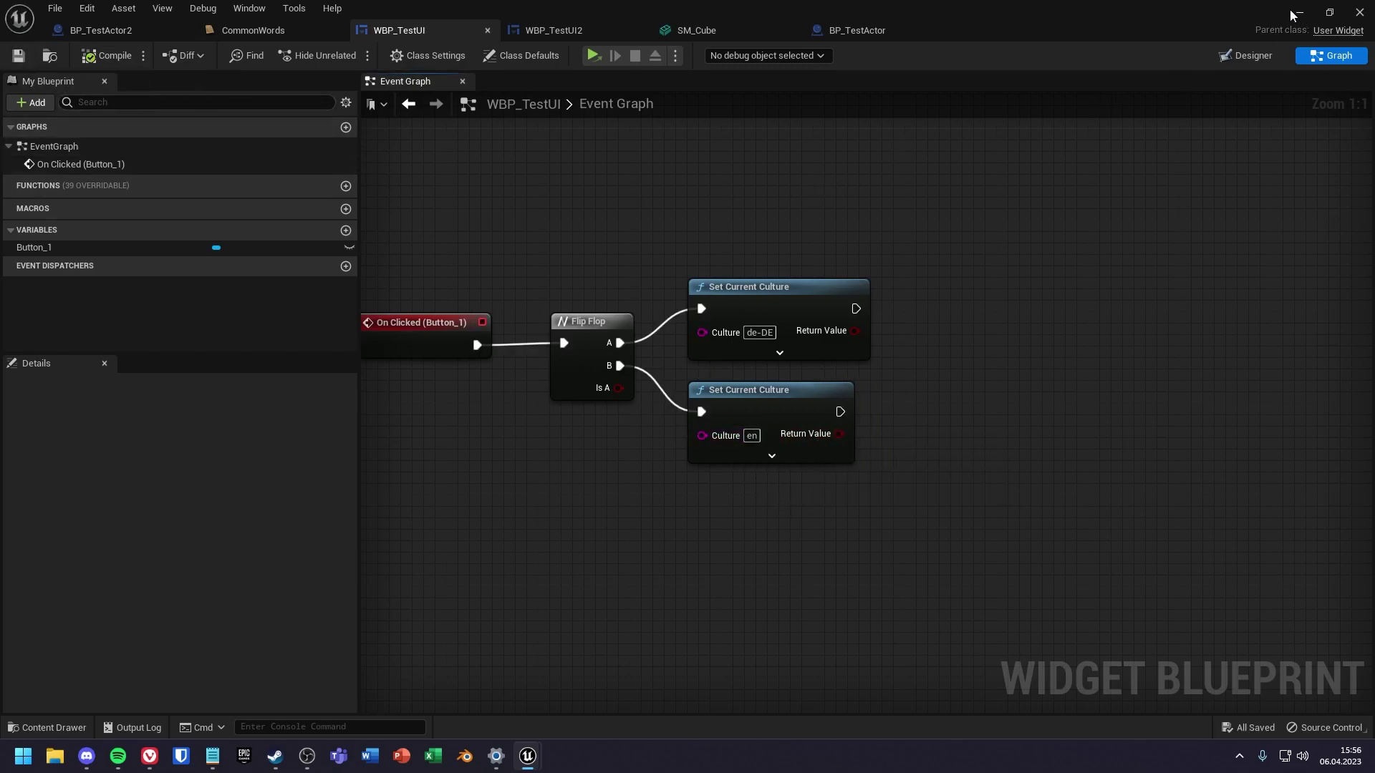
key(Home)
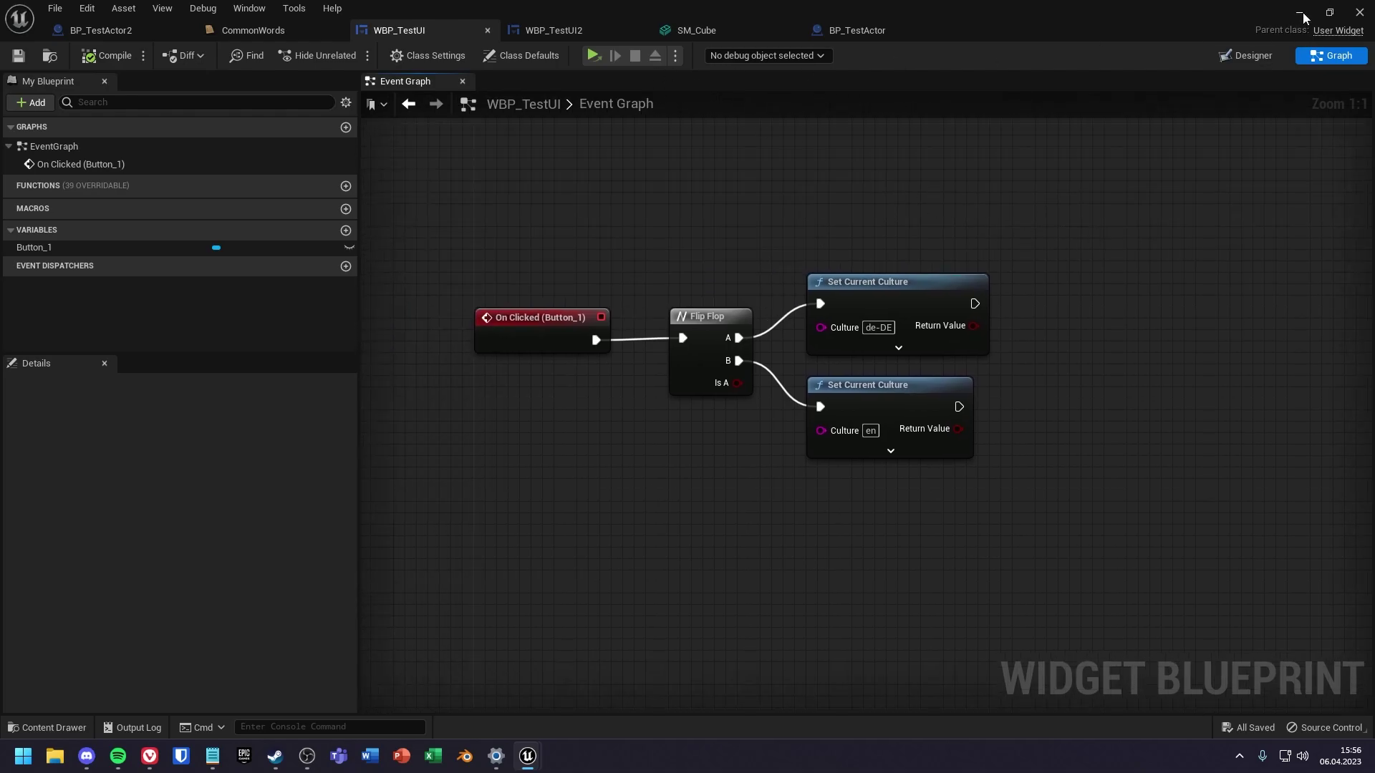
click(1300, 13)
click(1300, 14)
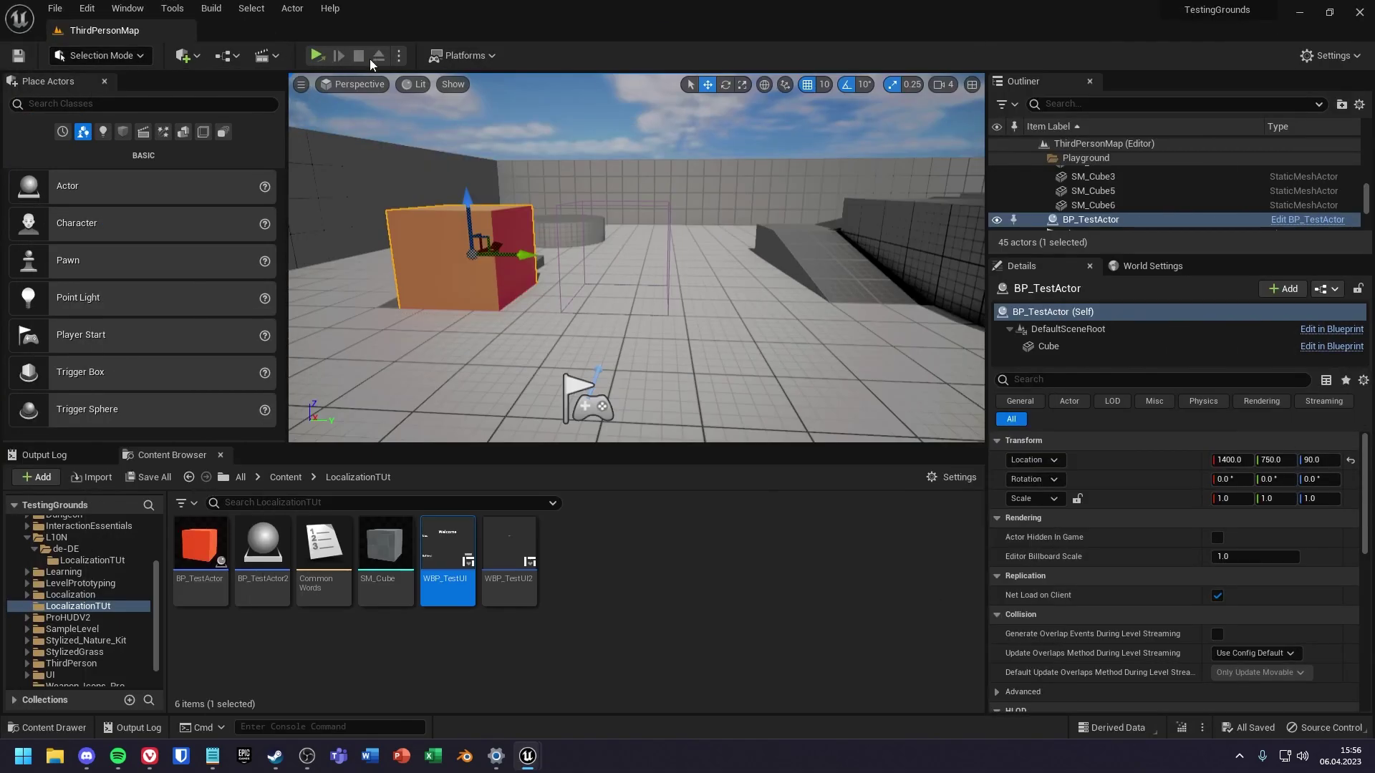
click(399, 55)
click(458, 94)
key(Escape)
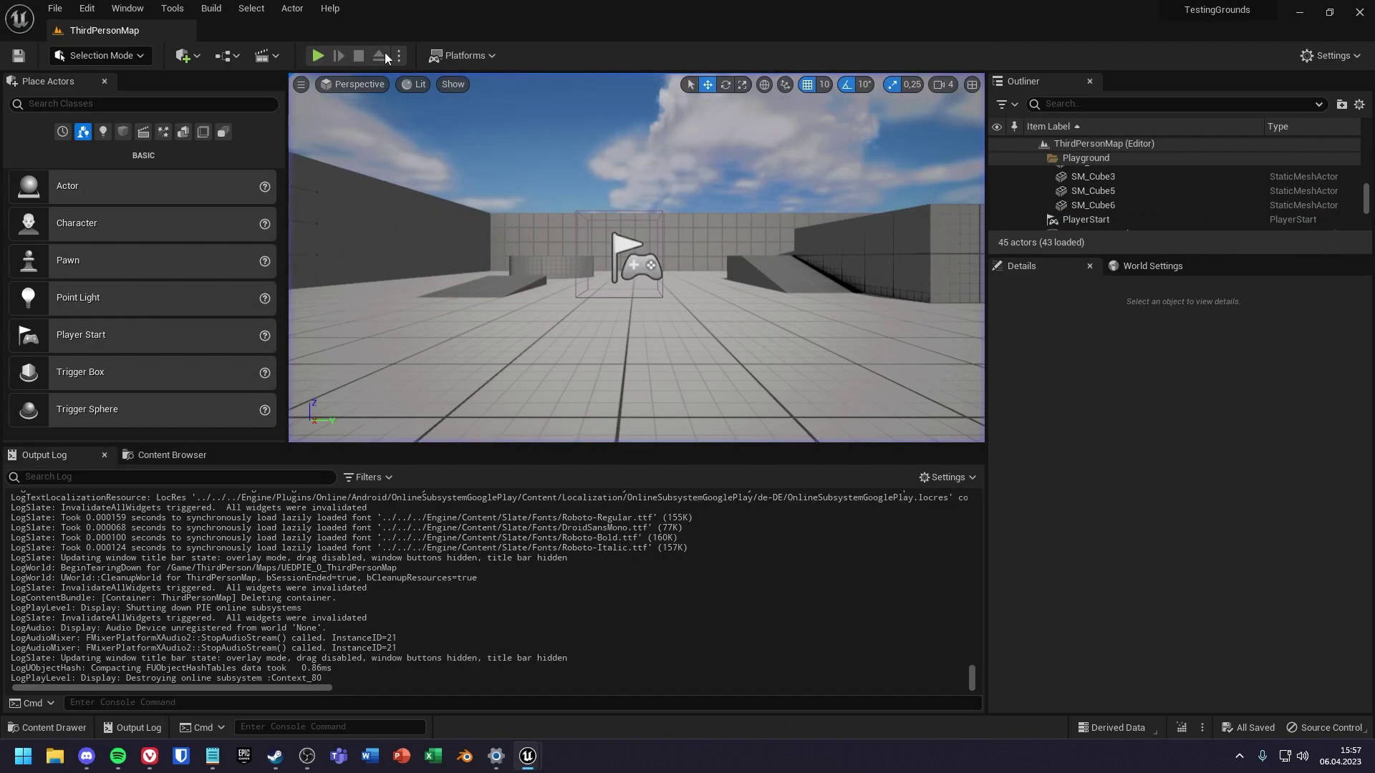
click(399, 55)
click(478, 157)
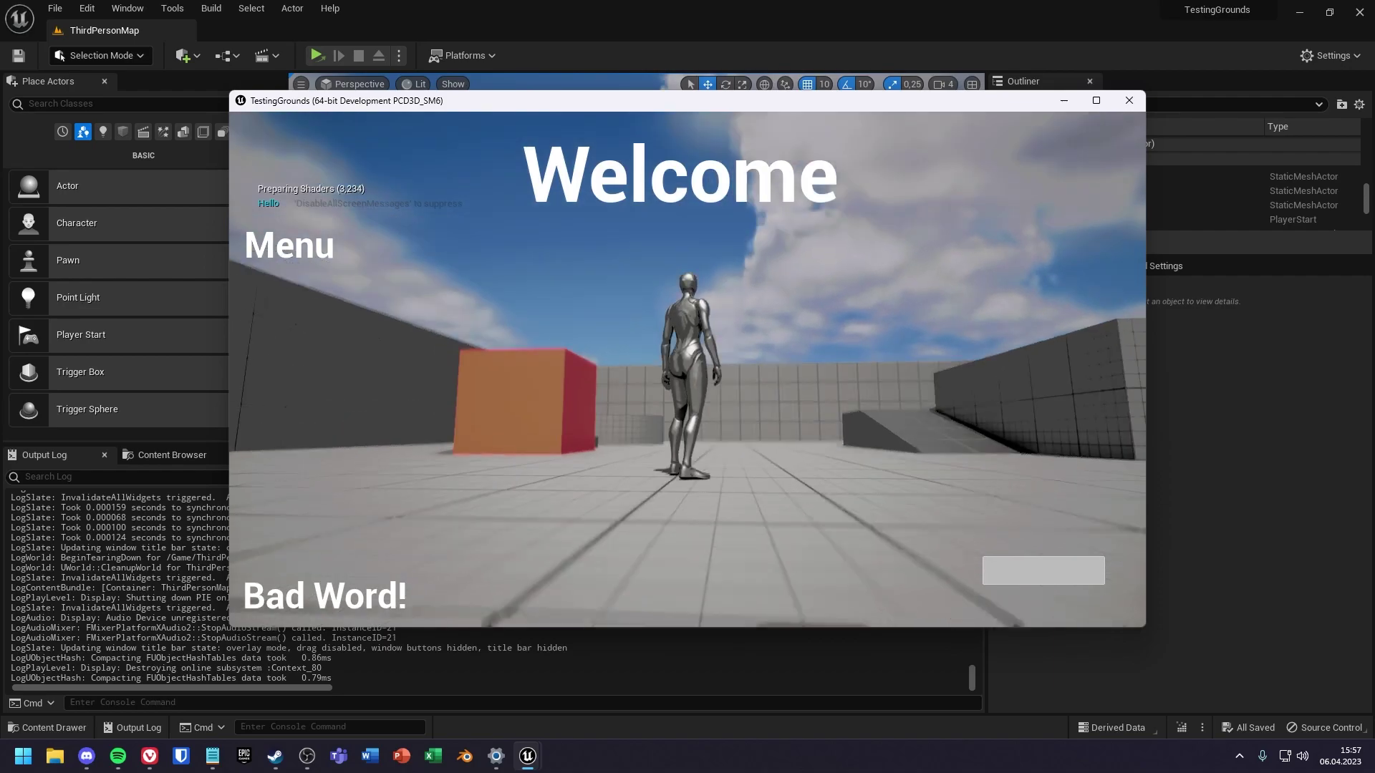
click(1030, 572)
click(1027, 573)
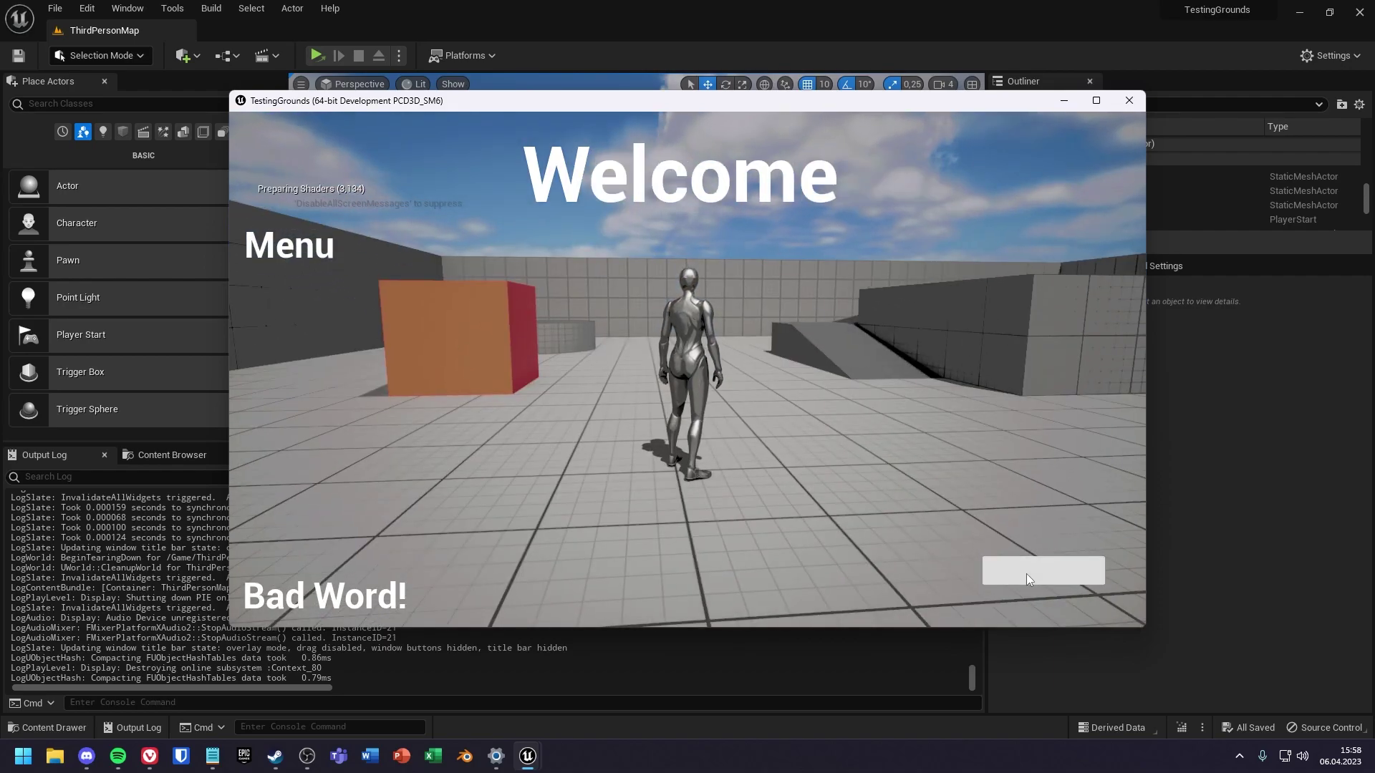
click(1025, 573)
click(1026, 573)
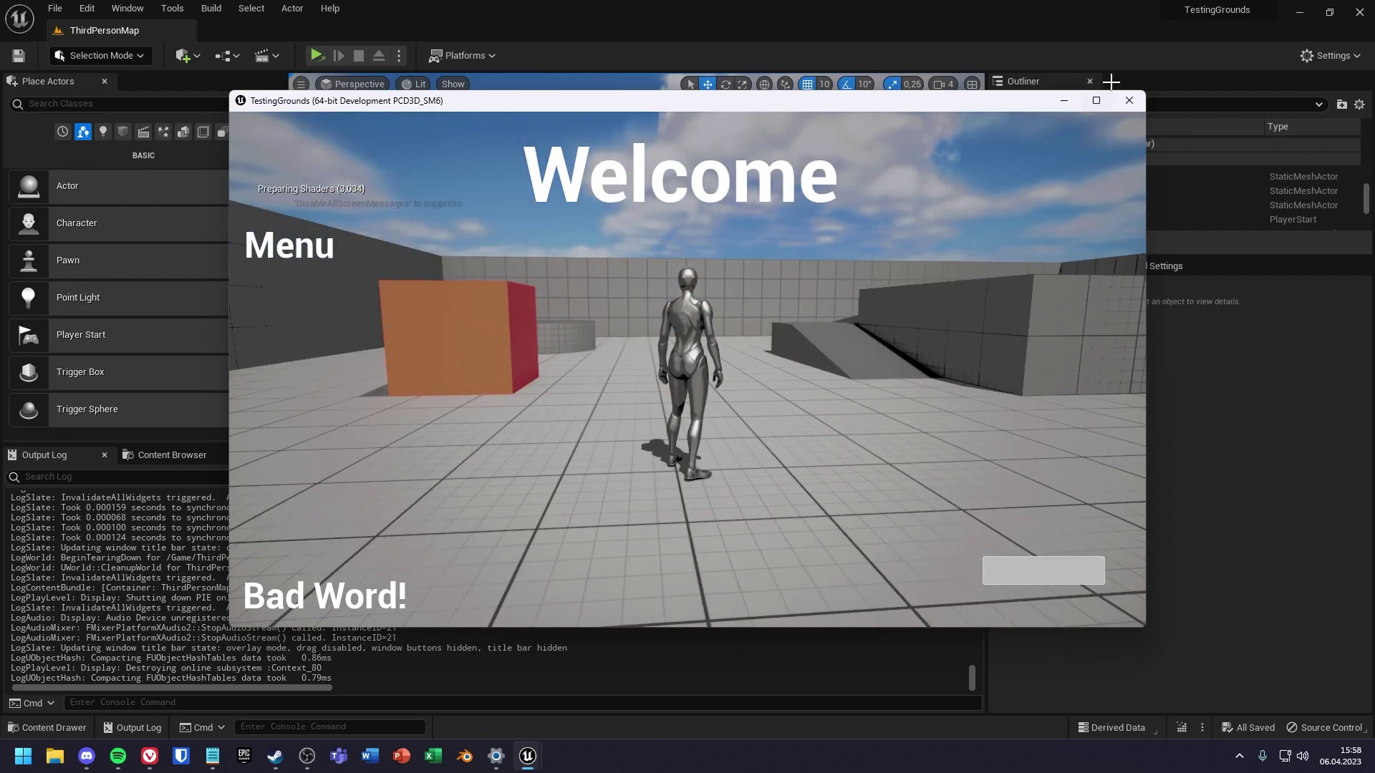
click(1127, 101)
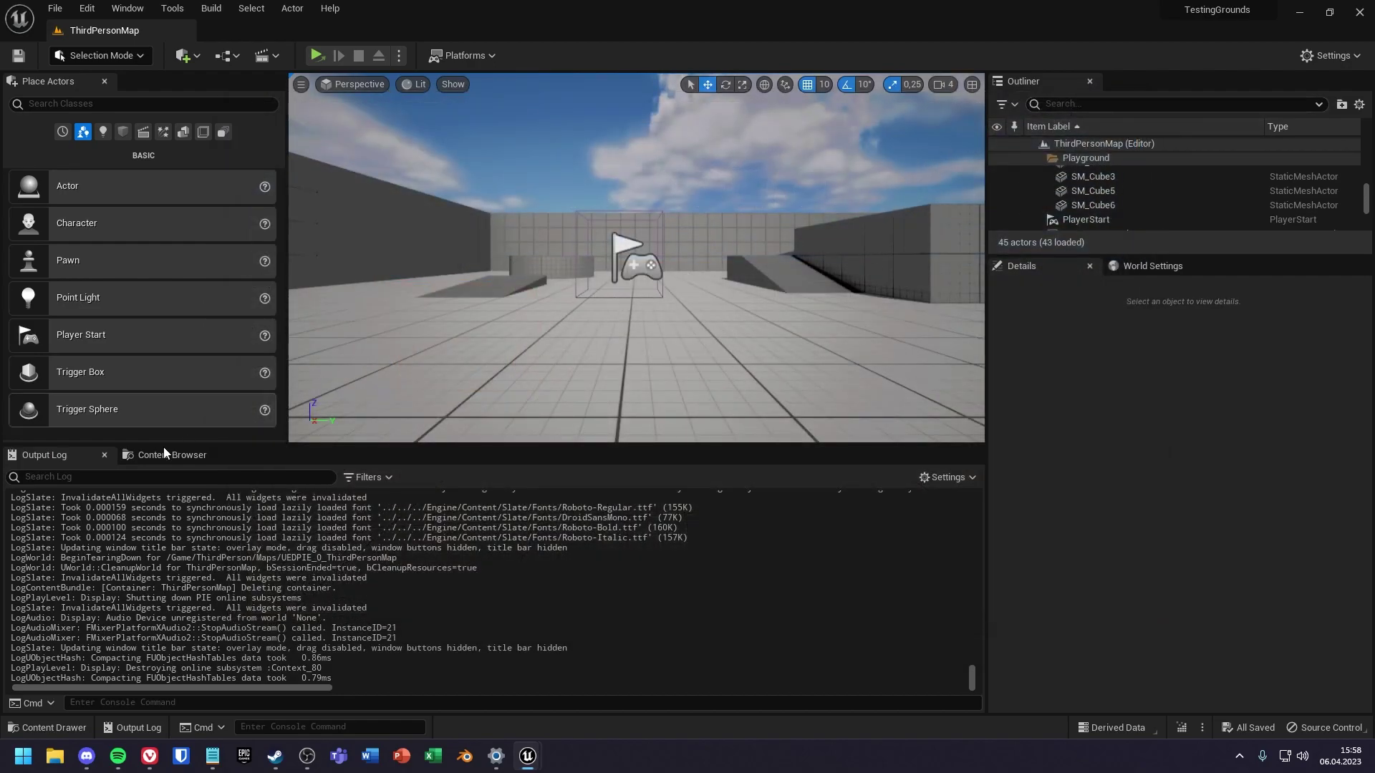